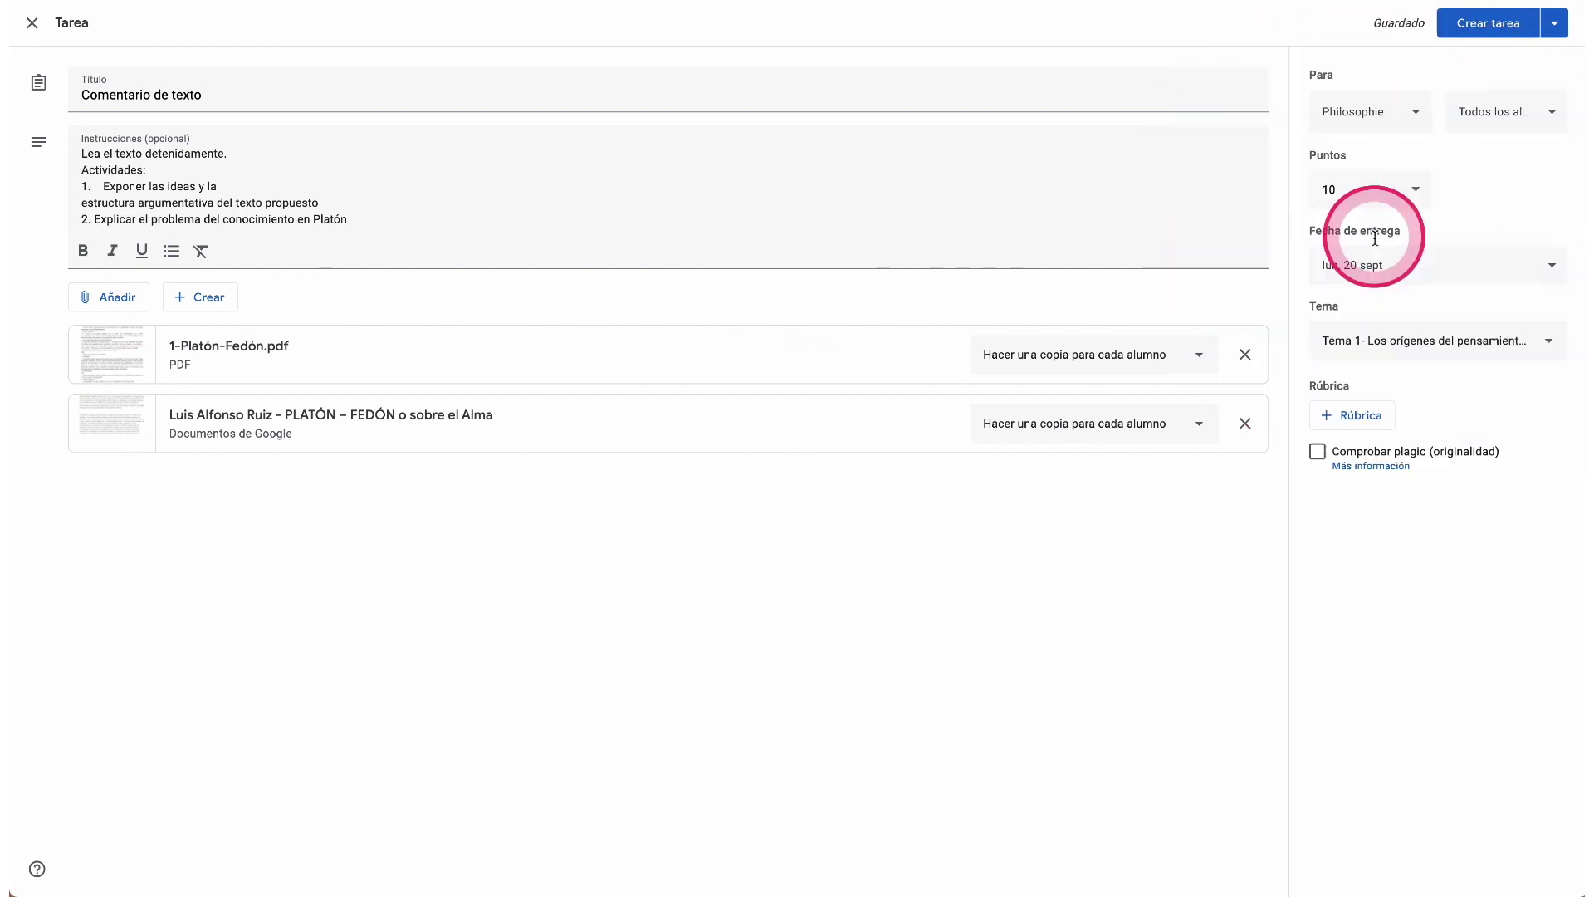
- Try to import the assignment's rubric from the "Rúbrica Comentar..." spreadsheet and dismiss the resulting notice
{"action": "left_click", "coordinate": [1372, 422]}
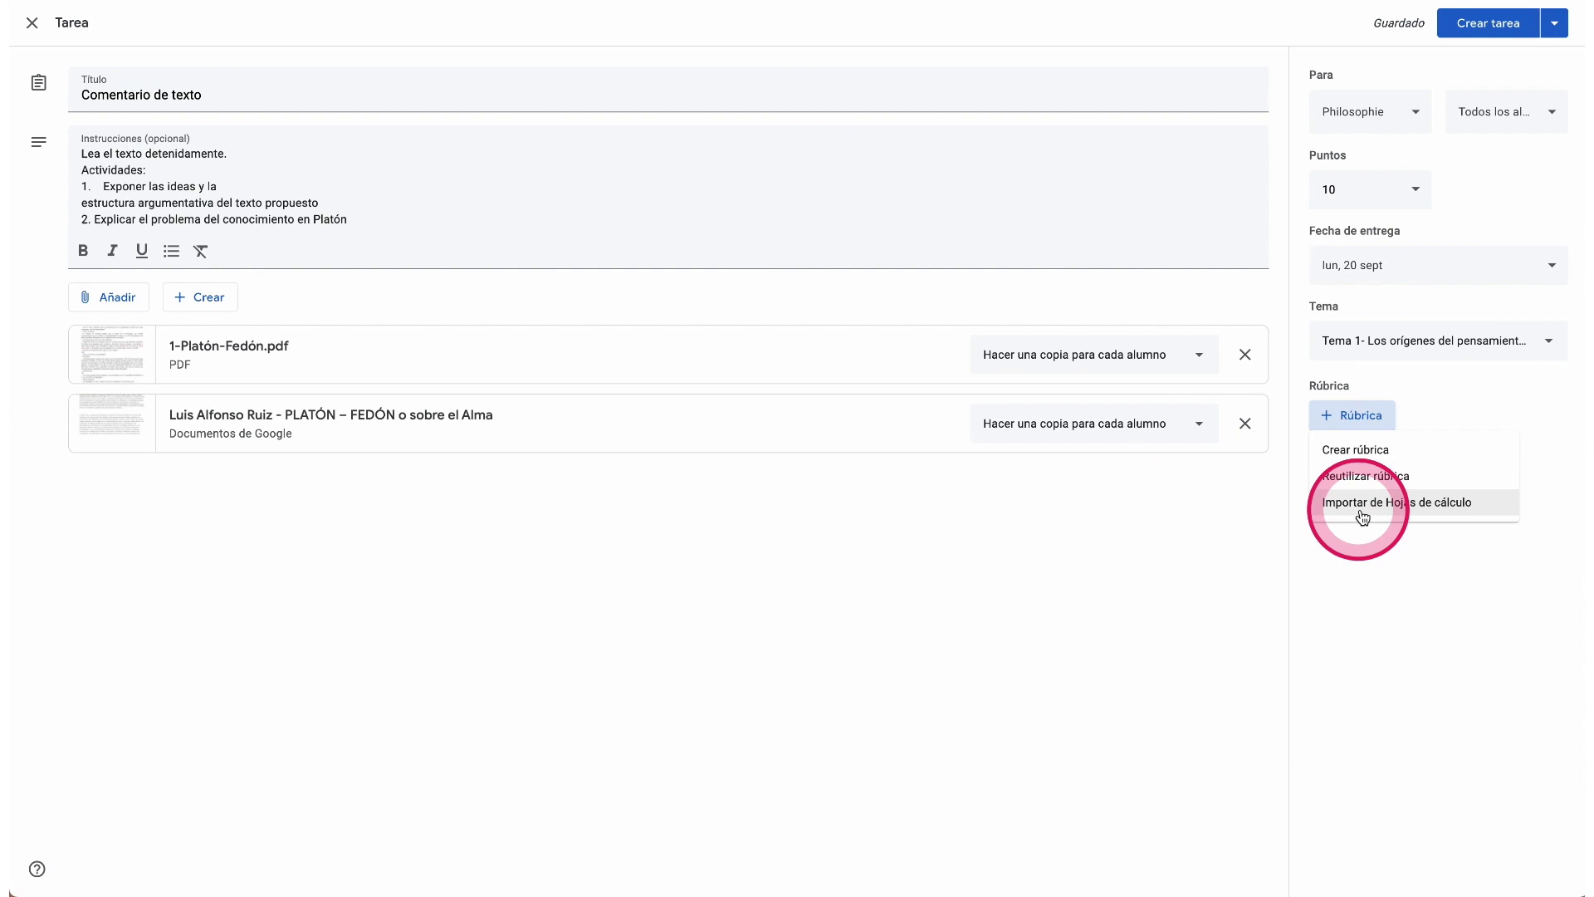
{"action": "left_click", "coordinate": [1363, 509]}
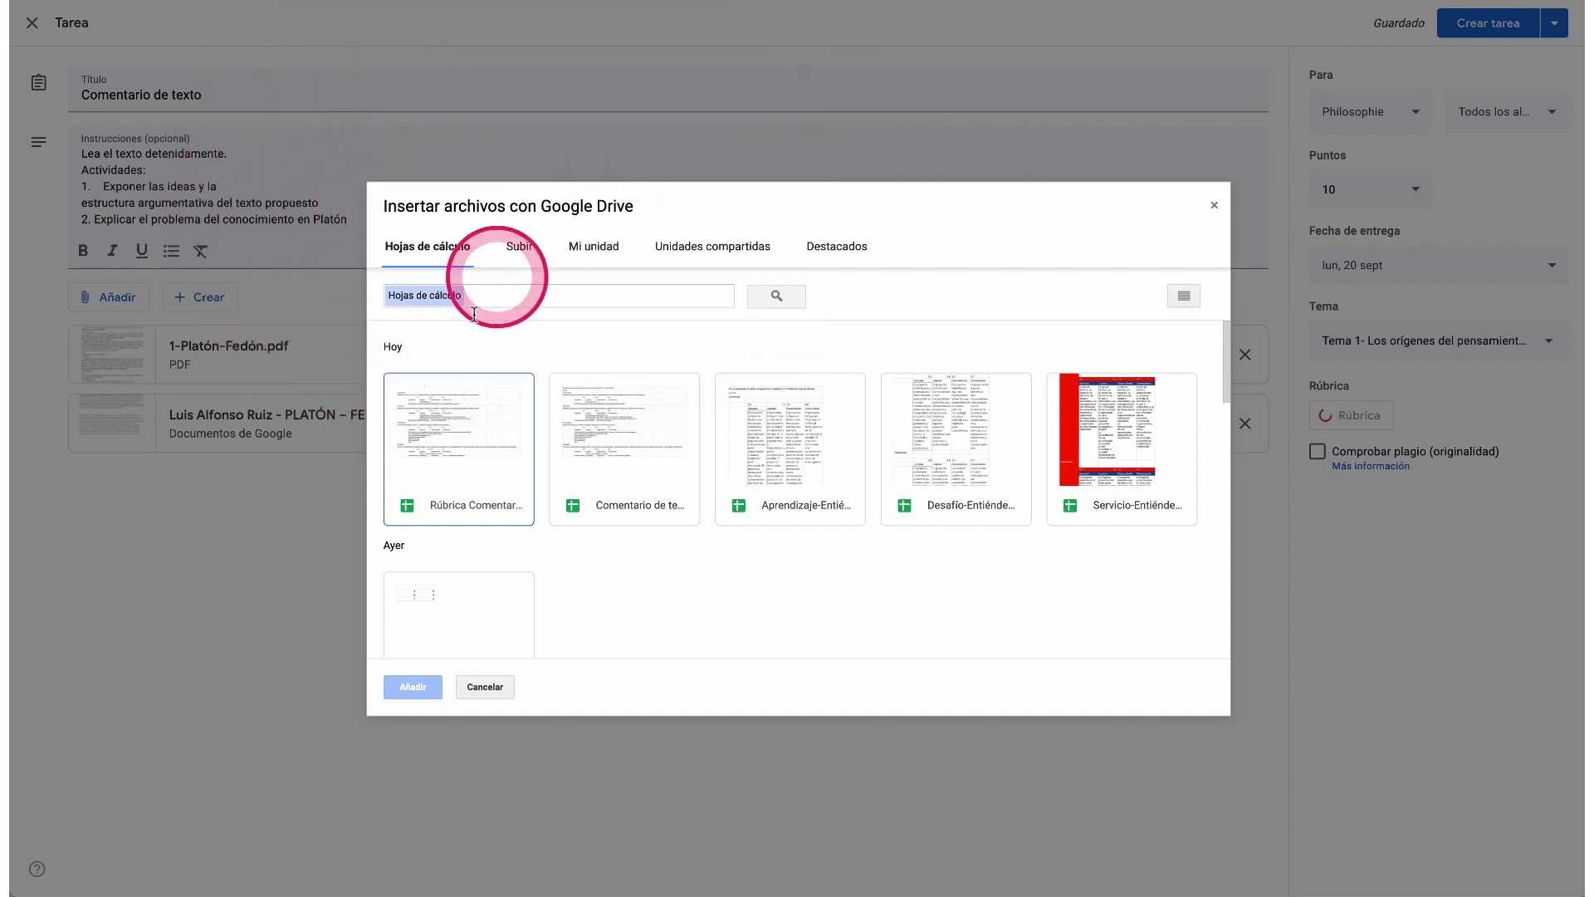
{"action": "left_click", "coordinate": [448, 480]}
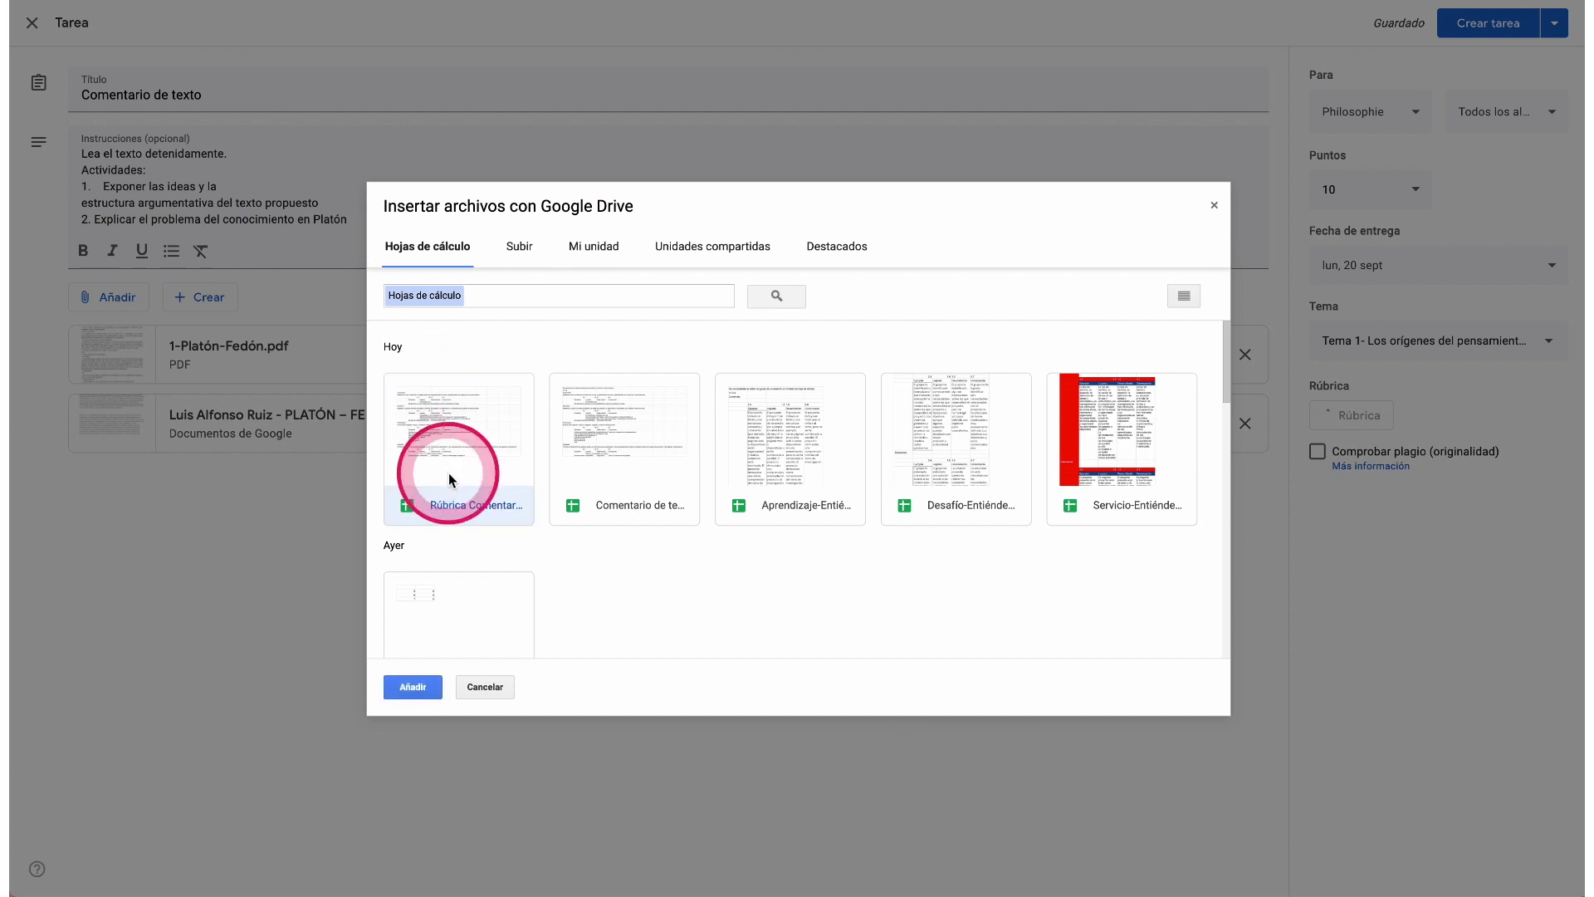
{"action": "left_click", "coordinate": [419, 693]}
{"action": "left_click", "coordinate": [424, 691]}
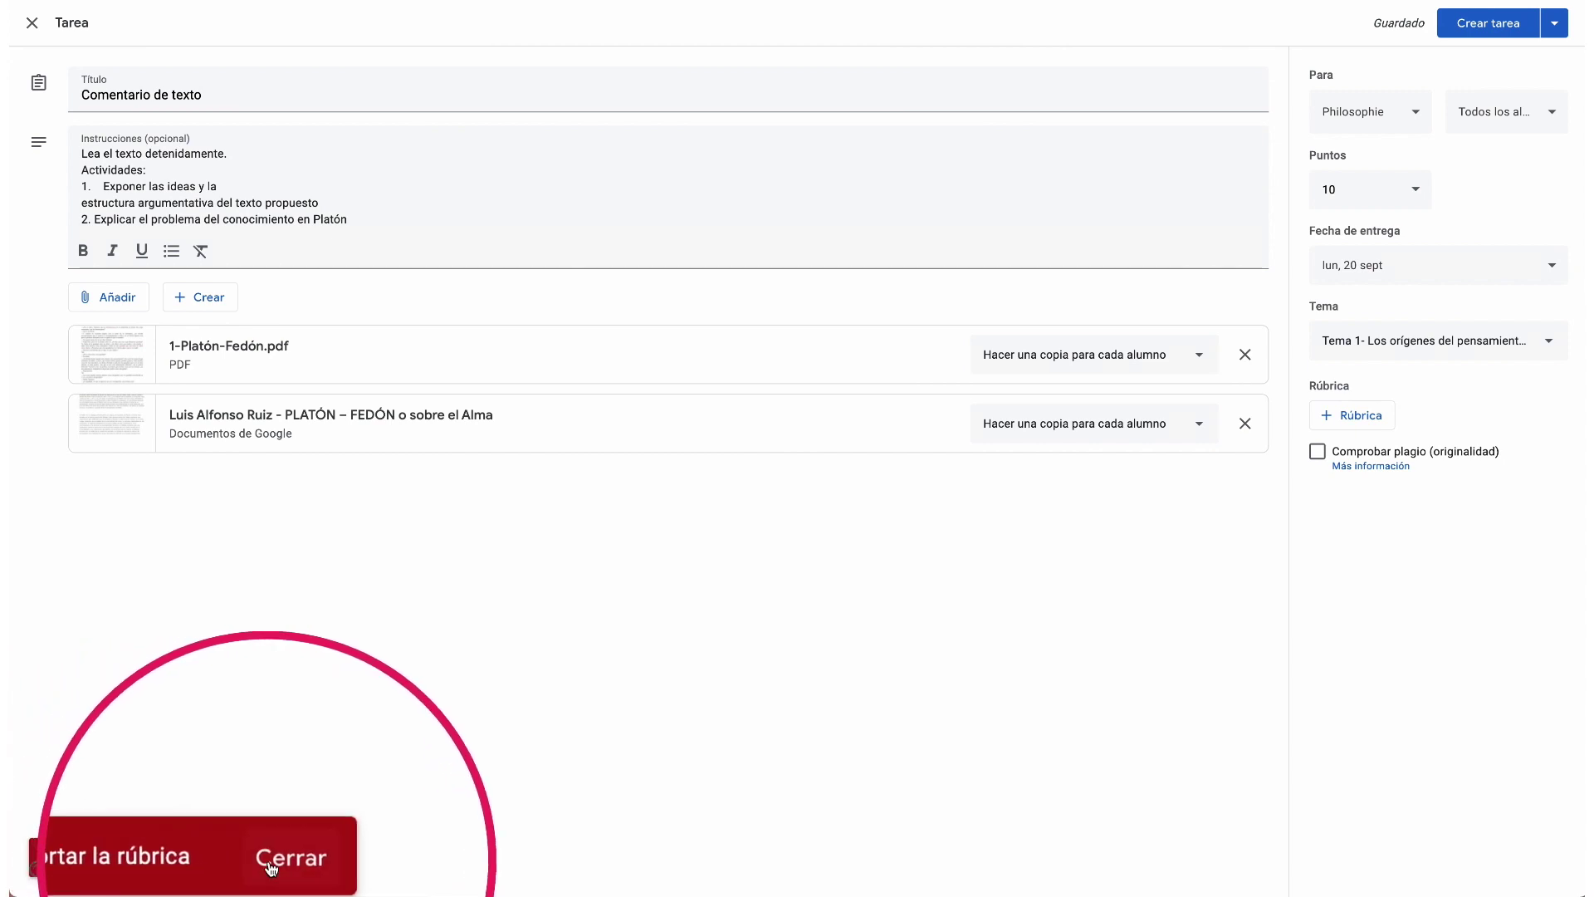
{"action": "left_click", "coordinate": [269, 864]}
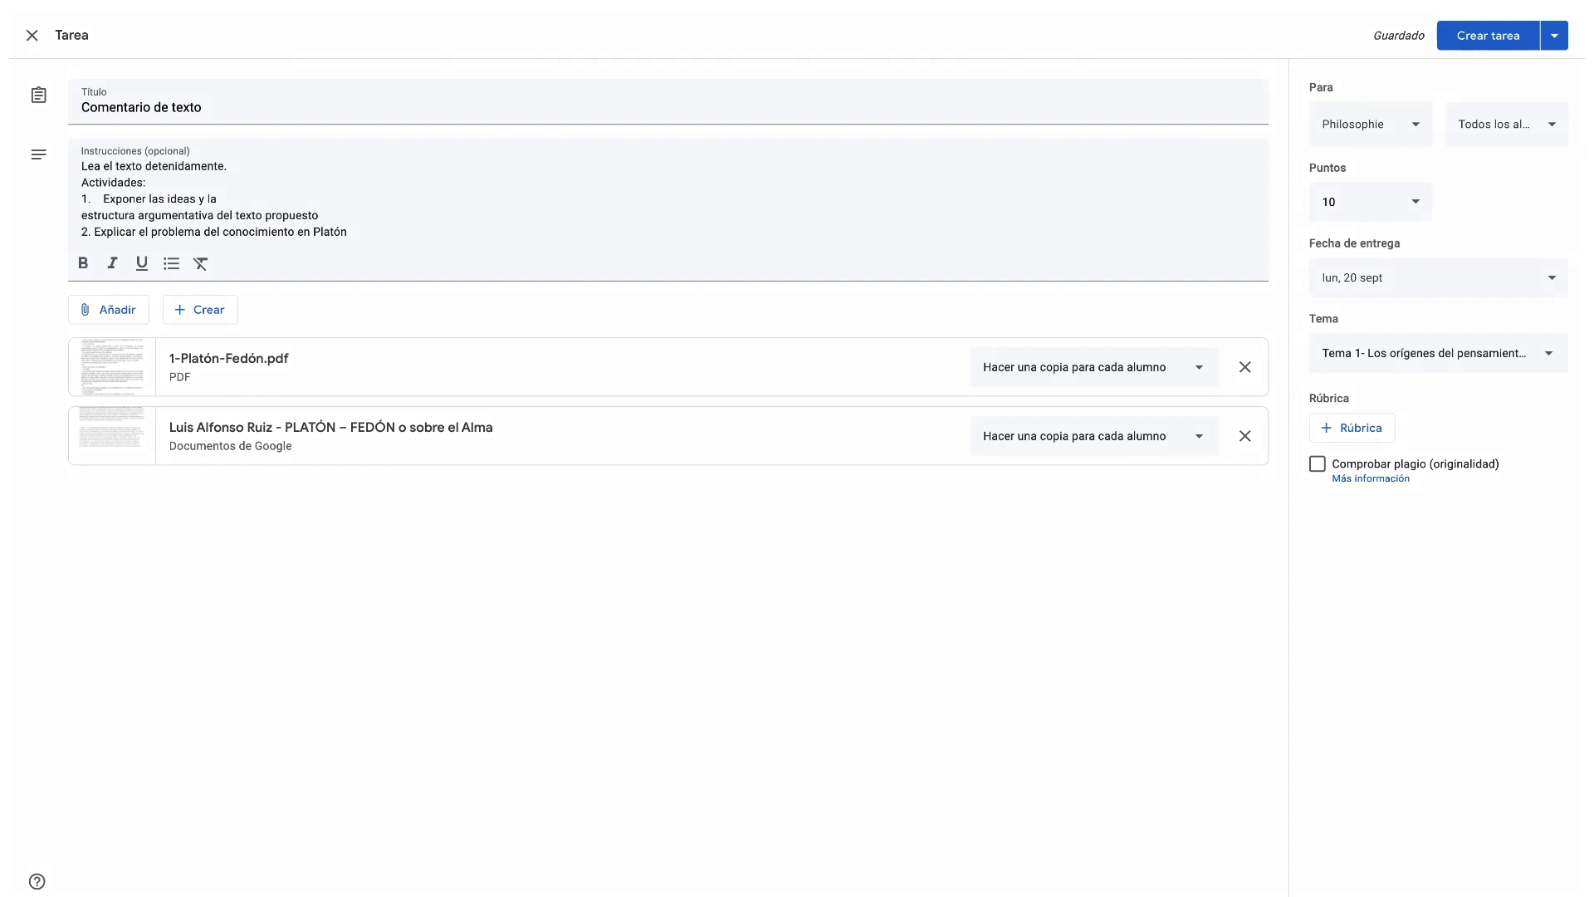
- Create a rubric with criterion "Localización", described as identifying the author, the text within the work, the author's thought and the thought of its era
{"action": "left_click", "coordinate": [1365, 431]}
{"action": "left_click", "coordinate": [1358, 460]}
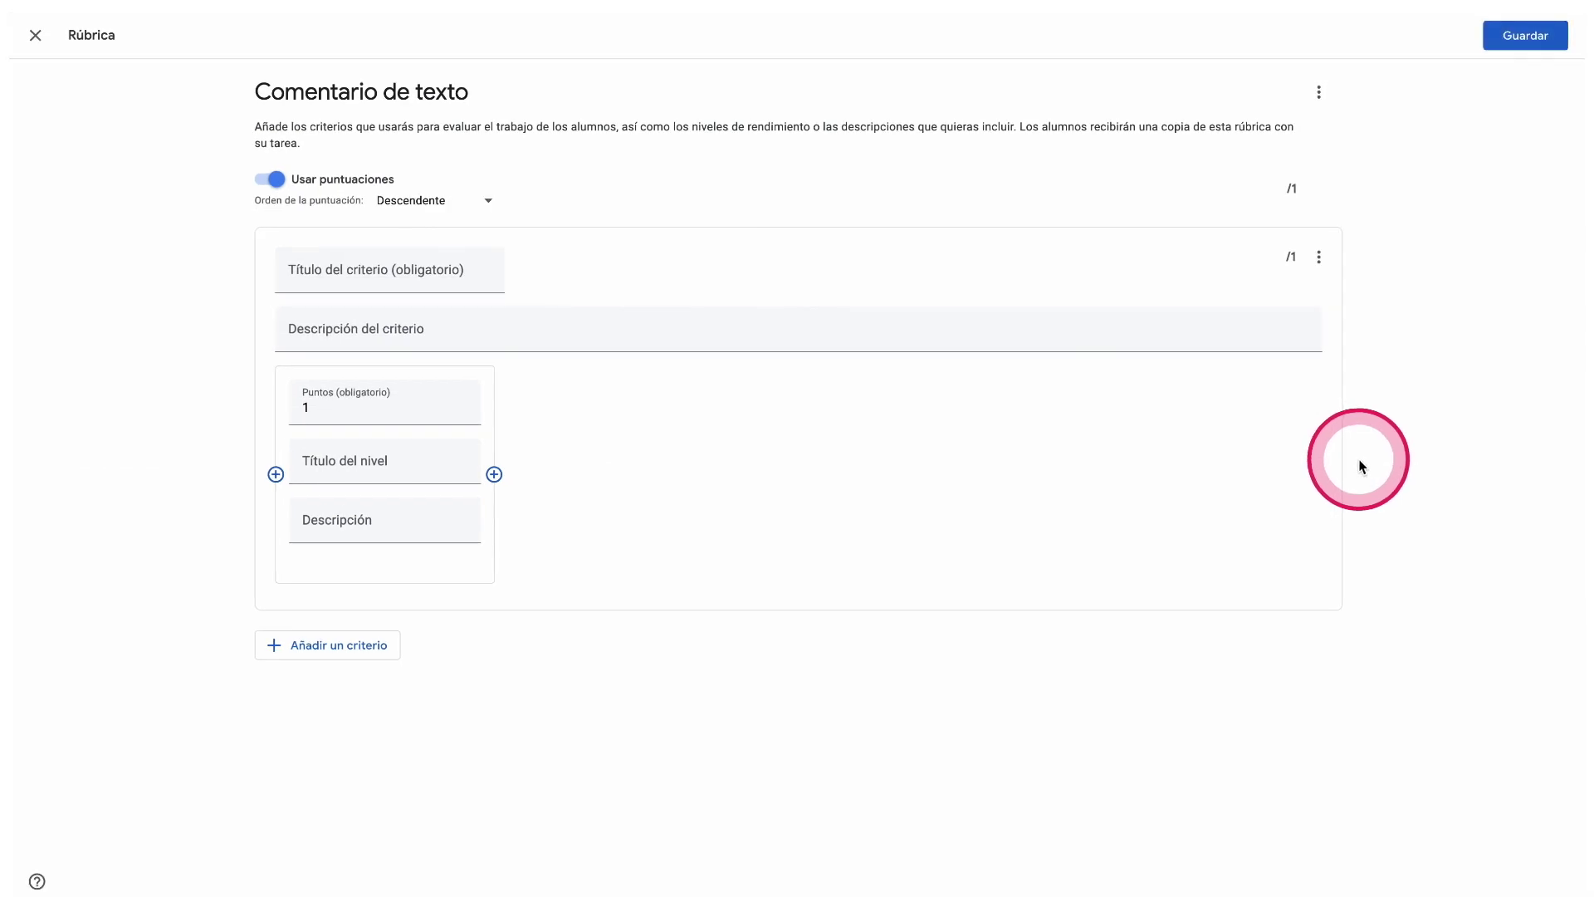
{"action": "left_click", "coordinate": [321, 270]}
{"action": "type", "text": "Localización"}
{"action": "left_click", "coordinate": [412, 329]}
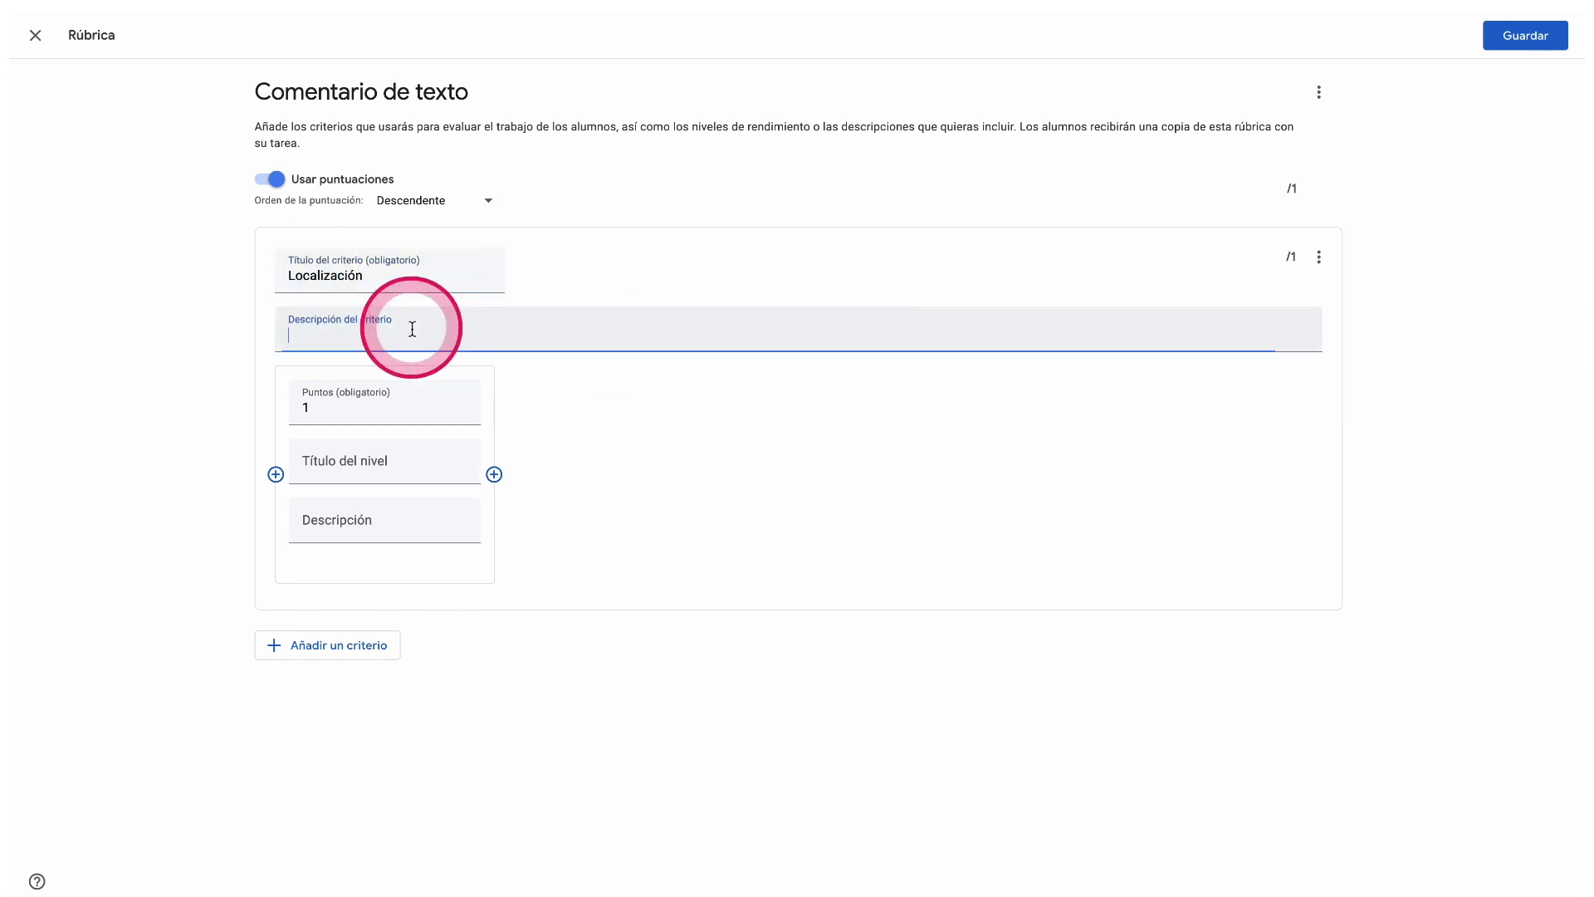
{"action": "type", "text": "Identificar el autor, el texto en el contexto de la obra, el pensamiento del autor, el pensamiento de la época en la que se elabora."}
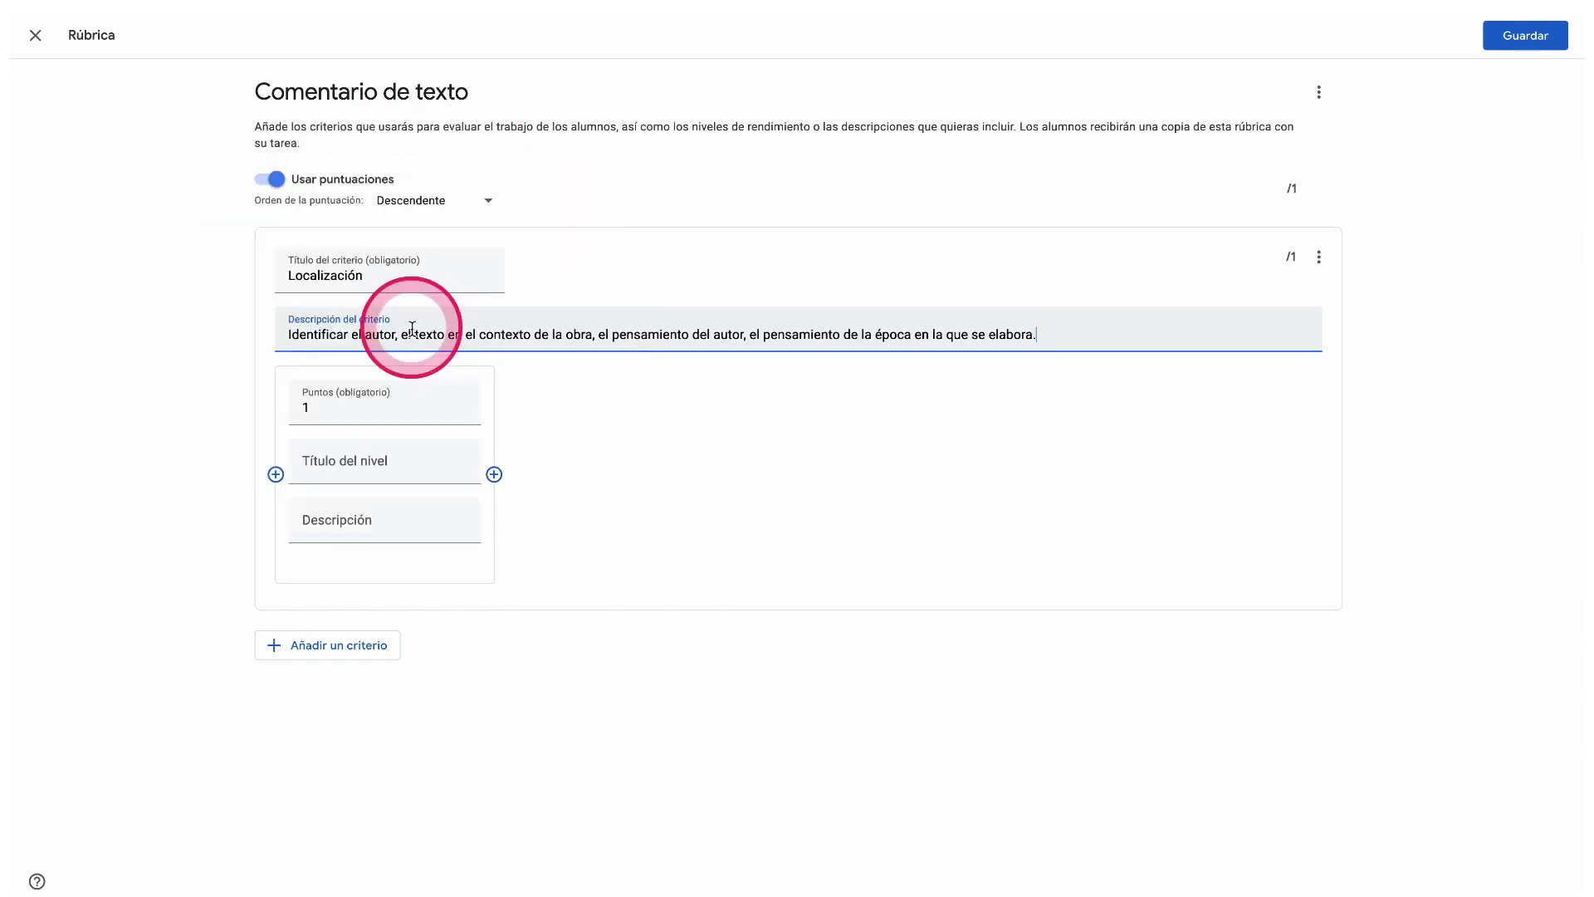
- Set the first level to 2,5 points, titled "Excelente", with the description "Se identifica el autor y los otros tres elementos."
{"action": "left_click", "coordinate": [352, 410]}
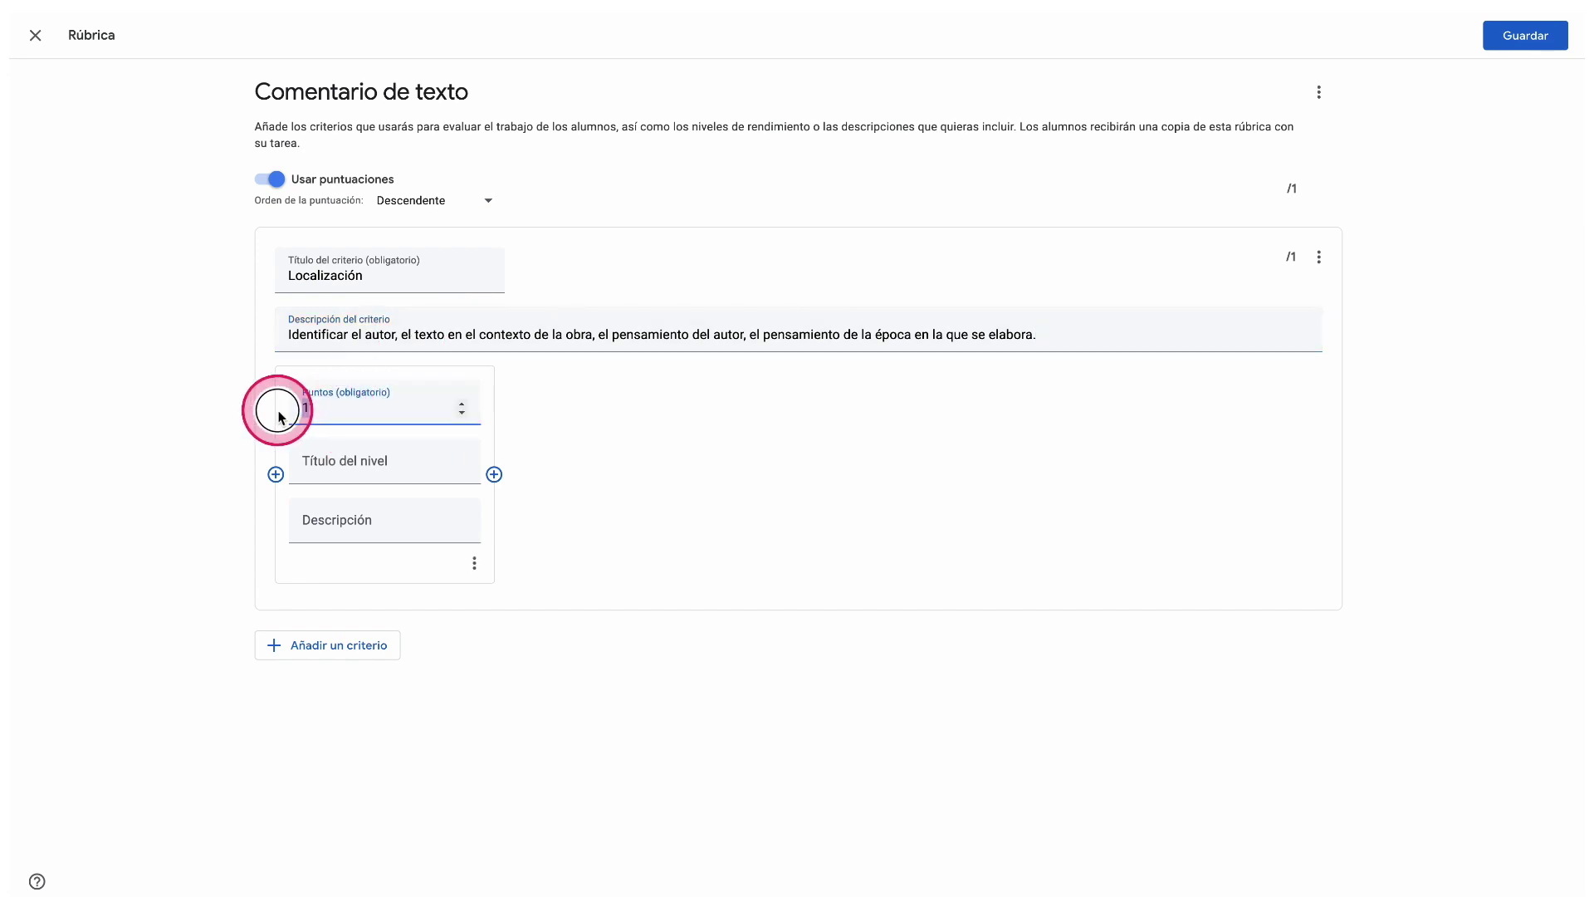
{"action": "type", "text": "2,5"}
{"action": "left_click", "coordinate": [347, 463]}
{"action": "type", "text": "Excelente"}
{"action": "left_click", "coordinate": [332, 518]}
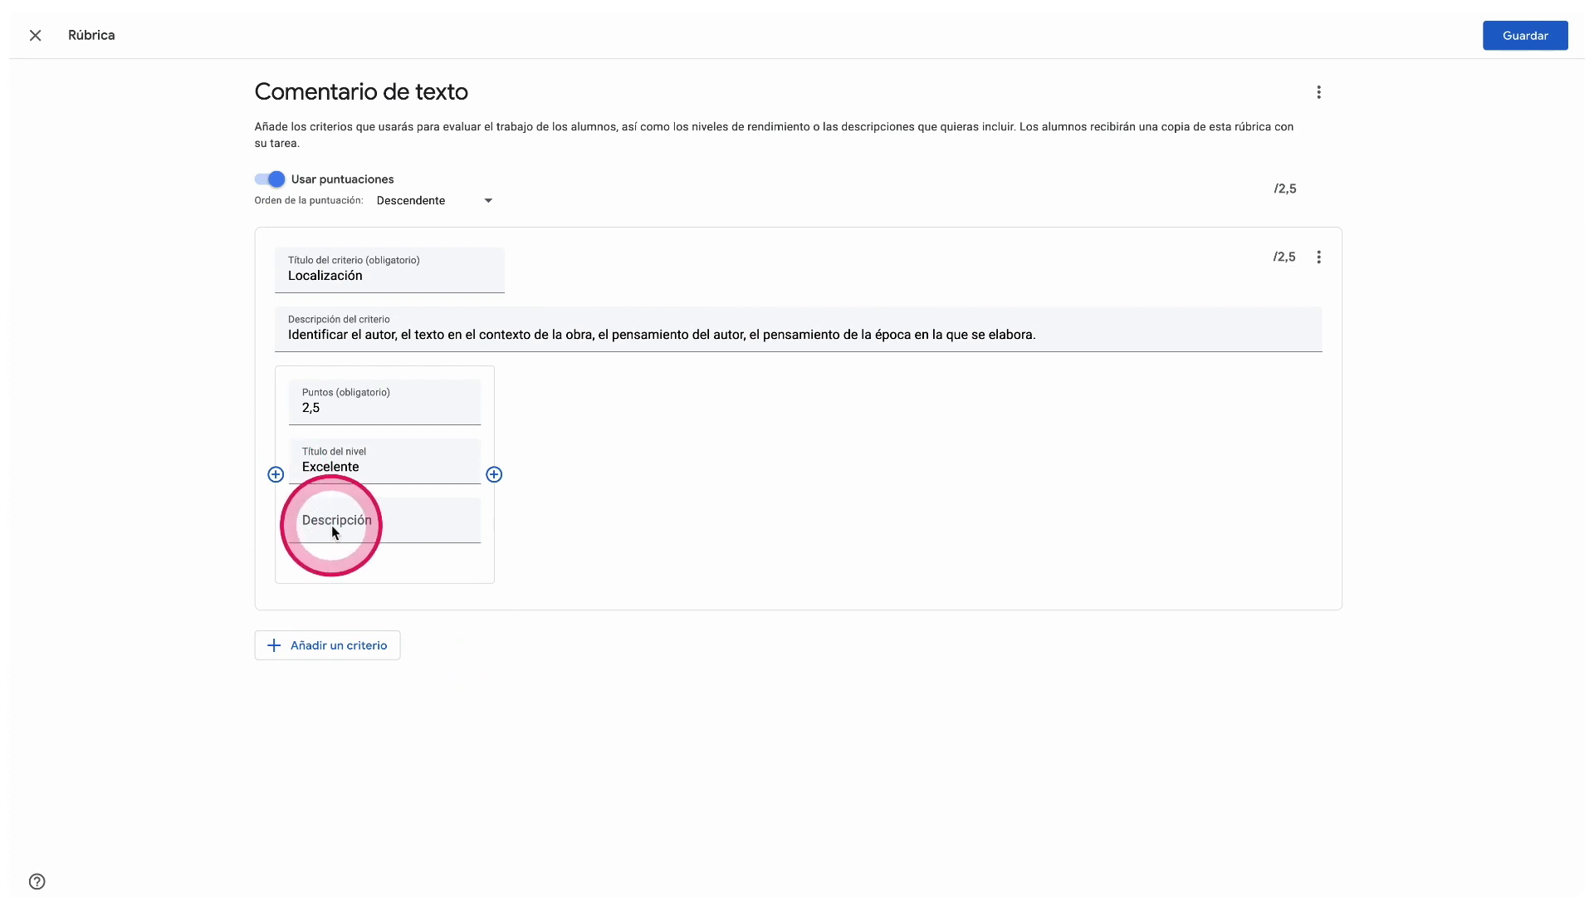
{"action": "type", "text": "Se identifica el autor y los otros tres elementos."}
- Add a second level worth 1,8 points, titled "Logrado", with the description "Se identifica el autor y otros de los dos elementos"
{"action": "left_click", "coordinate": [494, 485]}
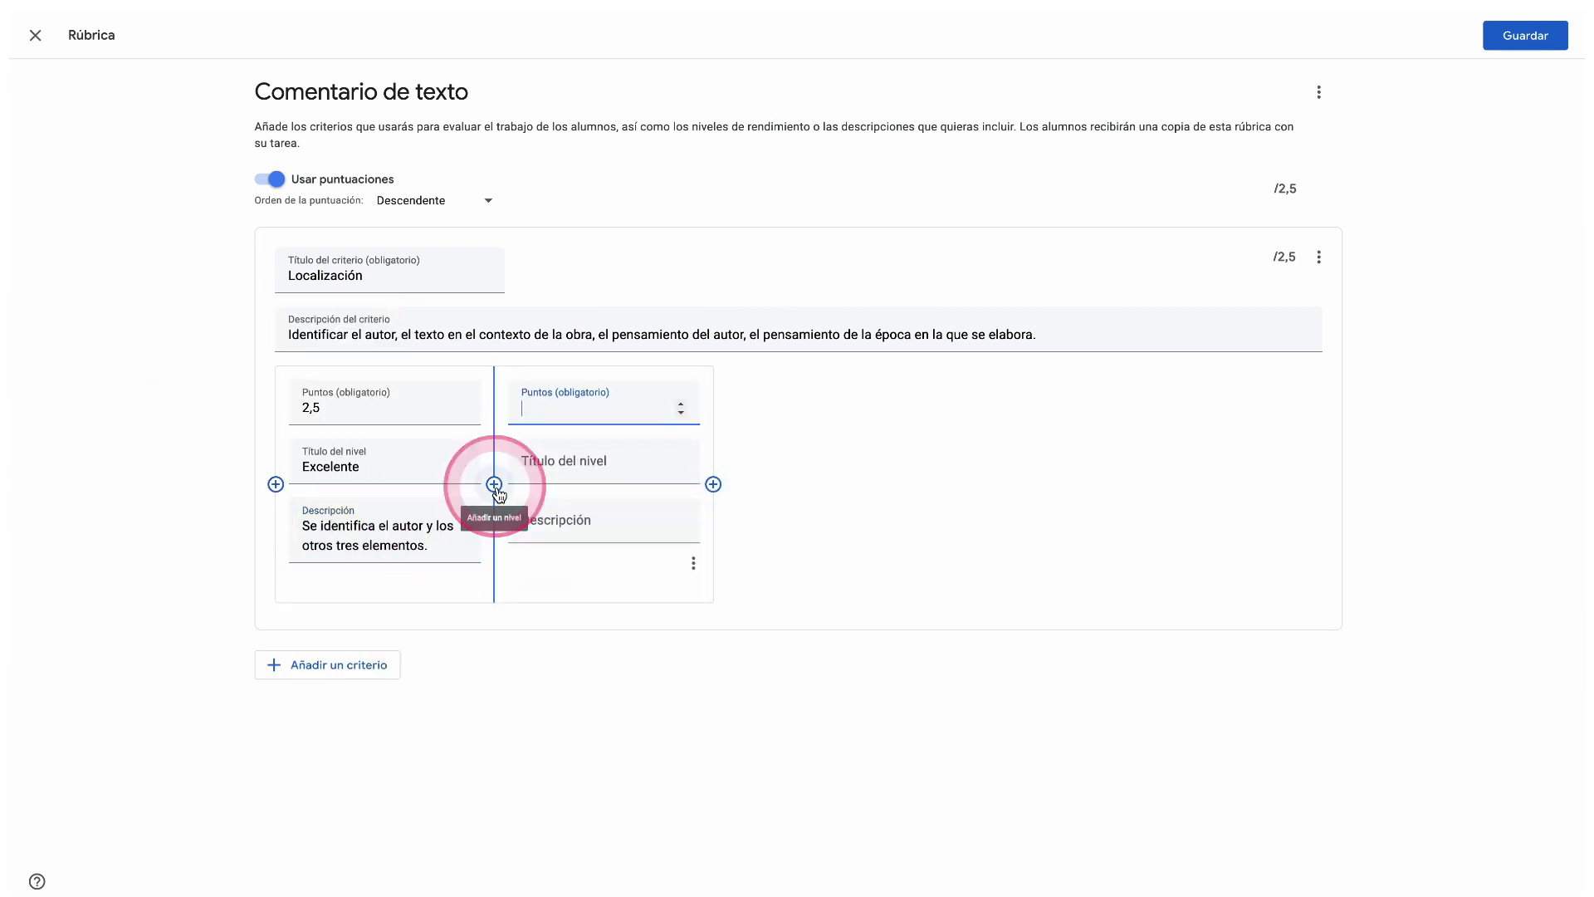
{"action": "left_click", "coordinate": [540, 404]}
{"action": "type", "text": "1,8"}
{"action": "left_click", "coordinate": [535, 461]}
{"action": "type", "text": "Logrado"}
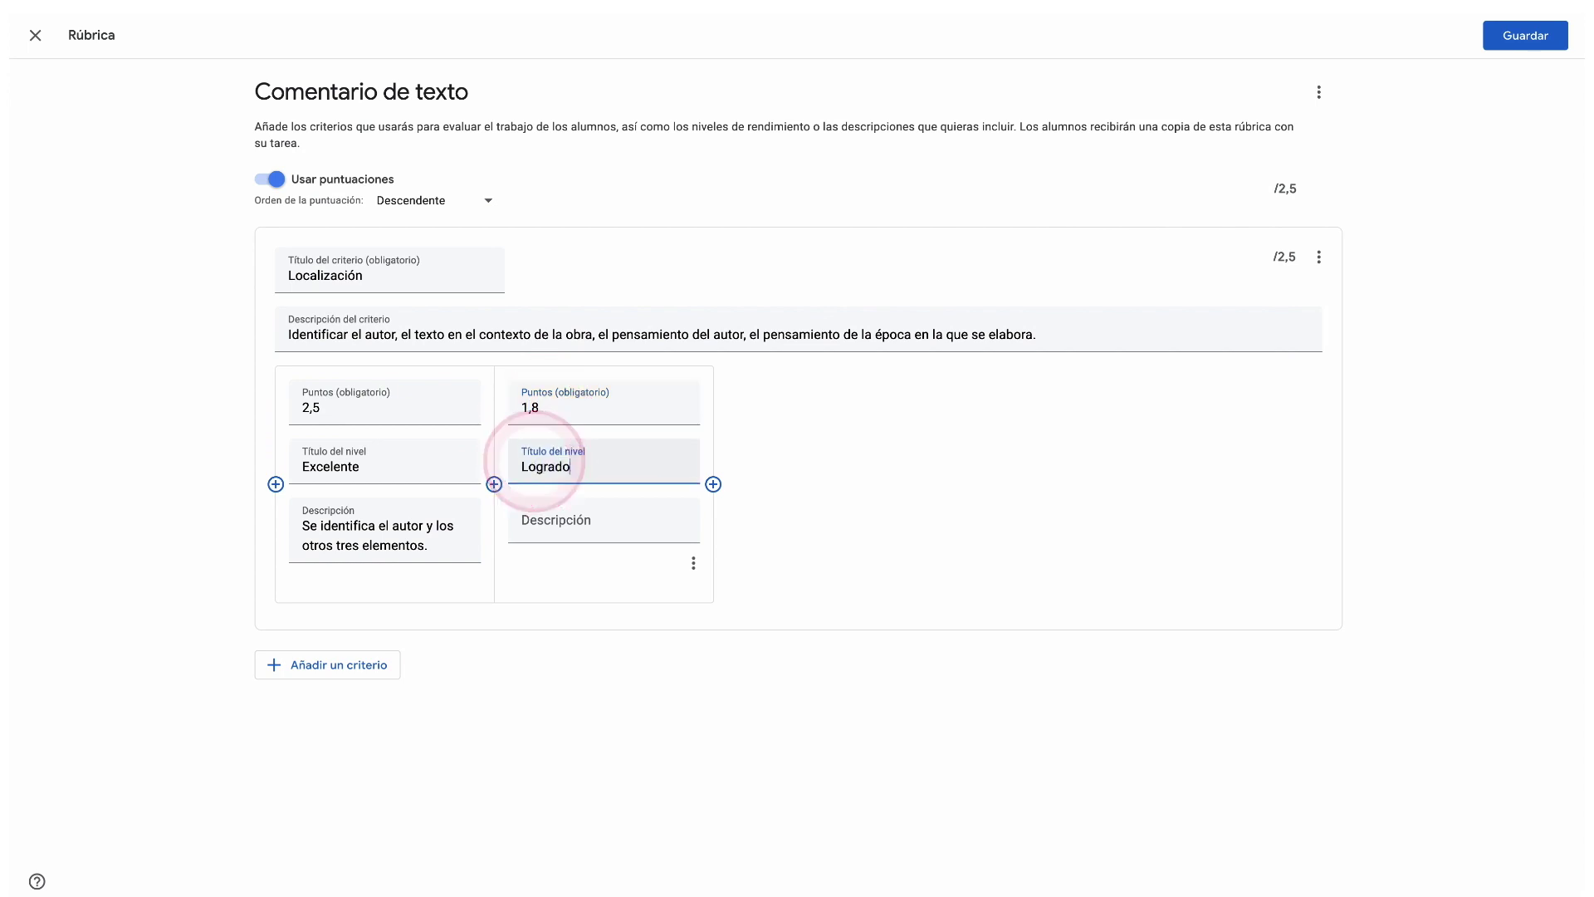
{"action": "left_click", "coordinate": [587, 523]}
{"action": "type", "text": "\"Se identifica el autor y otros de los dos elementos"}
- Add a third level worth 0,7 points, titled "Desarrollando", with the description "Se identifica el autor."
{"action": "left_click", "coordinate": [714, 484]}
{"action": "type", "text": "0,7"}
{"action": "left_click", "coordinate": [783, 462]}
{"action": "type", "text": "Desarro"}
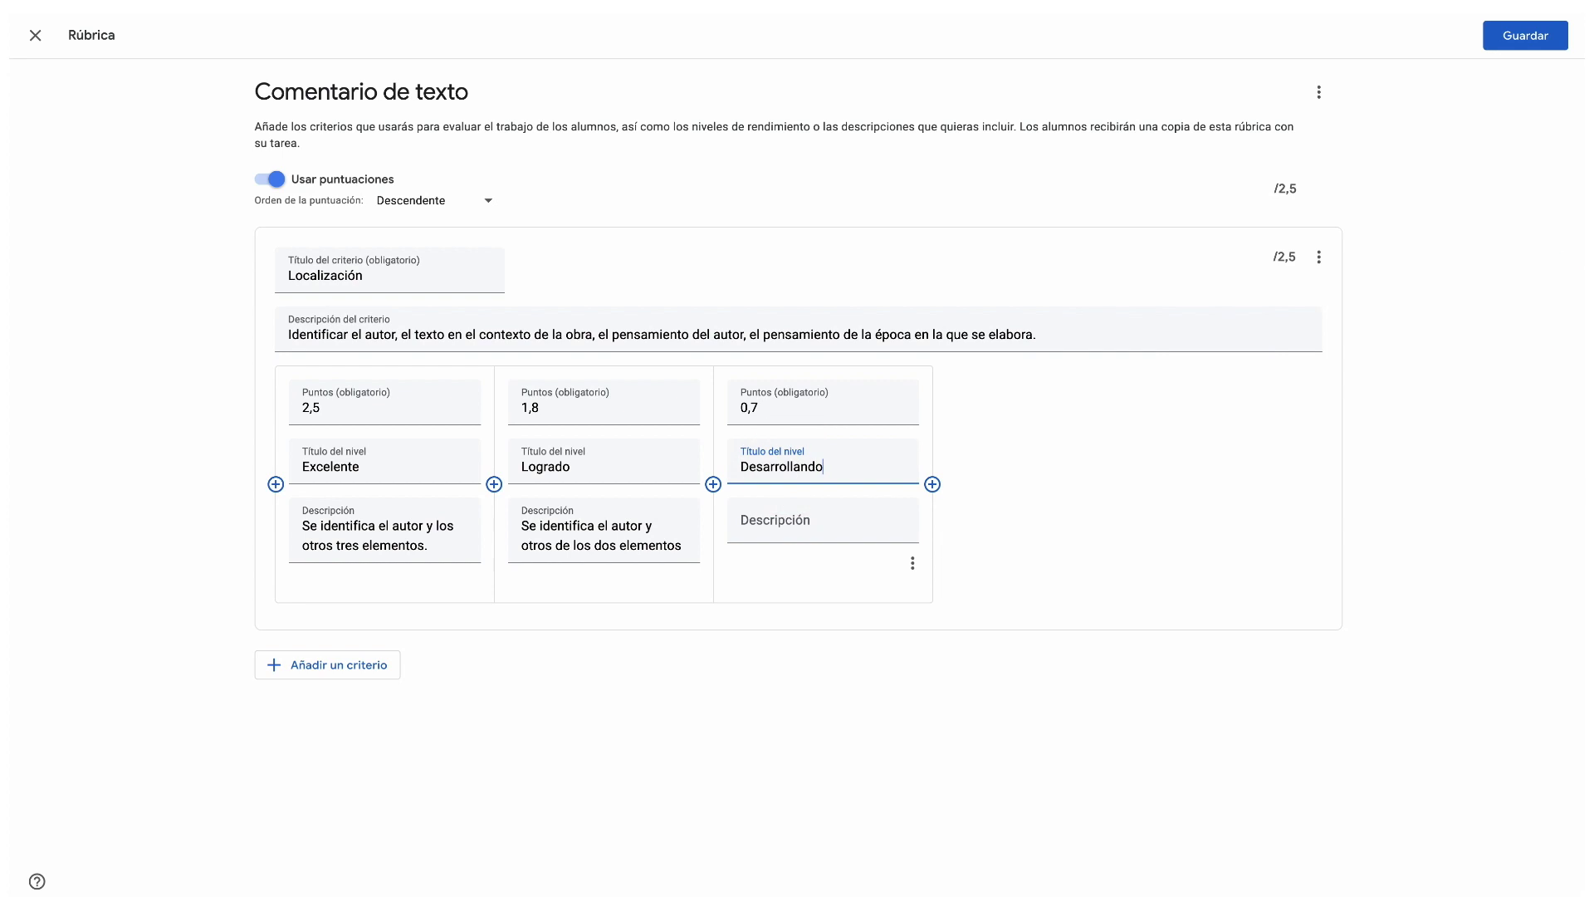
{"action": "left_click", "coordinate": [758, 531]}
{"action": "type", "text": "Se identifica el autor."}
- Add a fourth level worth 0 points, titled "Comenzando", with the description "Se identifica el autor."
{"action": "left_click", "coordinate": [932, 484]}
{"action": "left_click", "coordinate": [1067, 399]}
{"action": "type", "text": "0,0"}
{"action": "left_click", "coordinate": [1033, 461]}
{"action": "type", "text": "Comenzando"}
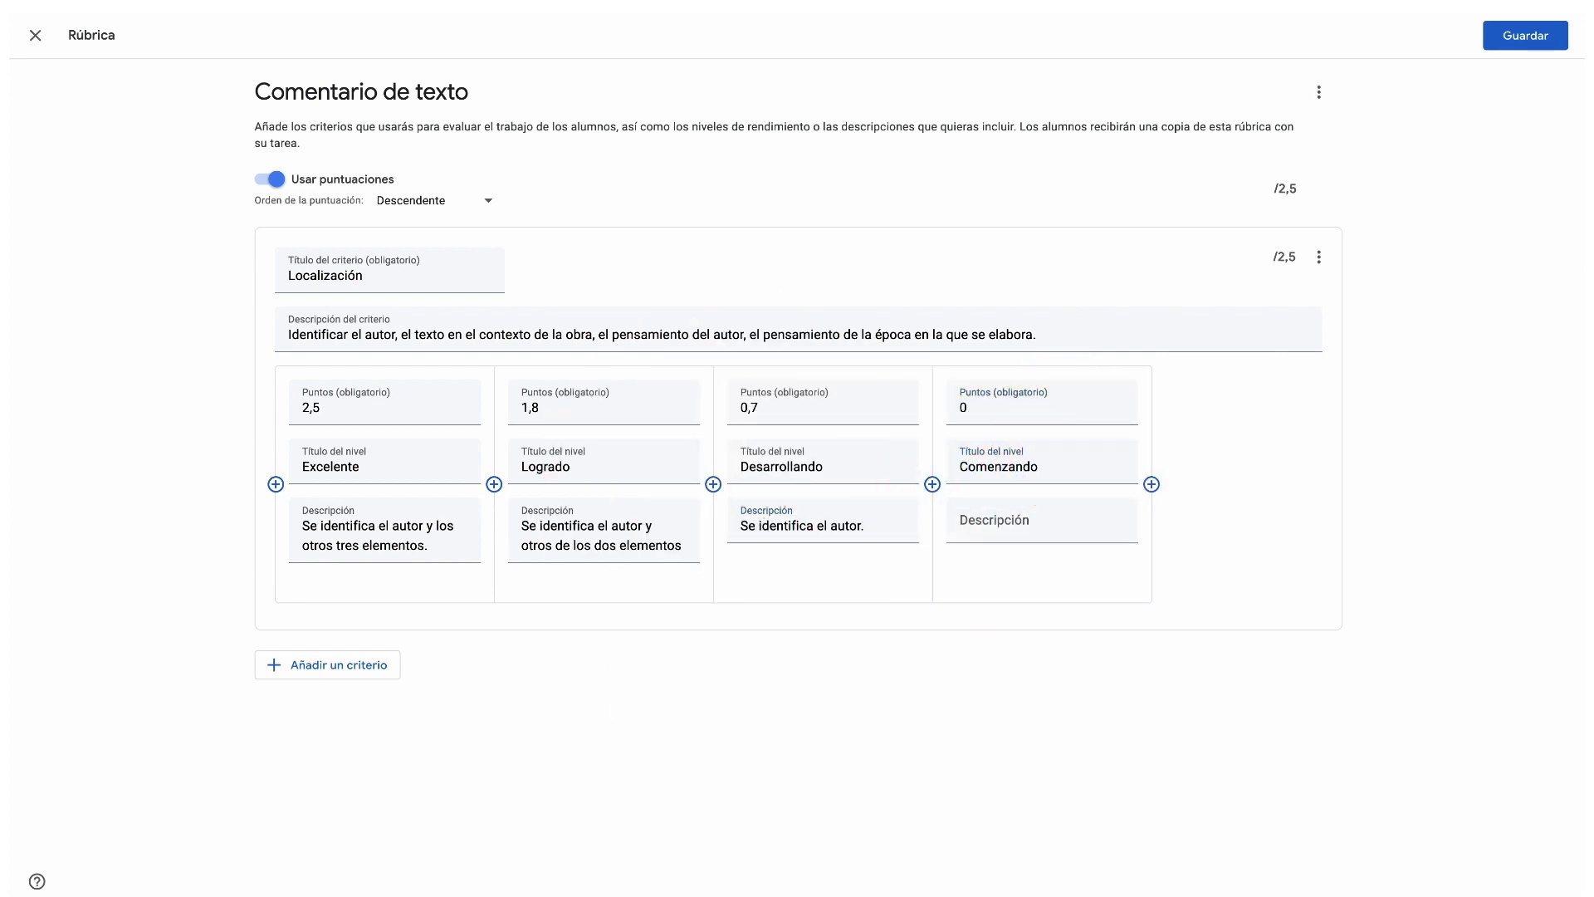
{"action": "left_click", "coordinate": [964, 520]}
{"action": "type", "text": "Se identifica el autor."}
- Duplicate the "Localización" criterion with all its levels and save the rubric to the assignment
{"action": "left_click", "coordinate": [1283, 257]}
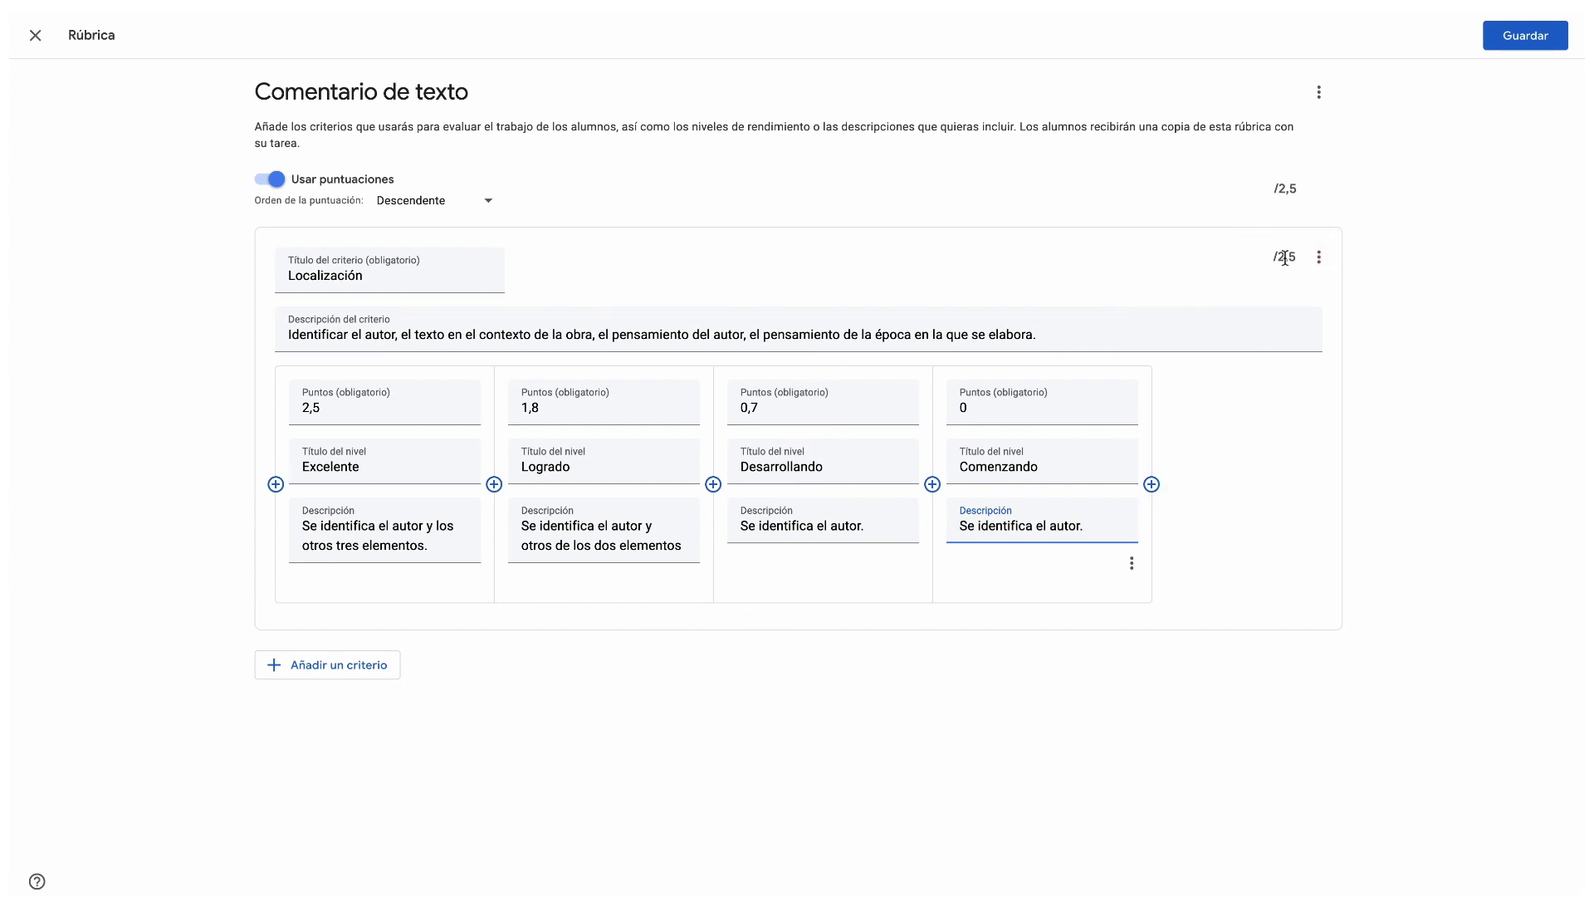
{"action": "left_click", "coordinate": [1319, 259]}
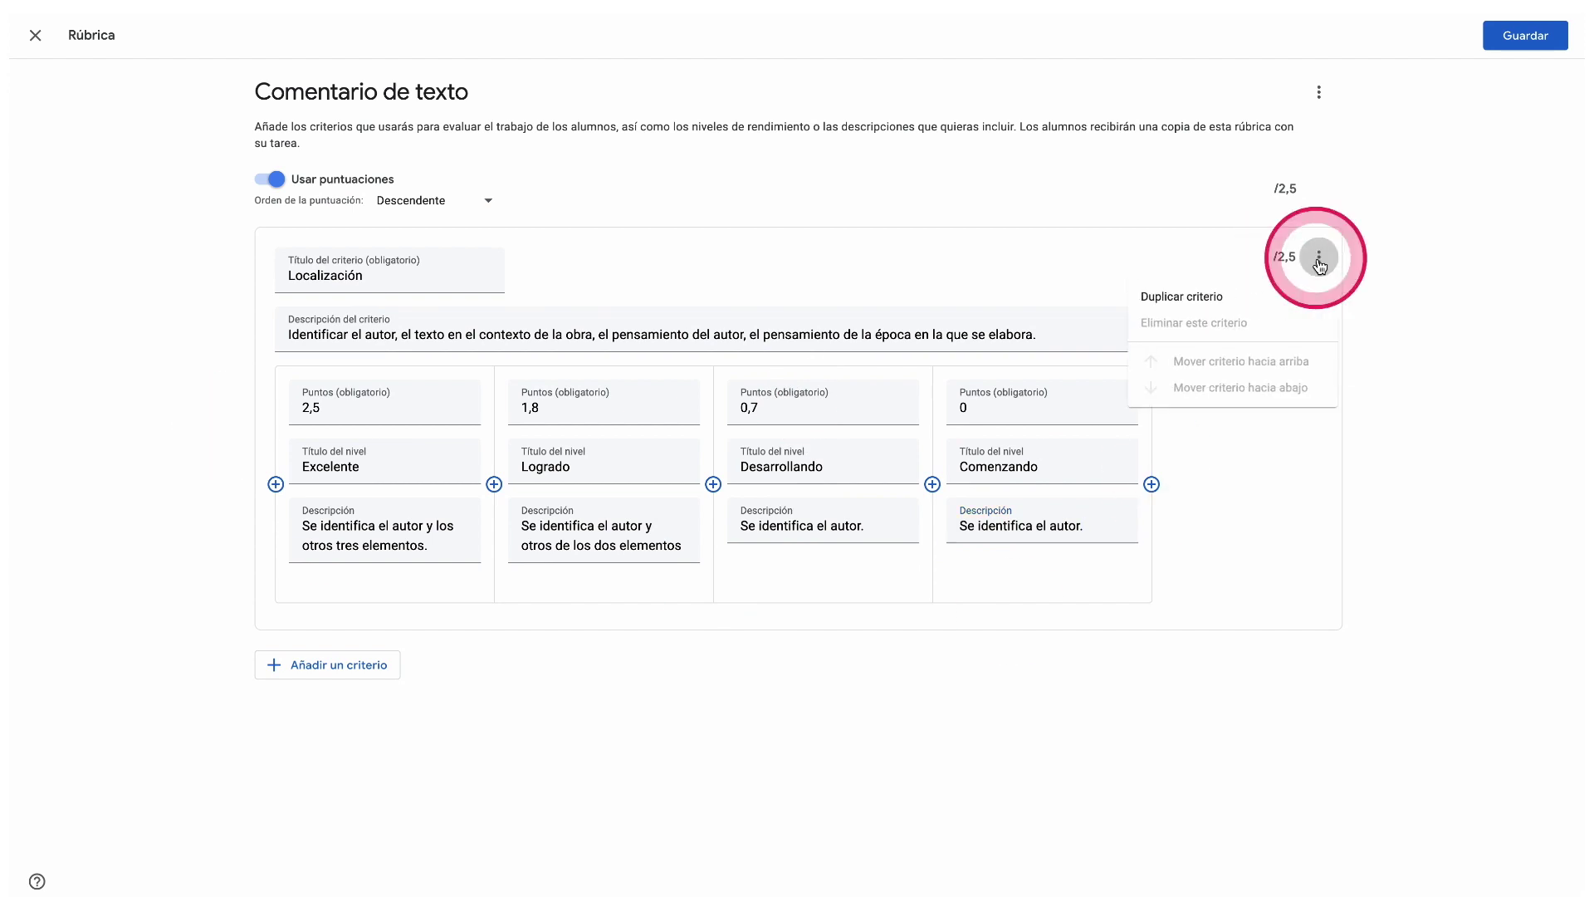
{"action": "left_click", "coordinate": [1226, 300]}
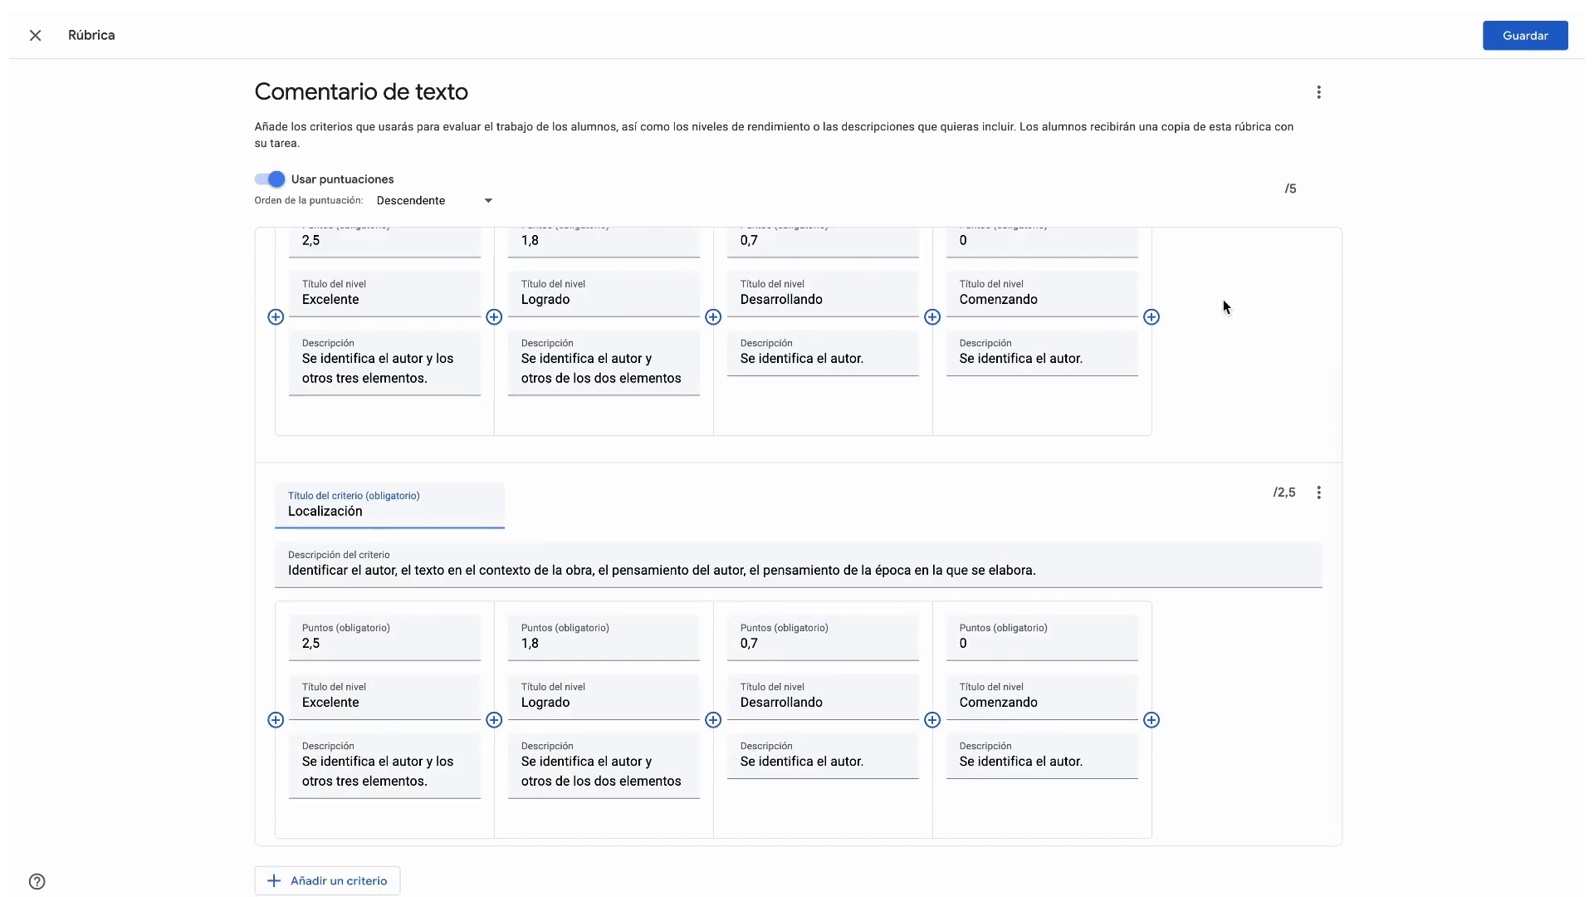
{"action": "left_click", "coordinate": [1532, 40]}
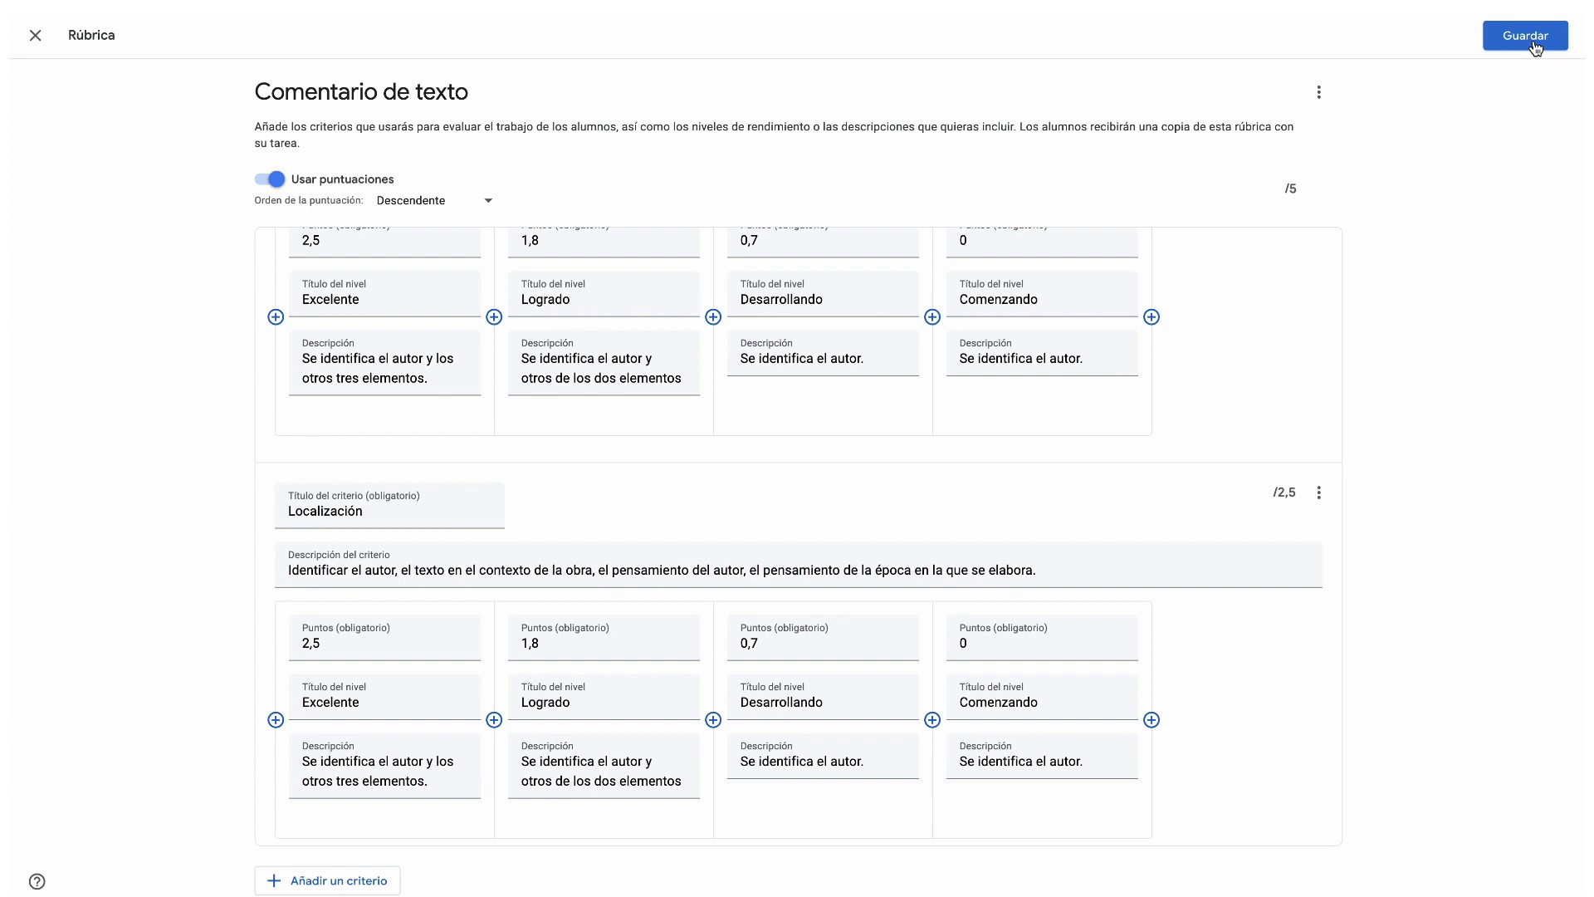
{"action": "left_click", "coordinate": [1535, 43]}
- Open the rubric attached to the assignment and export it to a spreadsheet
{"action": "left_click", "coordinate": [1413, 433]}
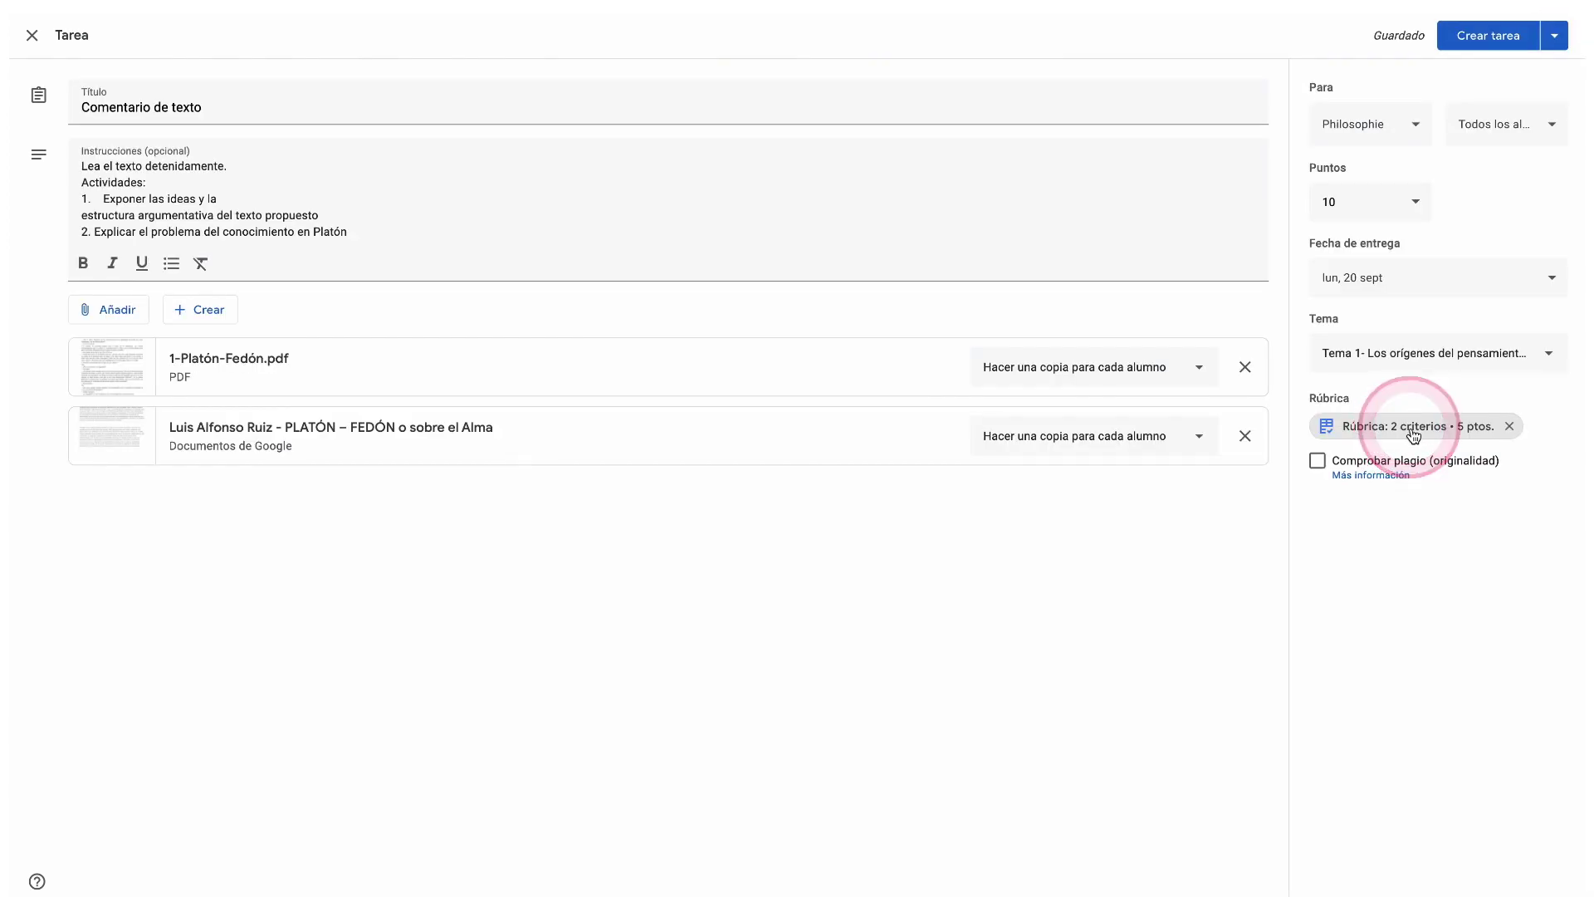
{"action": "left_click", "coordinate": [1318, 93]}
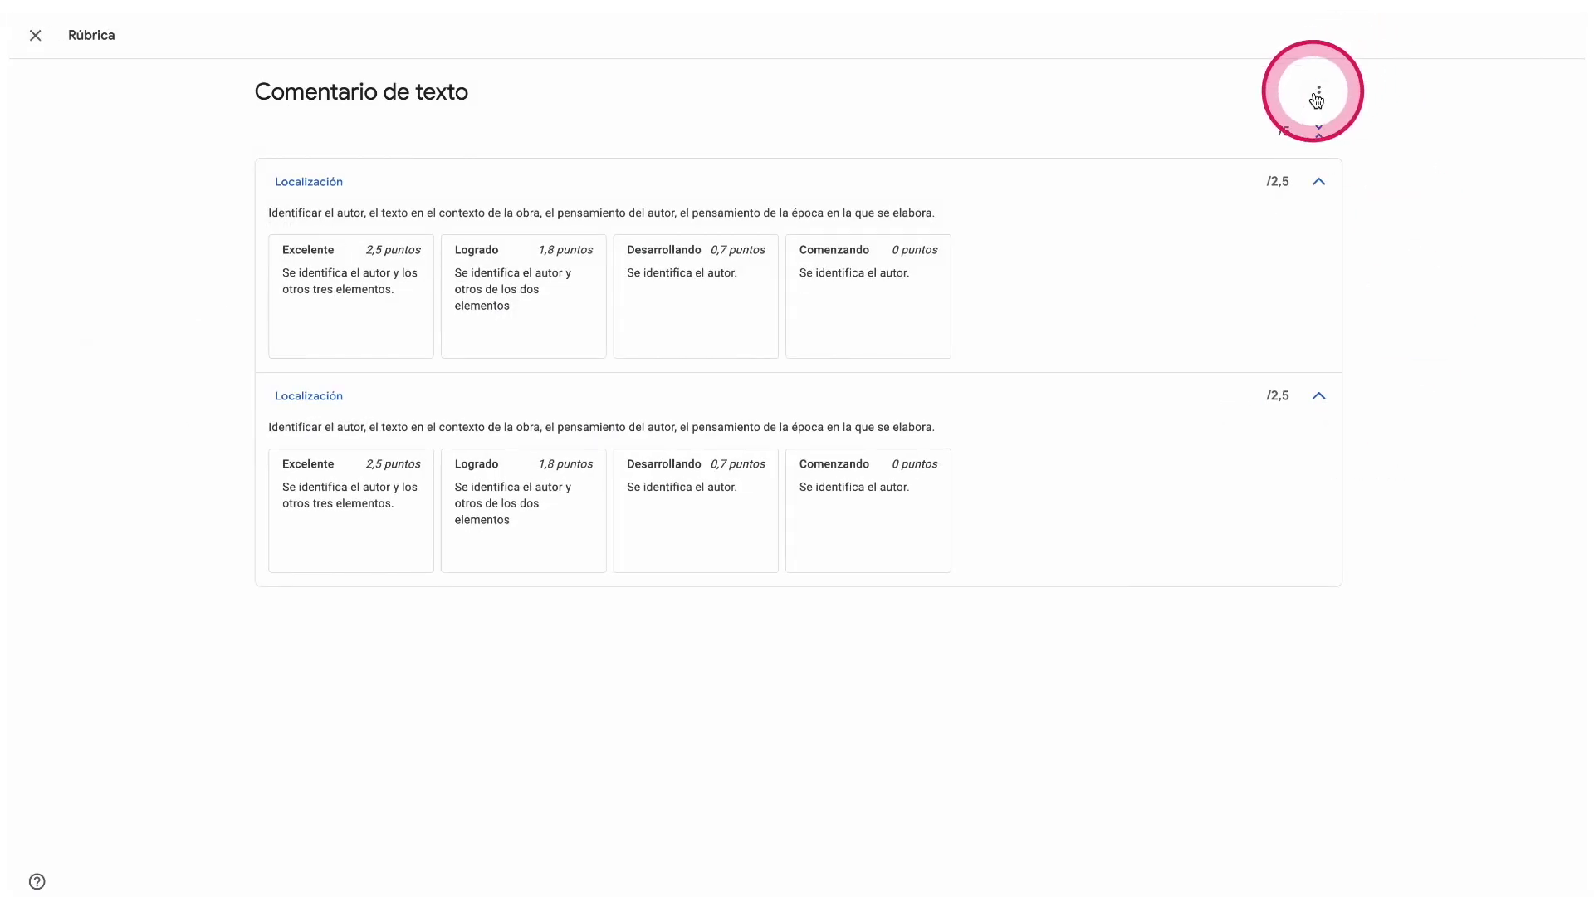
{"action": "left_click", "coordinate": [1316, 94]}
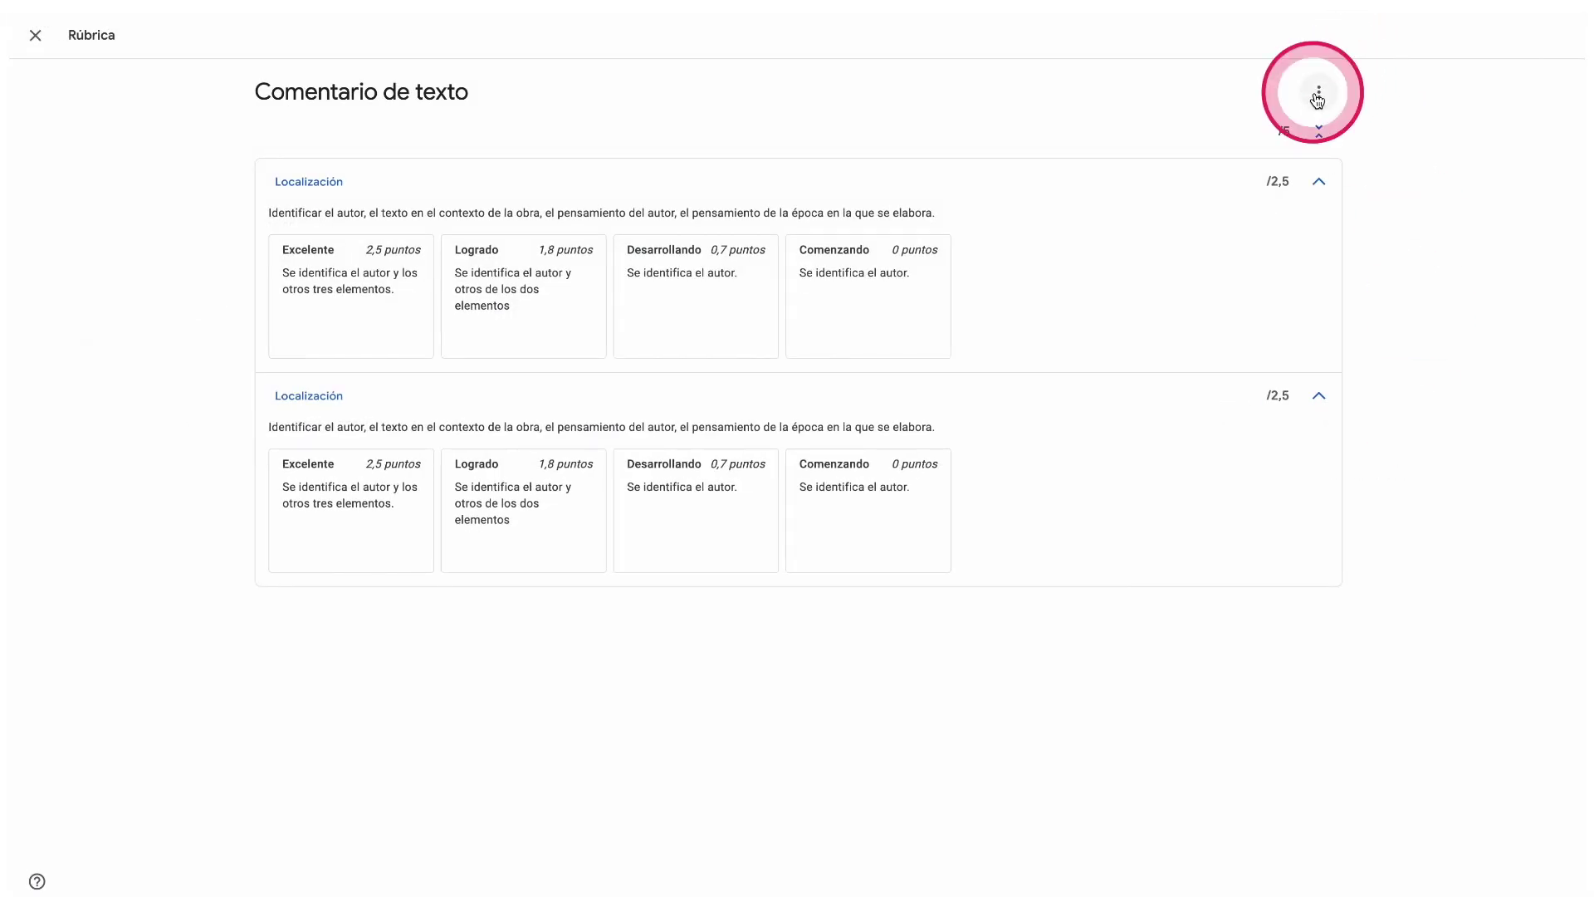
{"action": "left_click", "coordinate": [1262, 186]}
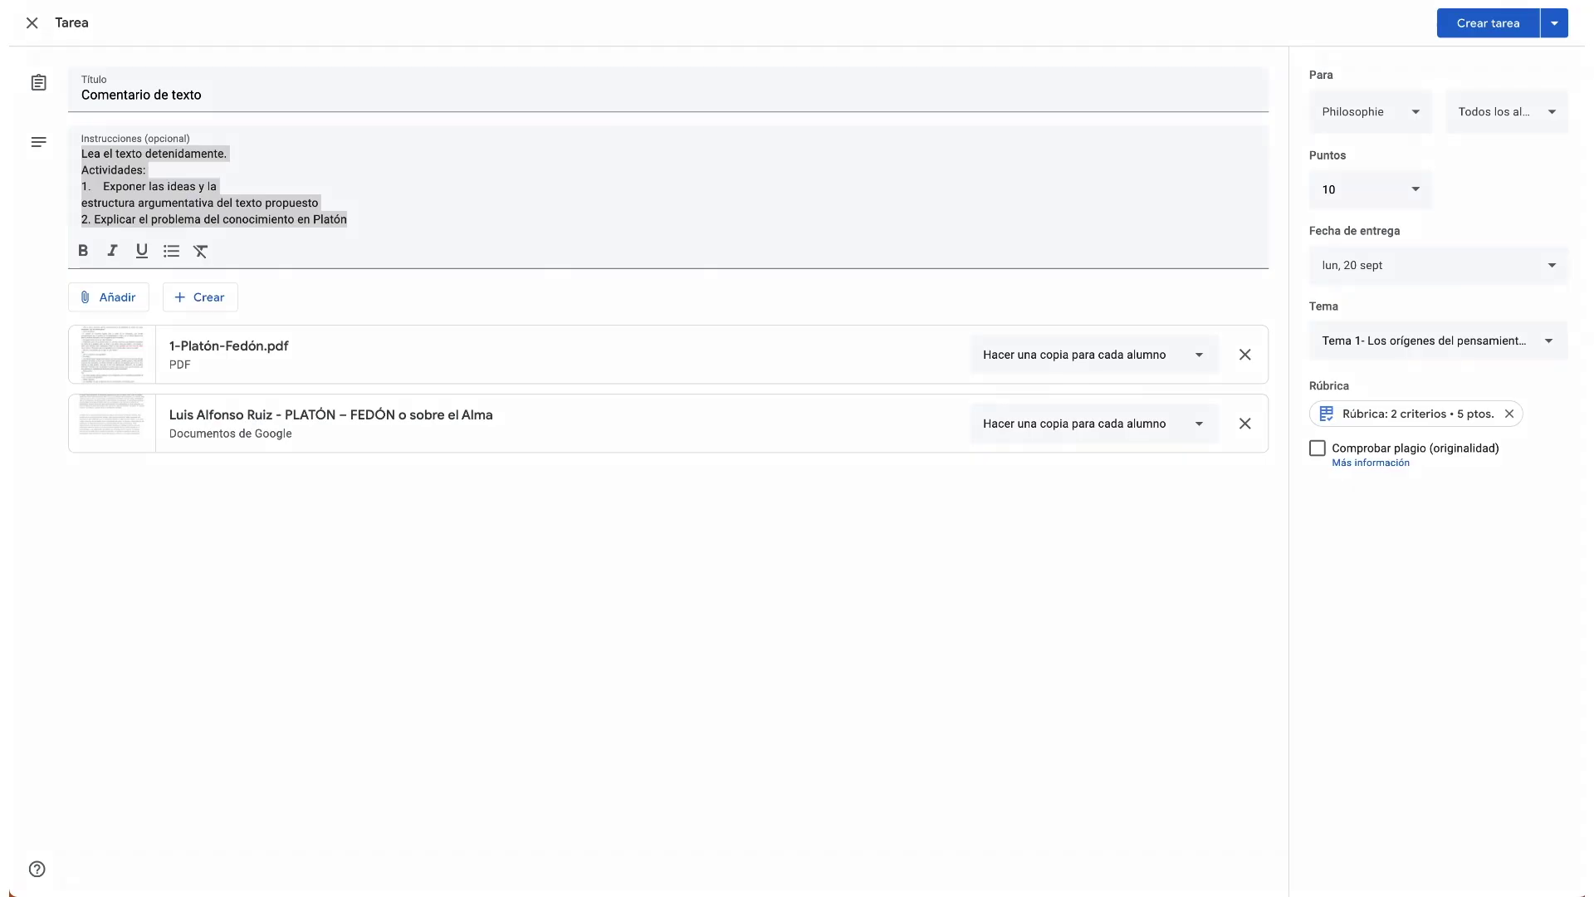
- Delete the attached rubric and import its replacement from the newest "Comentario de texto" spreadsheet, reviewing the imported criteria
{"action": "left_click", "coordinate": [1509, 414]}
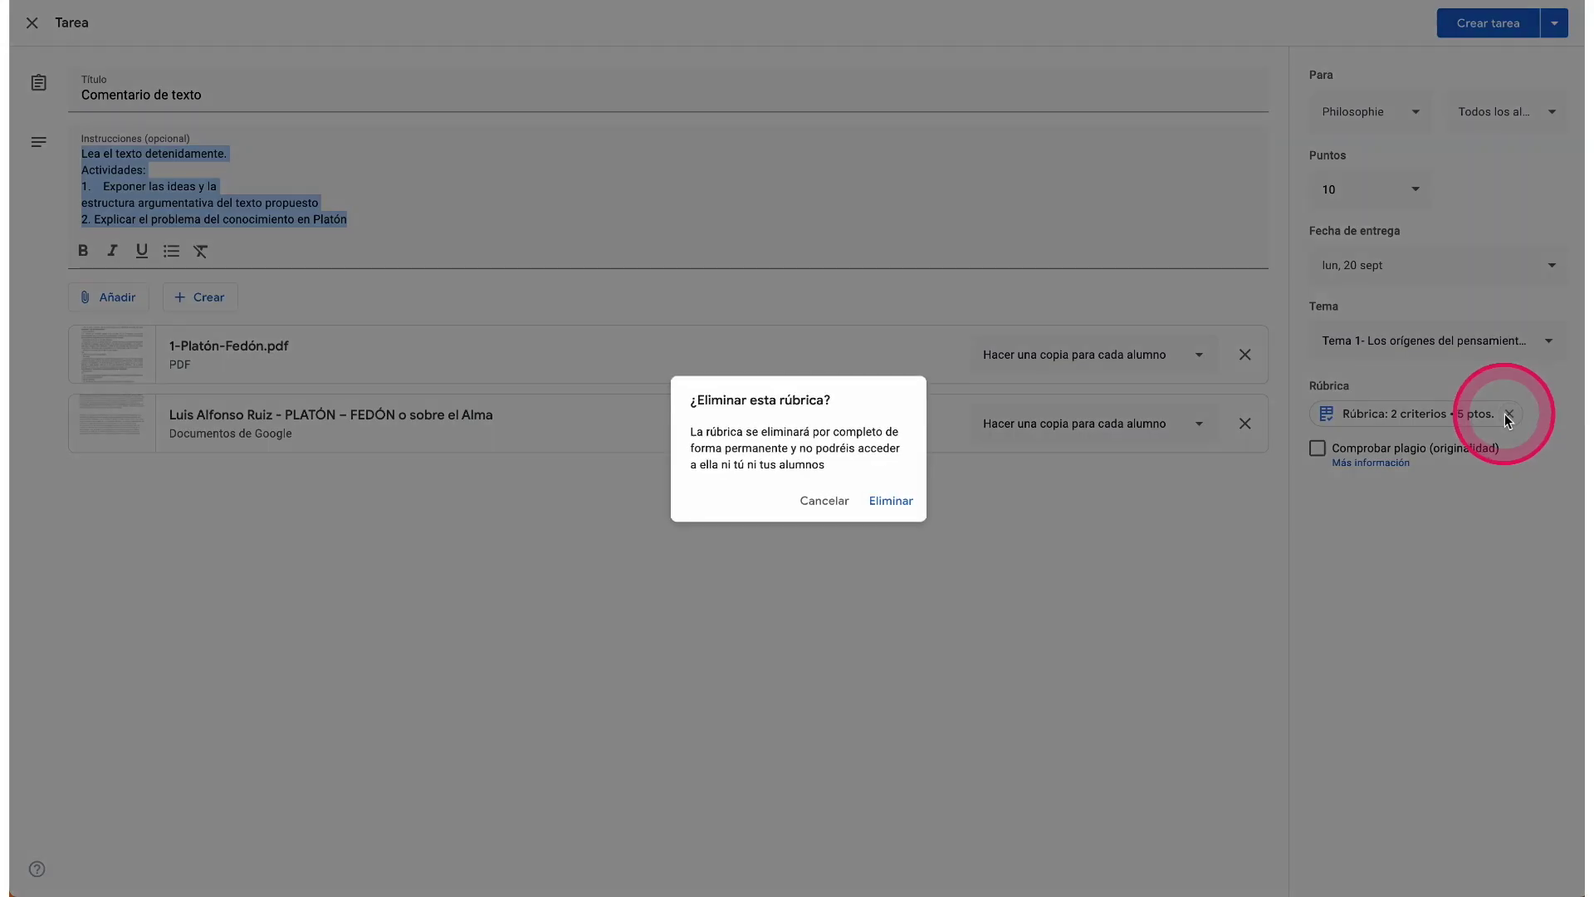
{"action": "left_click", "coordinate": [895, 500]}
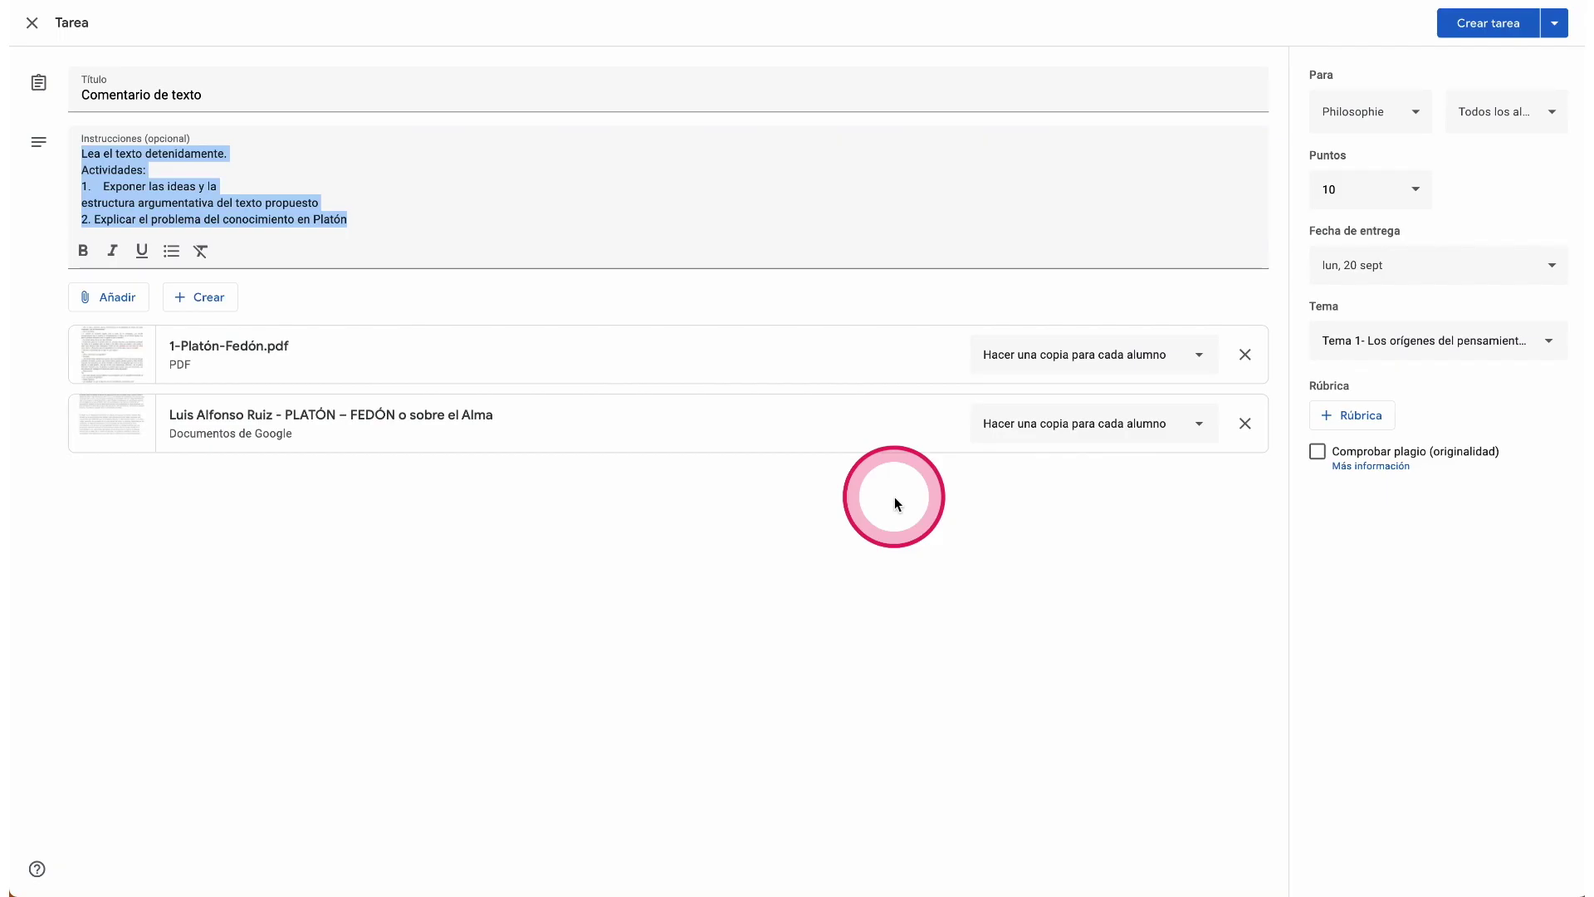
{"action": "left_click", "coordinate": [1350, 418]}
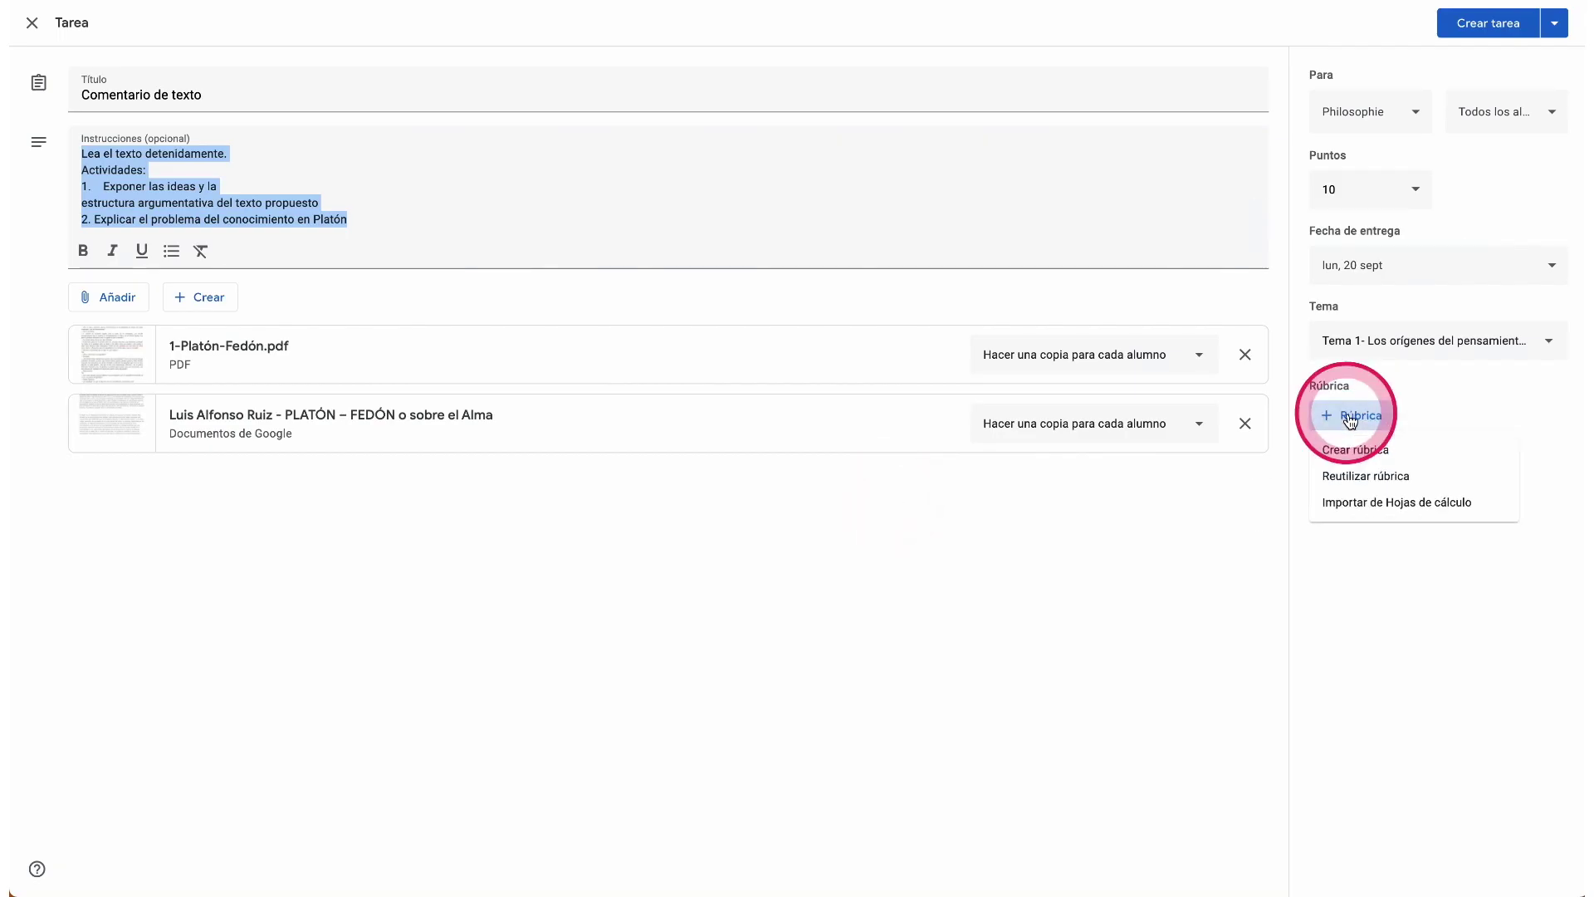
{"action": "left_click", "coordinate": [1371, 508]}
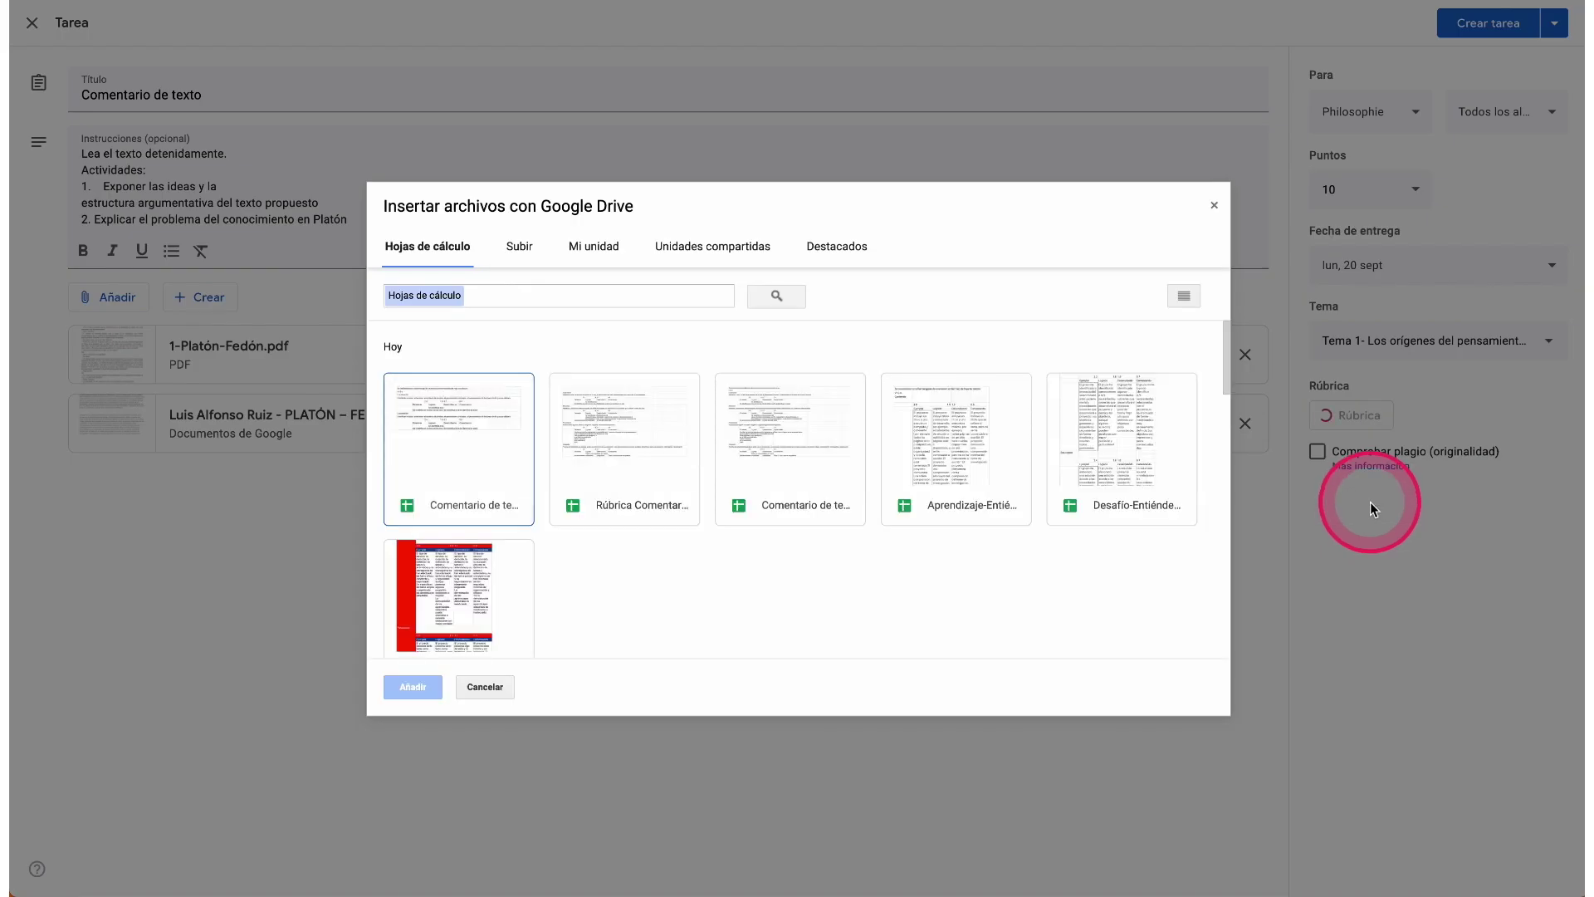
{"action": "left_click", "coordinate": [451, 412]}
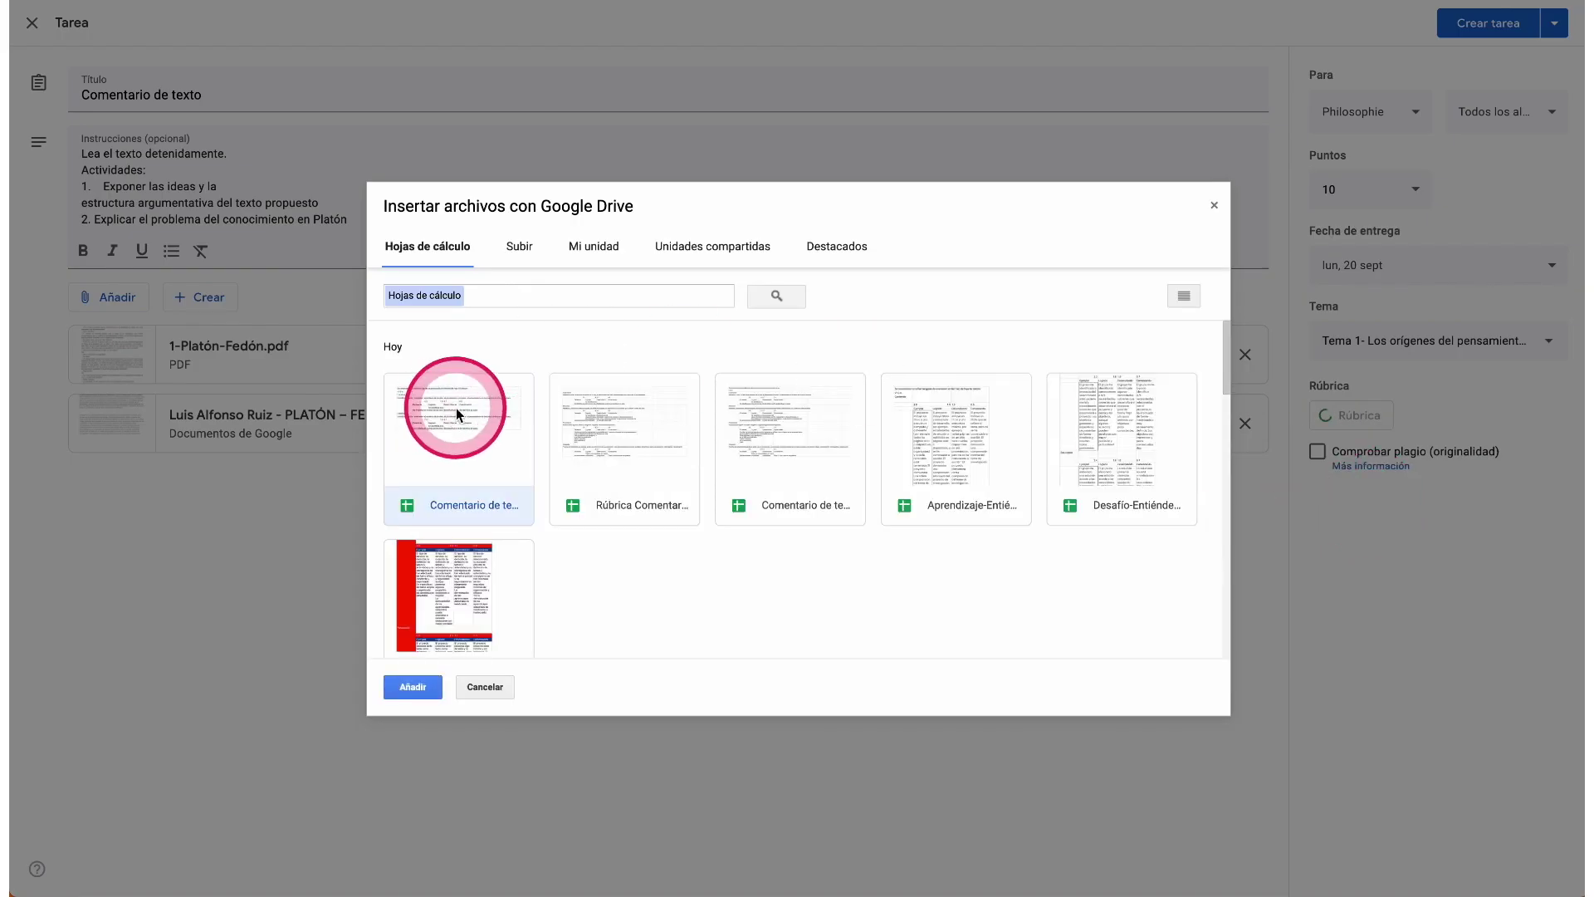
{"action": "left_click", "coordinate": [413, 686]}
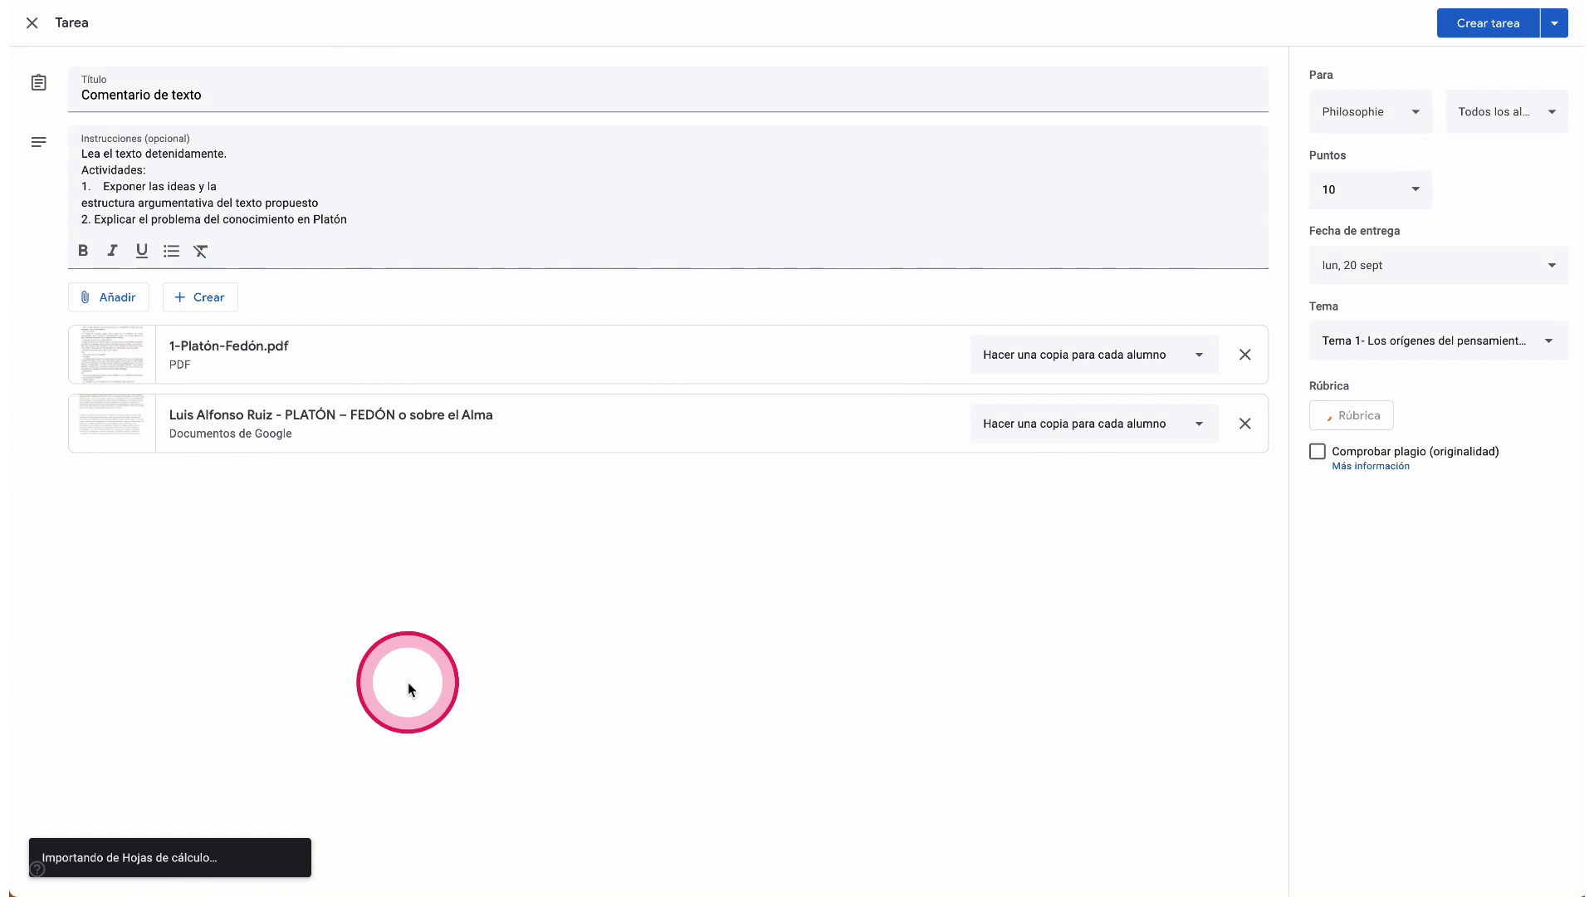
{"action": "left_click", "coordinate": [411, 681]}
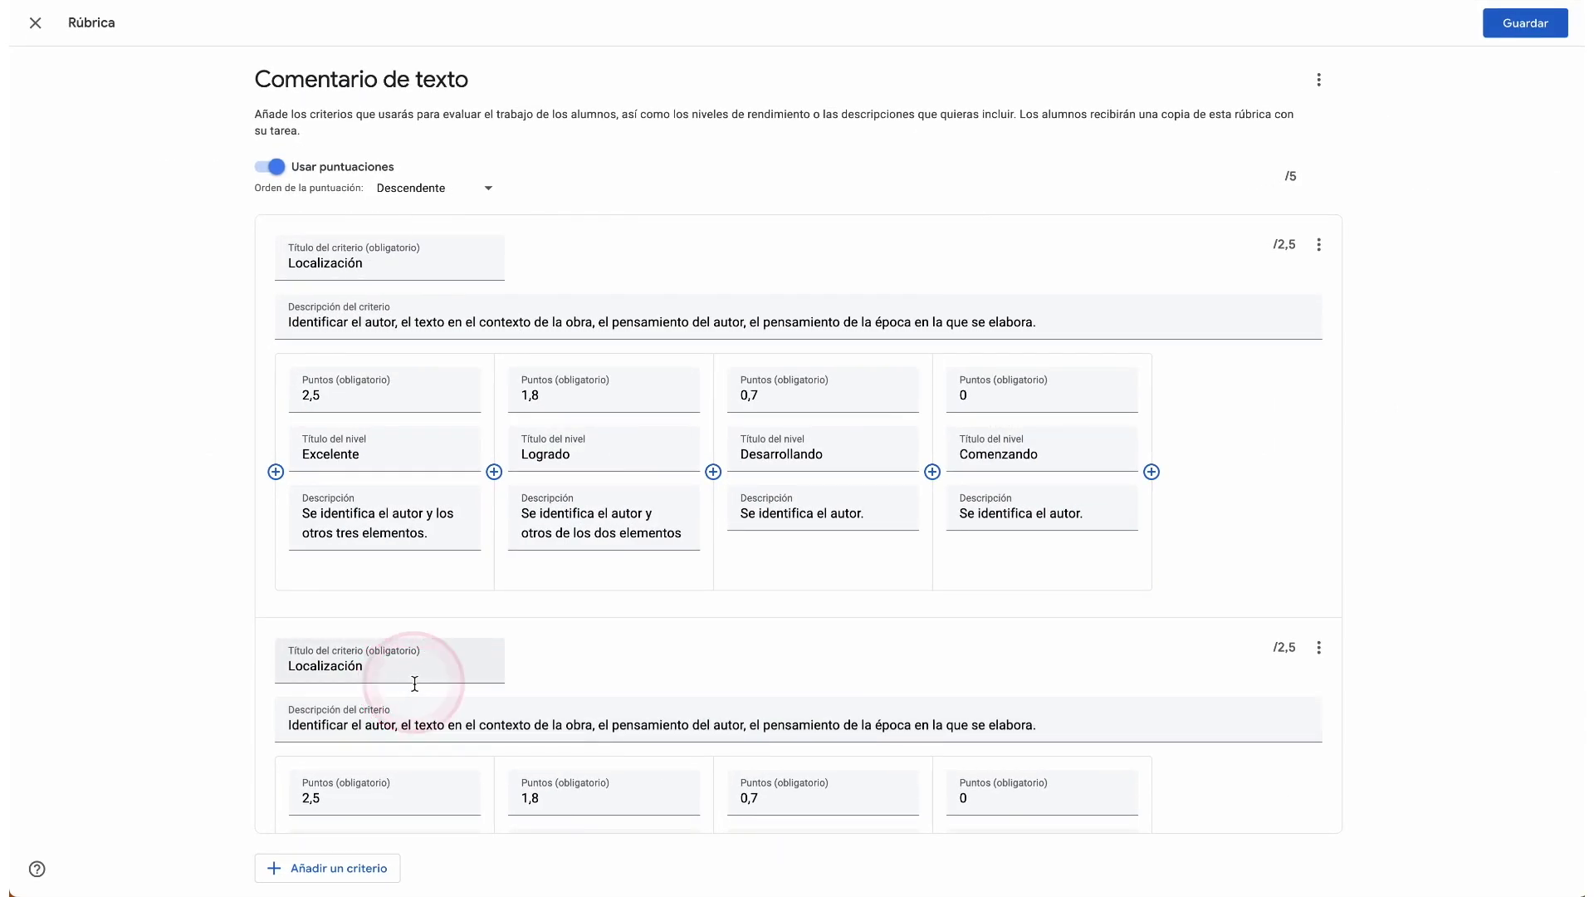
{"action": "left_click", "coordinate": [1221, 616]}
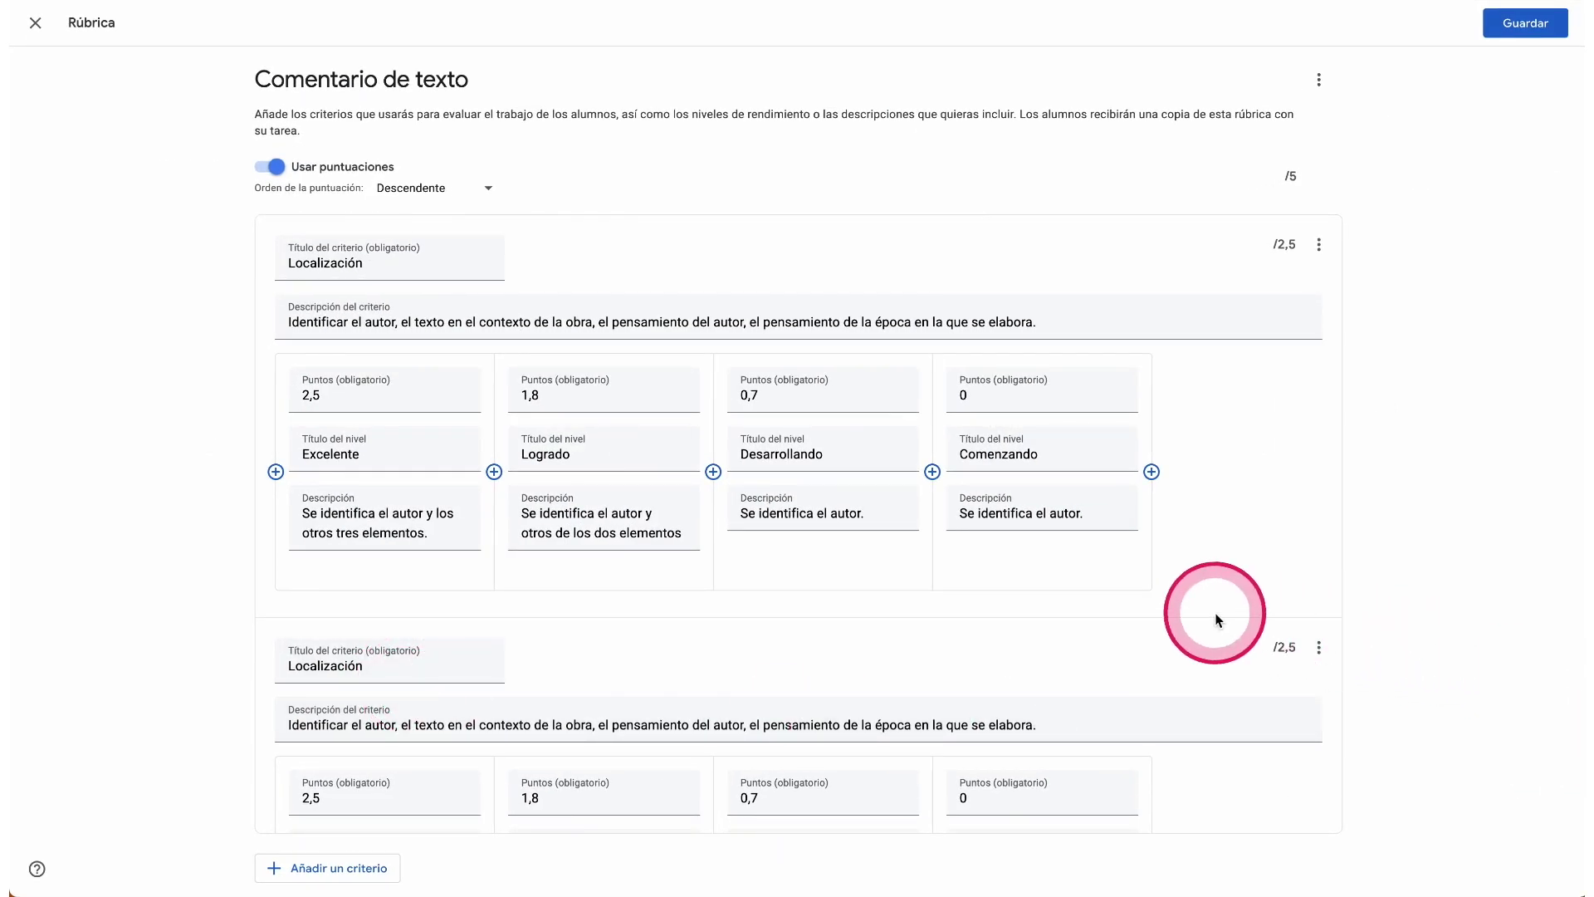
{"action": "scroll", "coordinate": [1217, 618], "scroll_direction": "down", "scroll_amount": 2}
{"action": "scroll", "coordinate": [1217, 619], "scroll_direction": "up", "scroll_amount": 2}
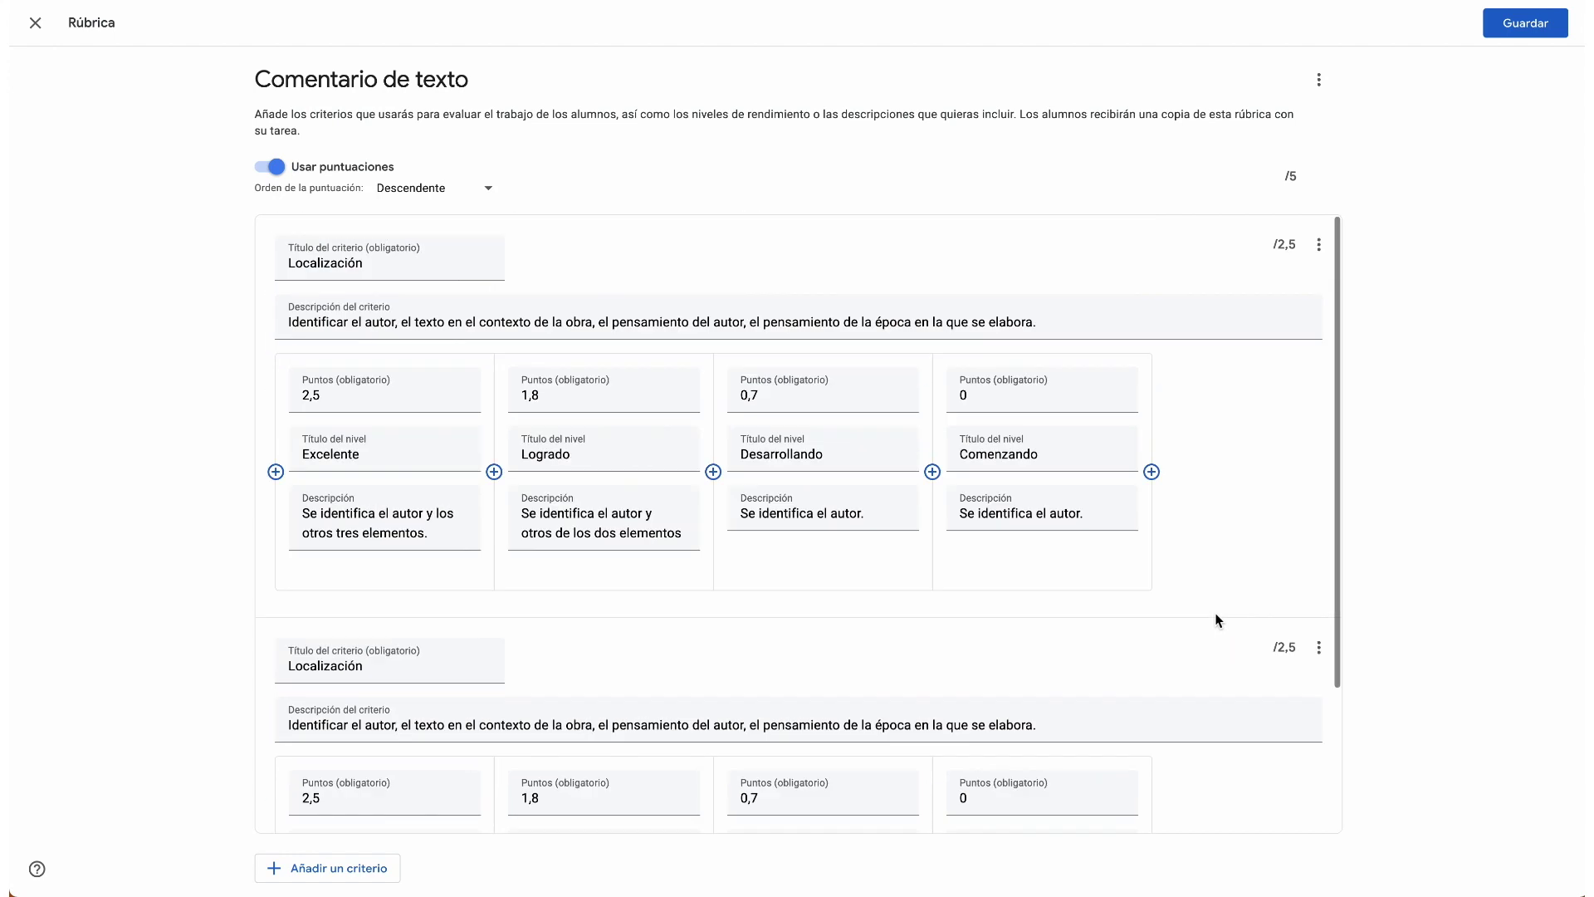
{"action": "left_click", "coordinate": [1218, 574]}
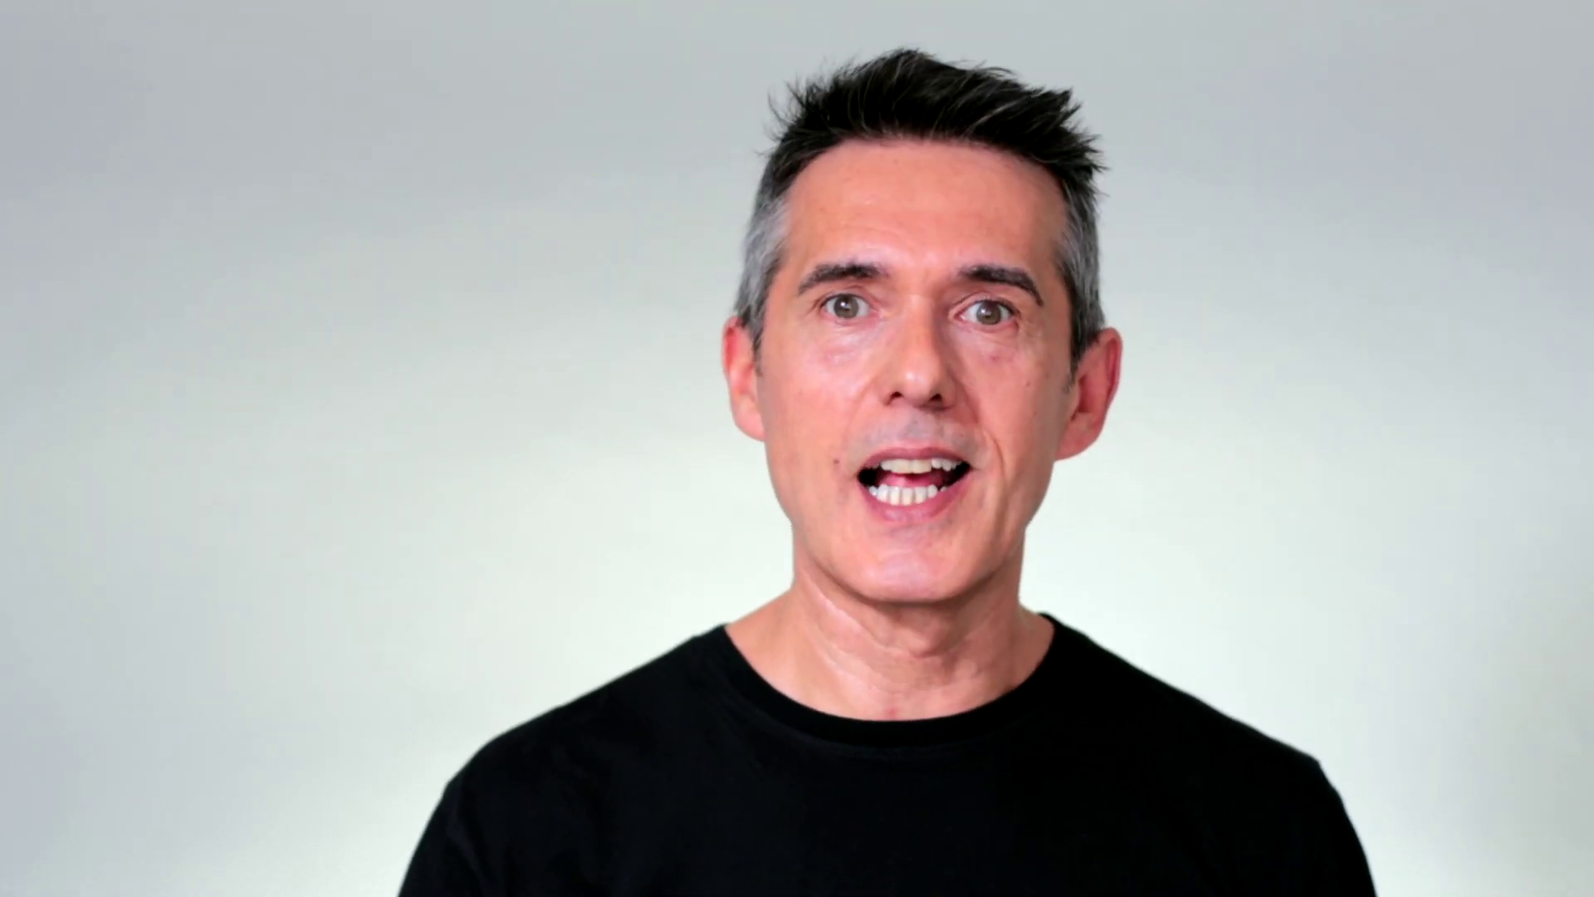
- Switch to Google Drive and open the "Rúbricas exportadas" folder inside Clases > Classroom
{"action": "left_click", "coordinate": [355, 591]}
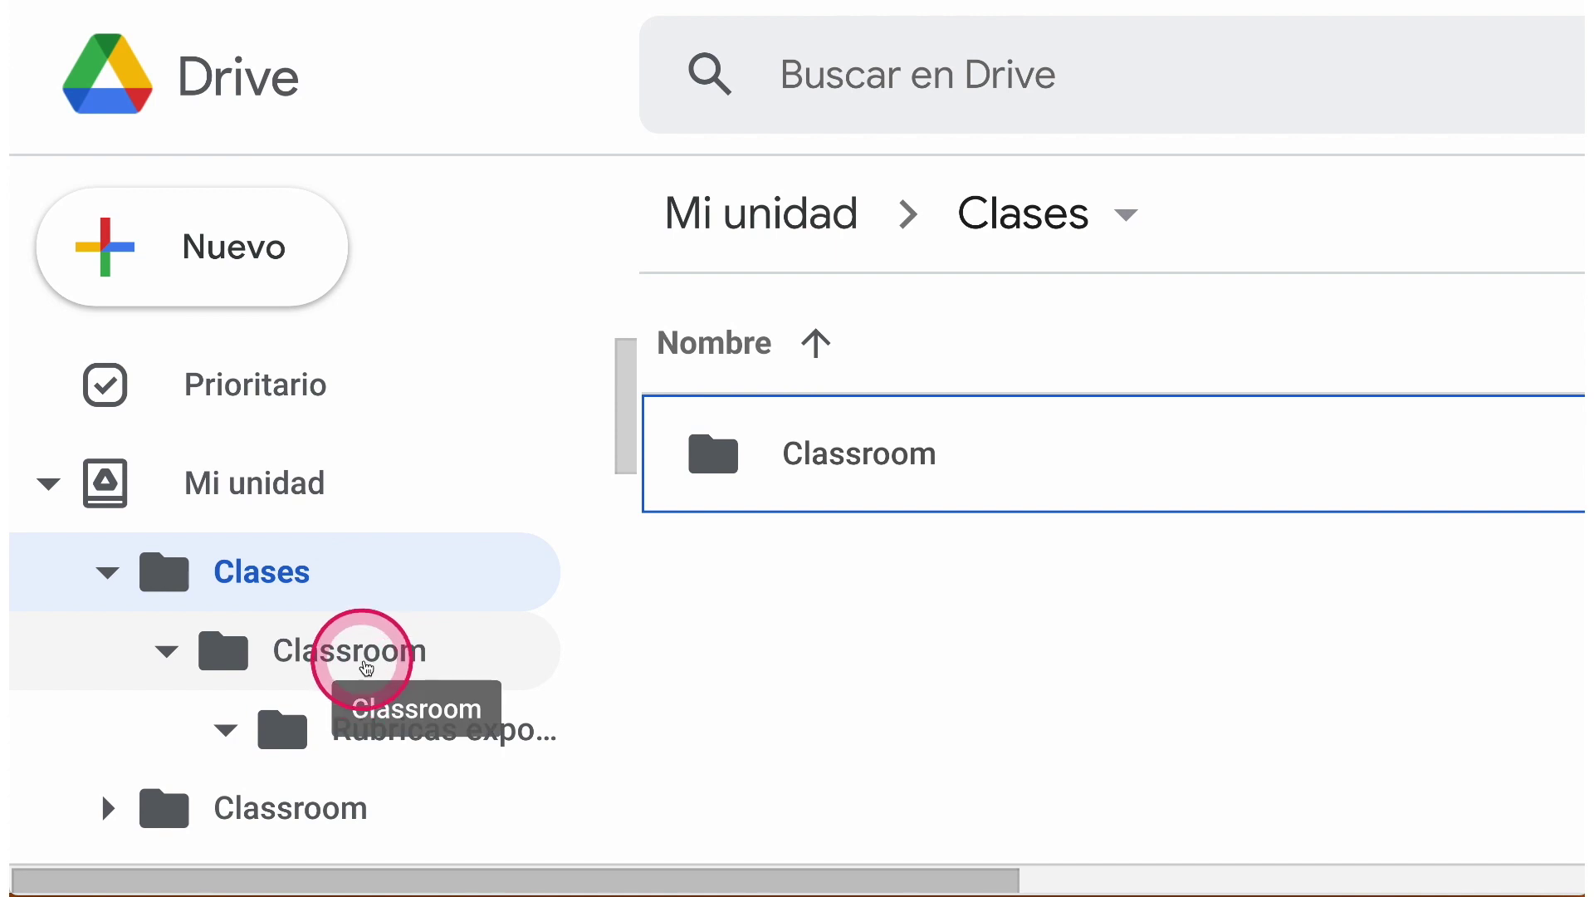
{"action": "left_click", "coordinate": [697, 462]}
{"action": "left_click", "coordinate": [697, 461]}
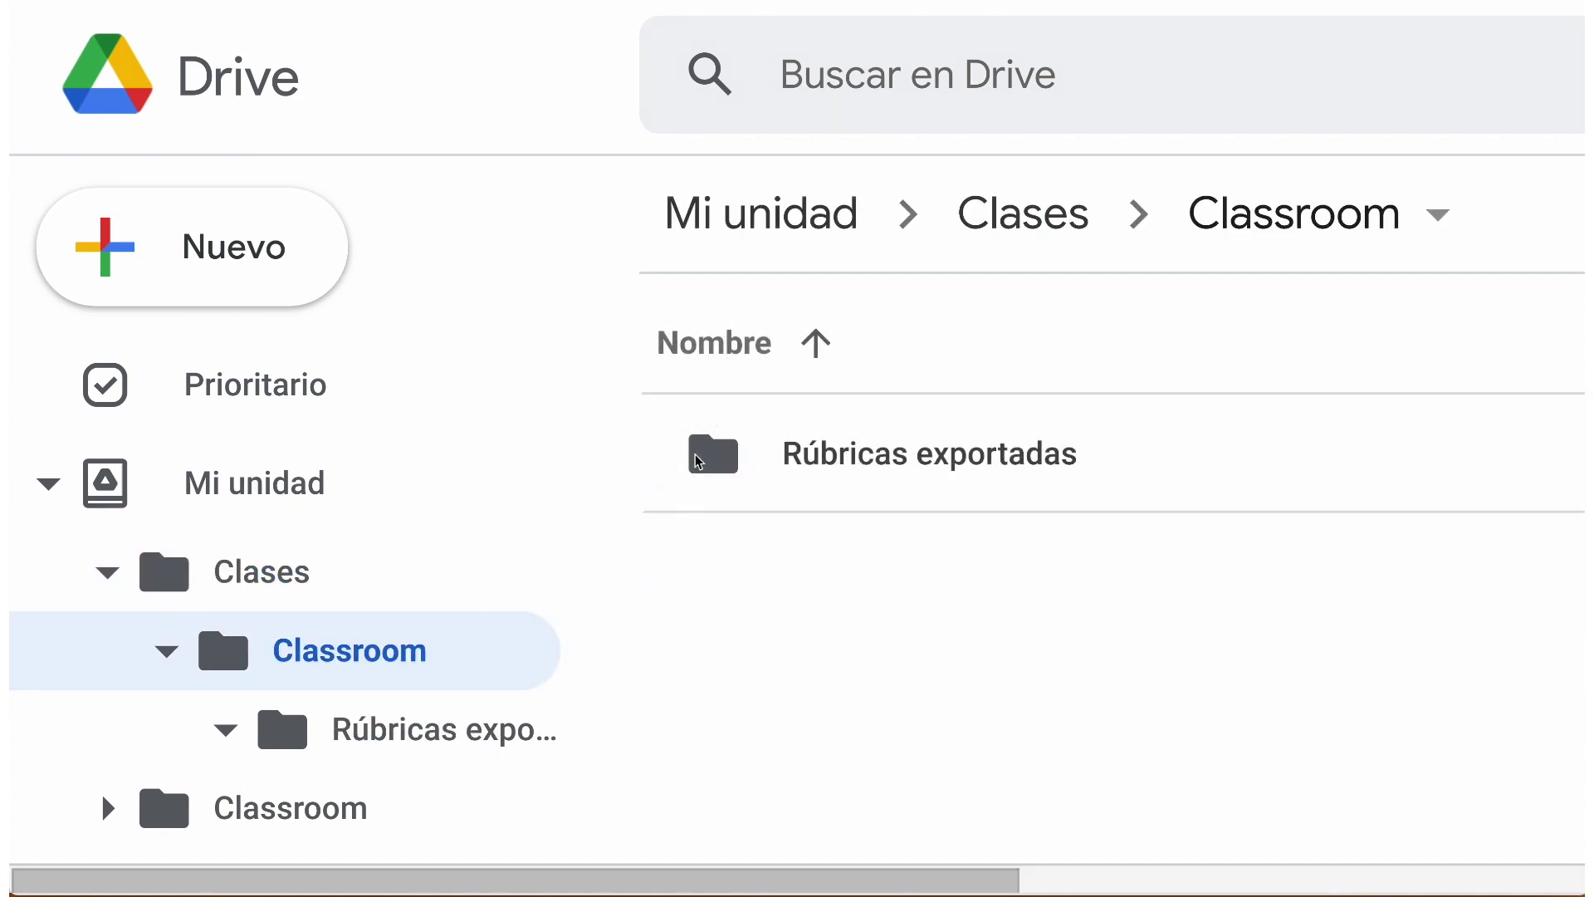
{"action": "double_click", "coordinate": [793, 469]}
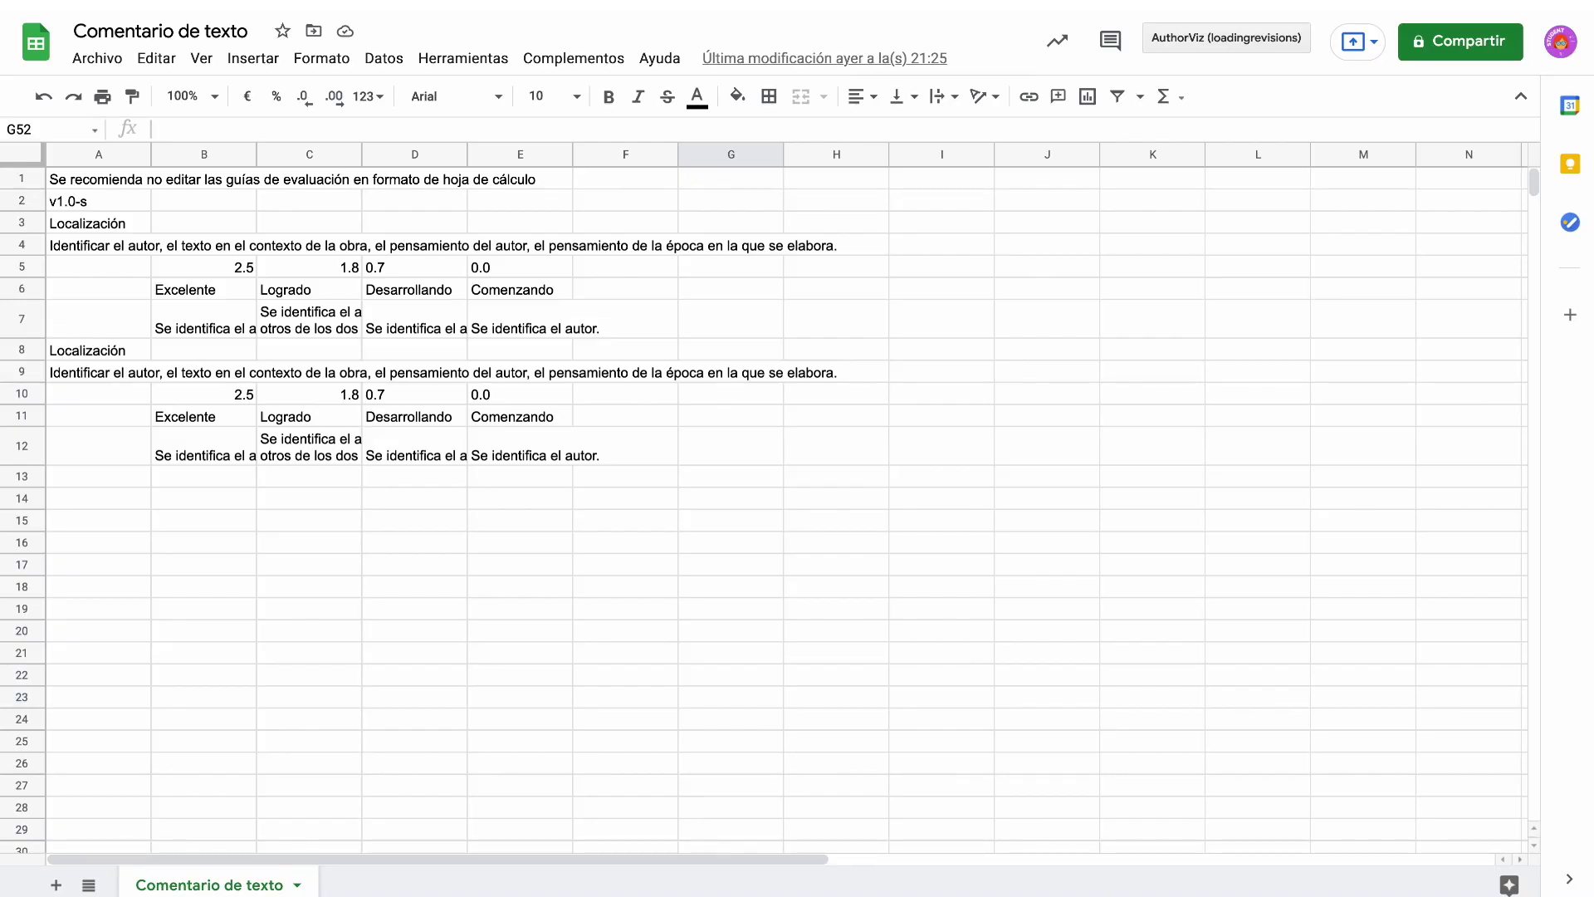
- Examine how the first criterion is laid out: its title, description, scores, level titles and level descriptions in rows 3 to 7
{"action": "left_click", "coordinate": [86, 229]}
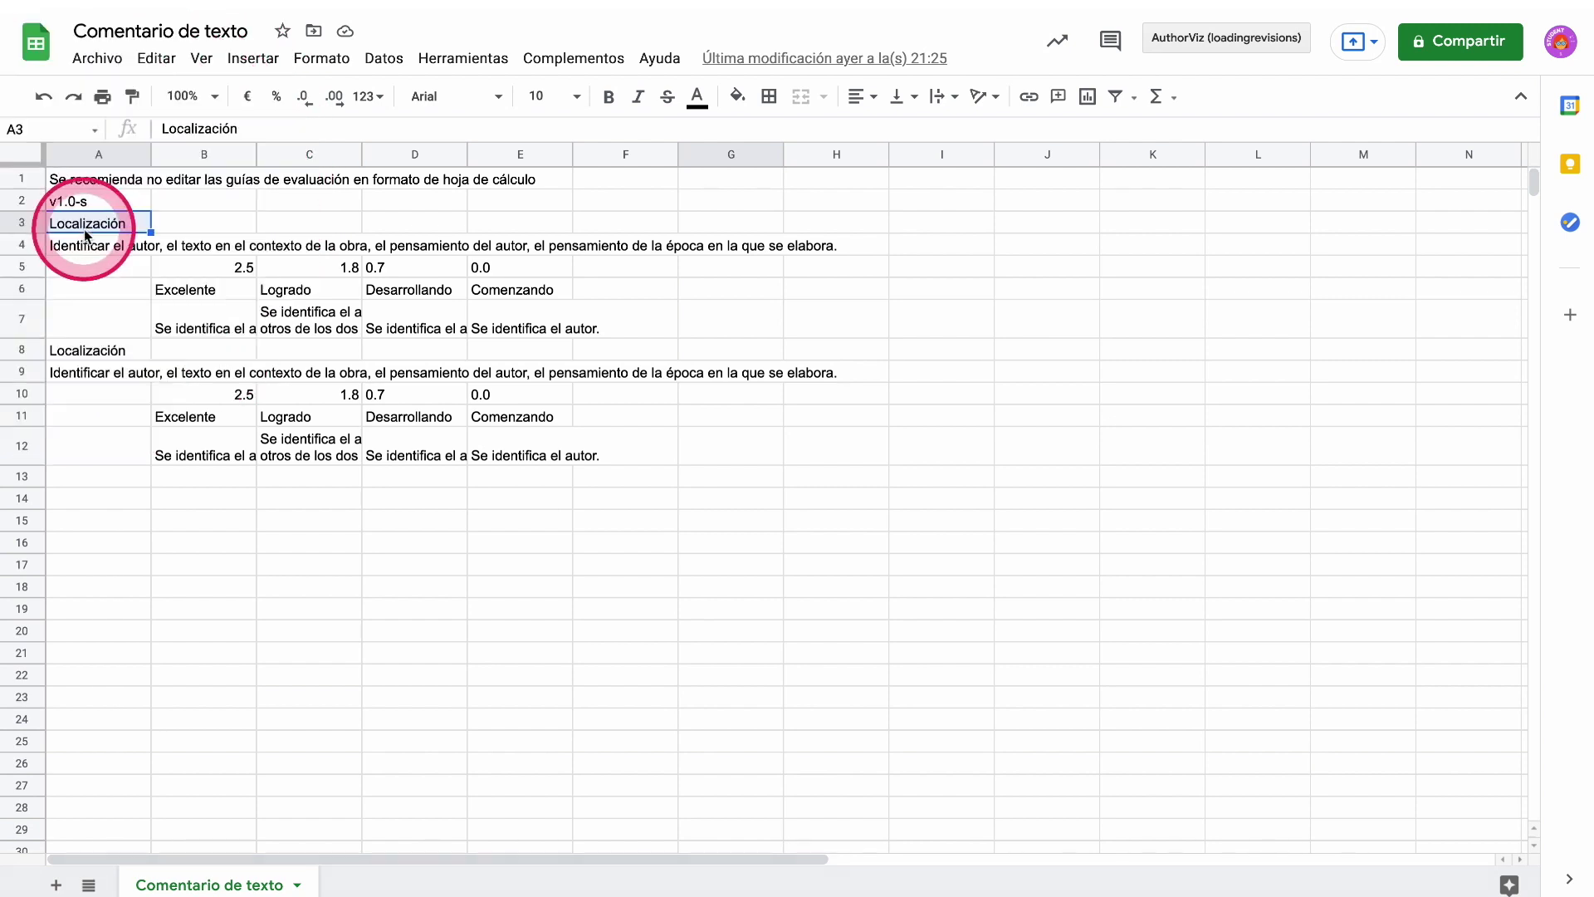
{"action": "left_click", "coordinate": [71, 255]}
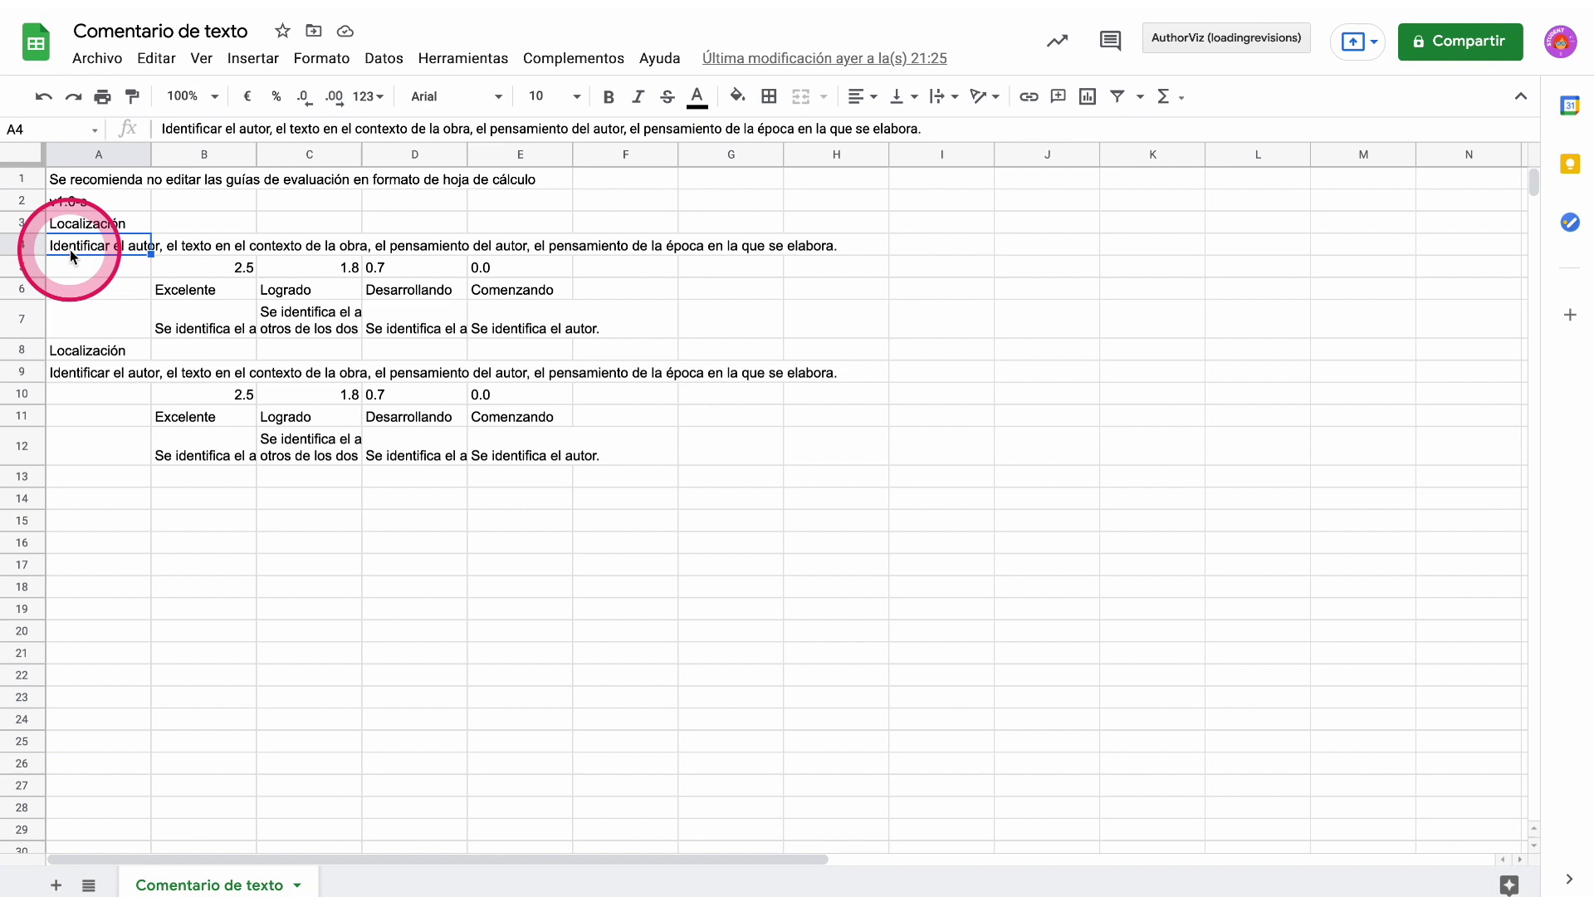
{"action": "left_click", "coordinate": [213, 267]}
{"action": "left_click", "coordinate": [323, 267]}
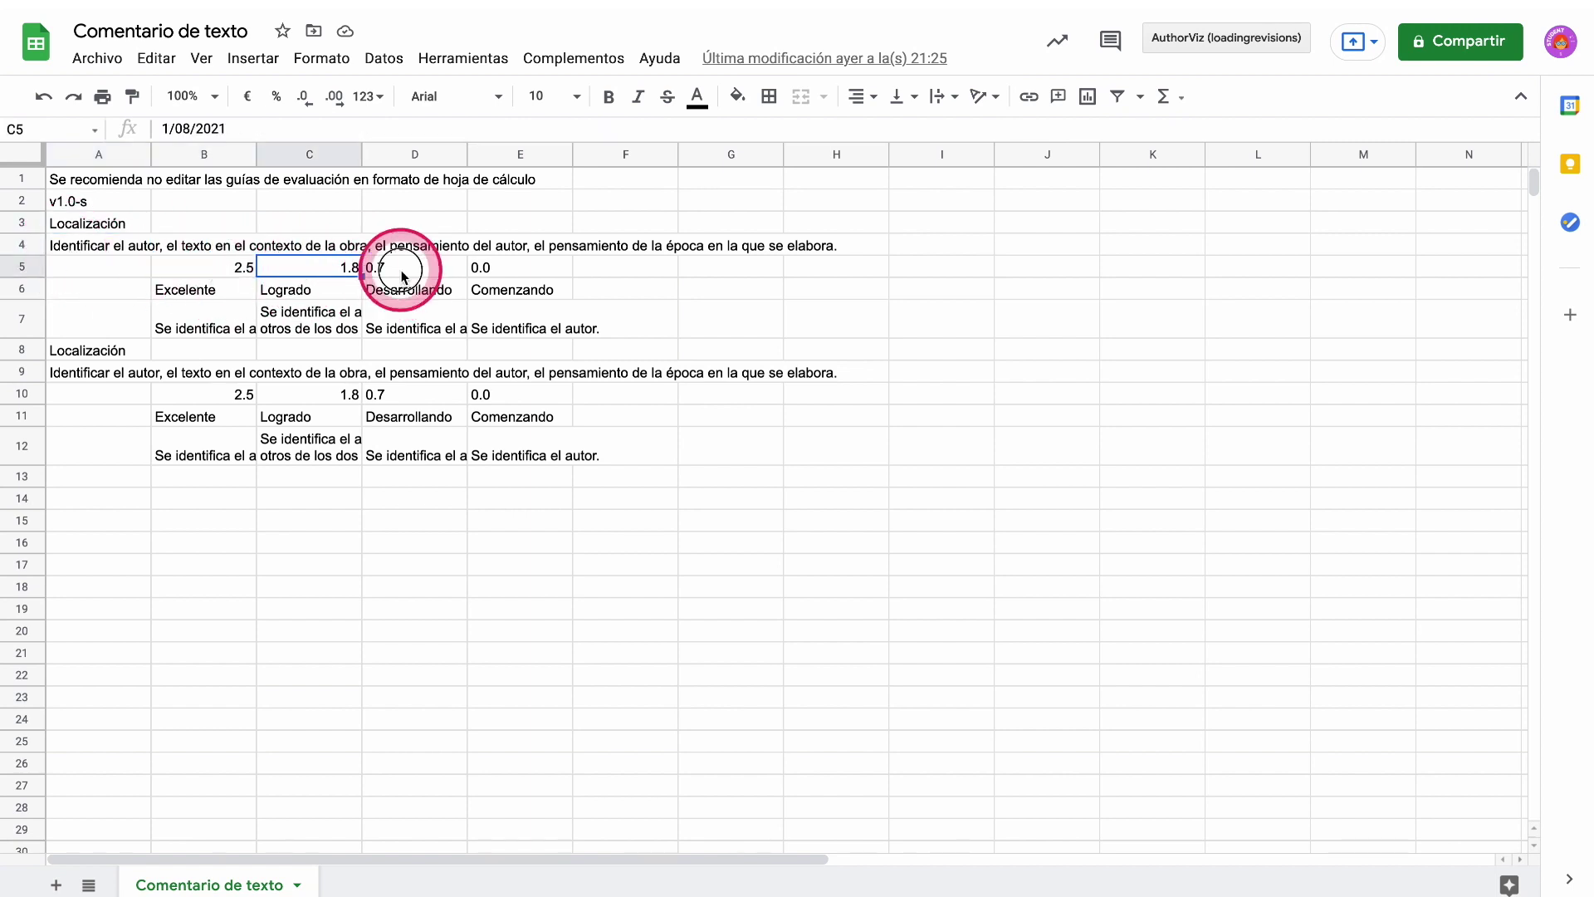
{"action": "left_click", "coordinate": [512, 273]}
{"action": "left_click", "coordinate": [181, 288]}
{"action": "left_click", "coordinate": [525, 295]}
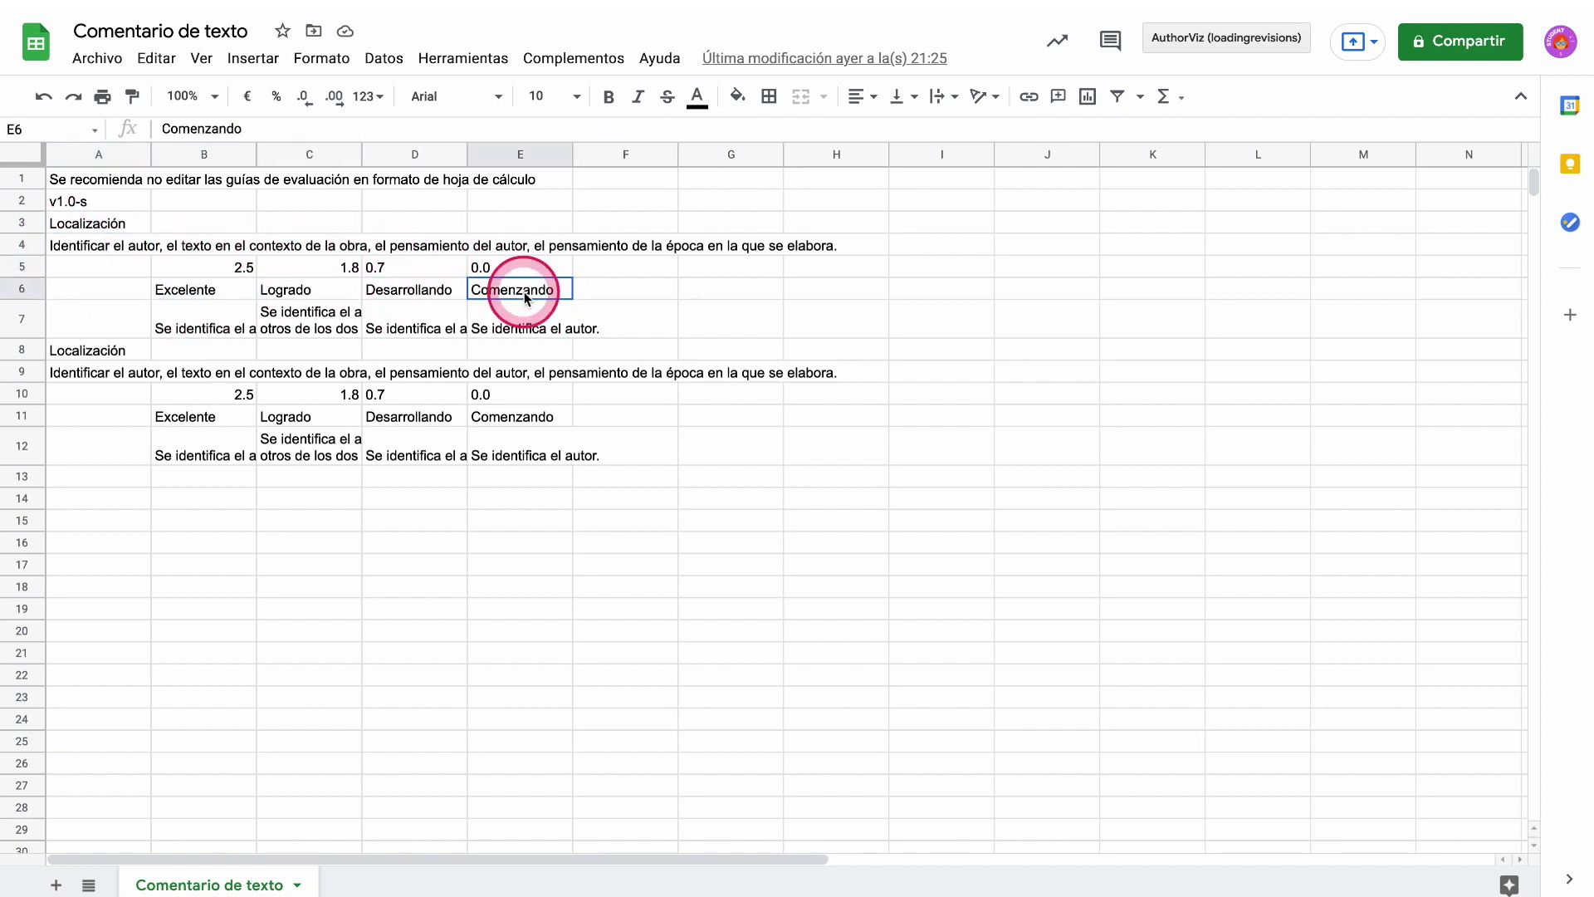
{"action": "left_click", "coordinate": [178, 309]}
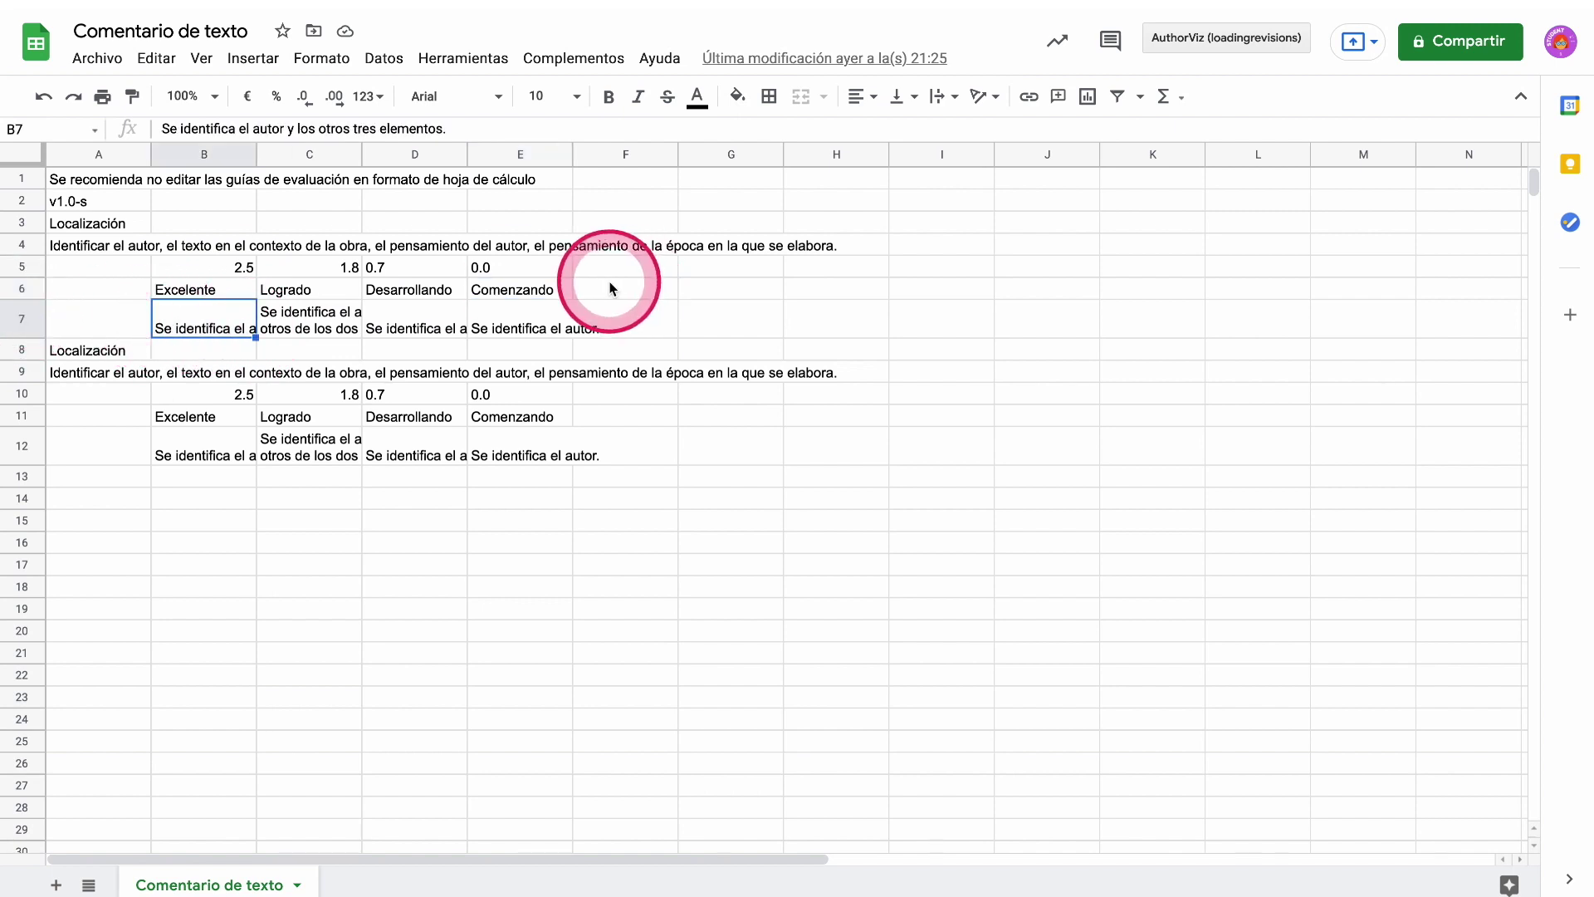
- Set A8 to "Estructura" and A9 to "Identificar y exponer las ideas principales, las ideas secundarias, los argumentos y los ejemplos que justifican el tema del texto."
{"action": "left_click", "coordinate": [132, 352]}
{"action": "double_click", "coordinate": [132, 352]}
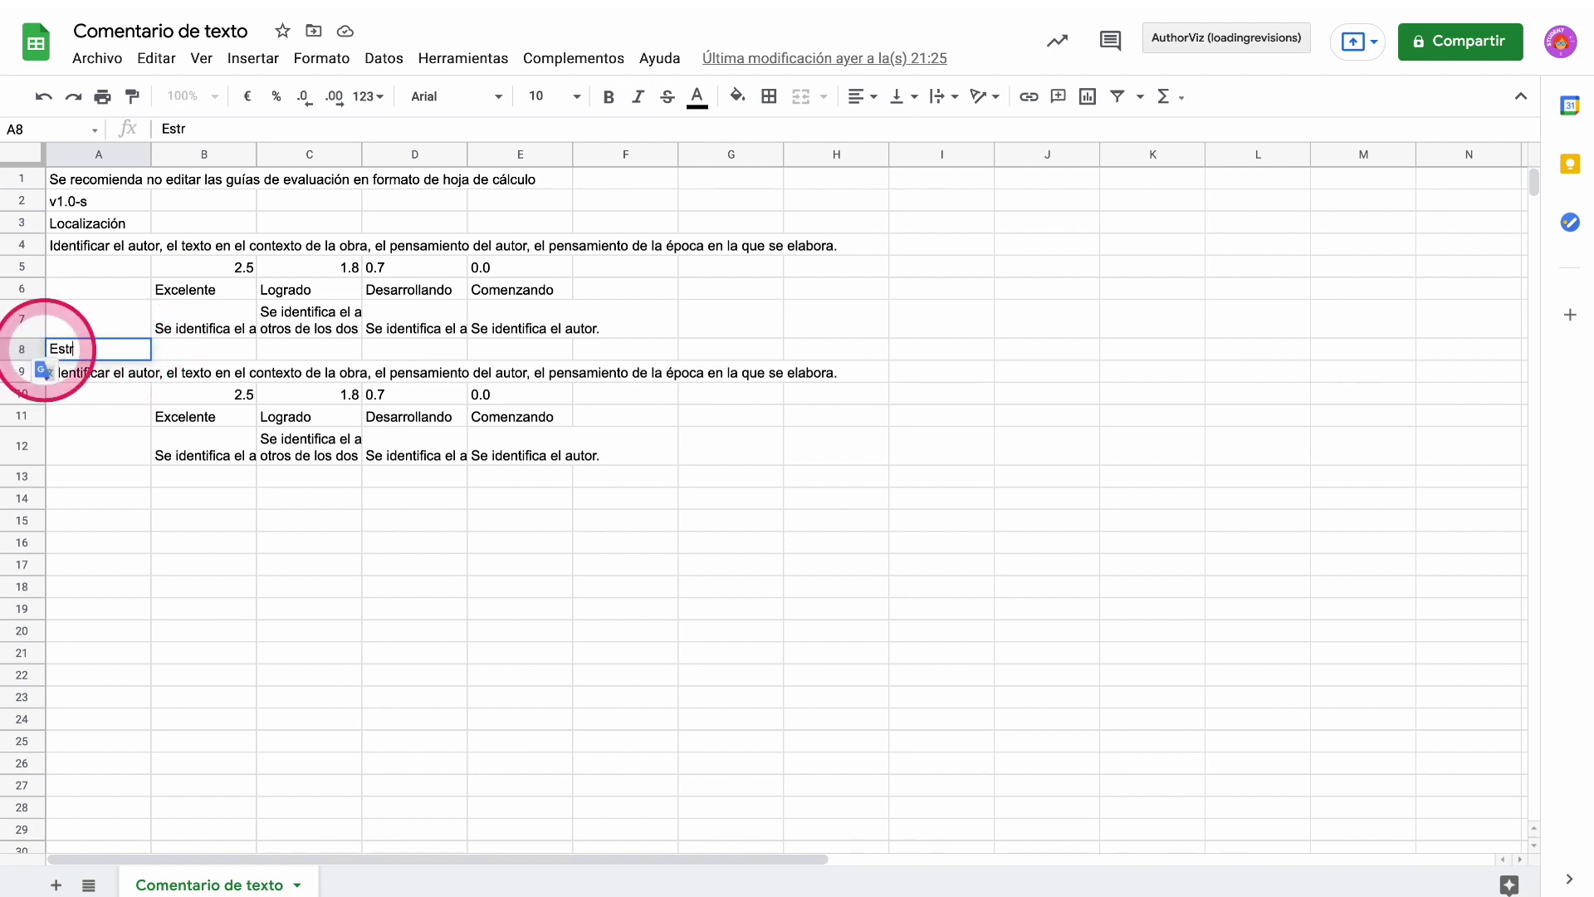
{"action": "triple_click", "coordinate": [58, 374]}
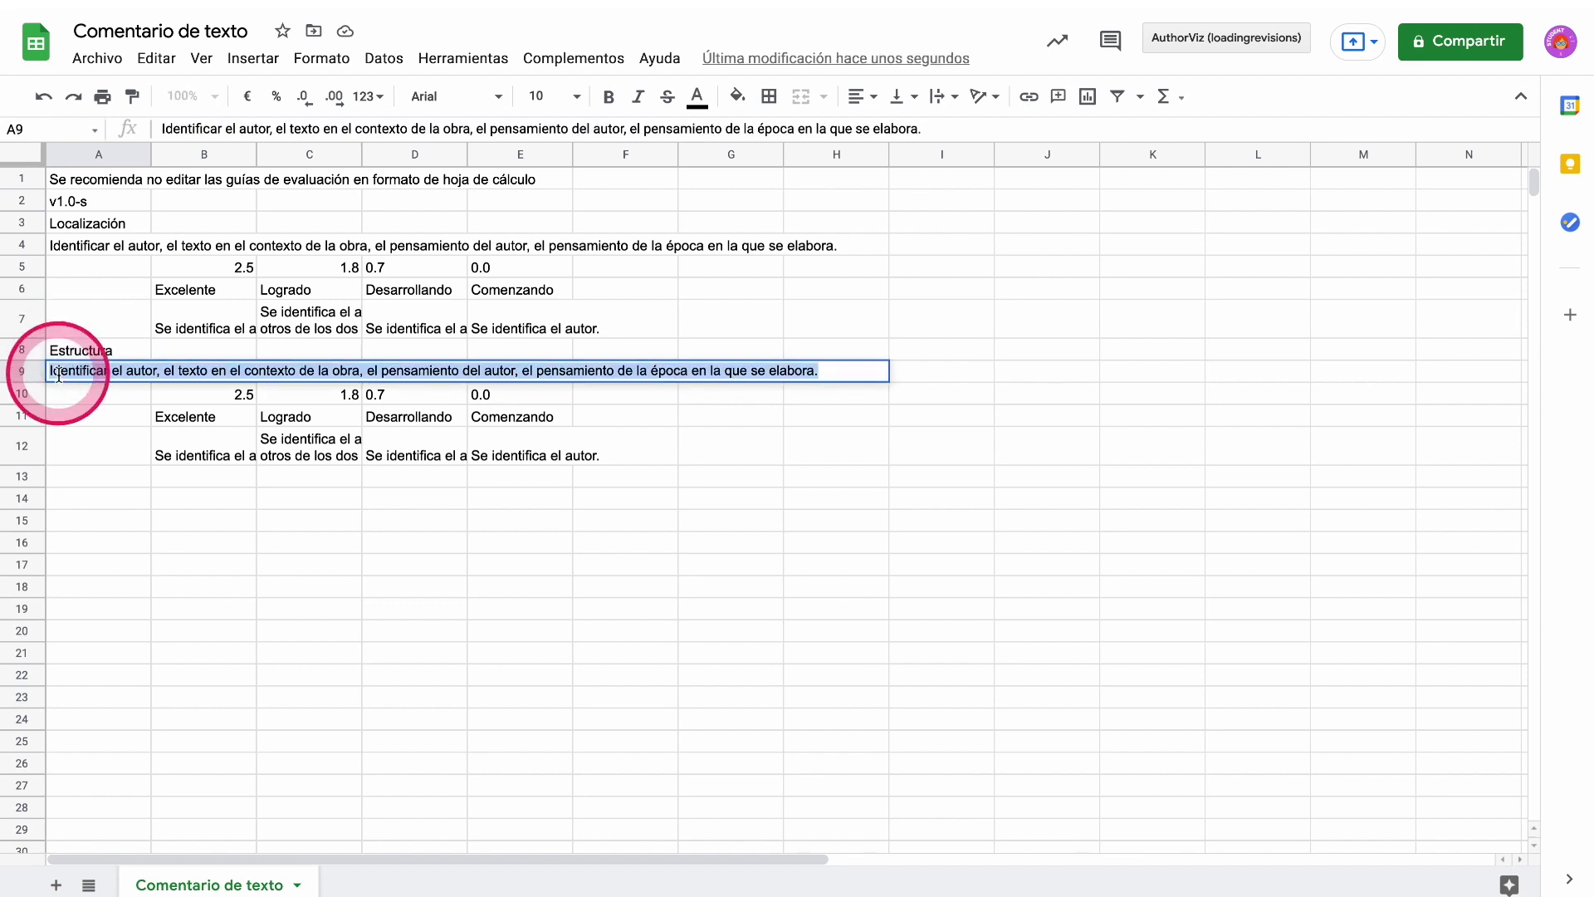
{"action": "type", "text": "Identificar y exponer las ideas principales, las ideas secundarias, los argumentos y los ejemplos que justifican el tema del texto."}
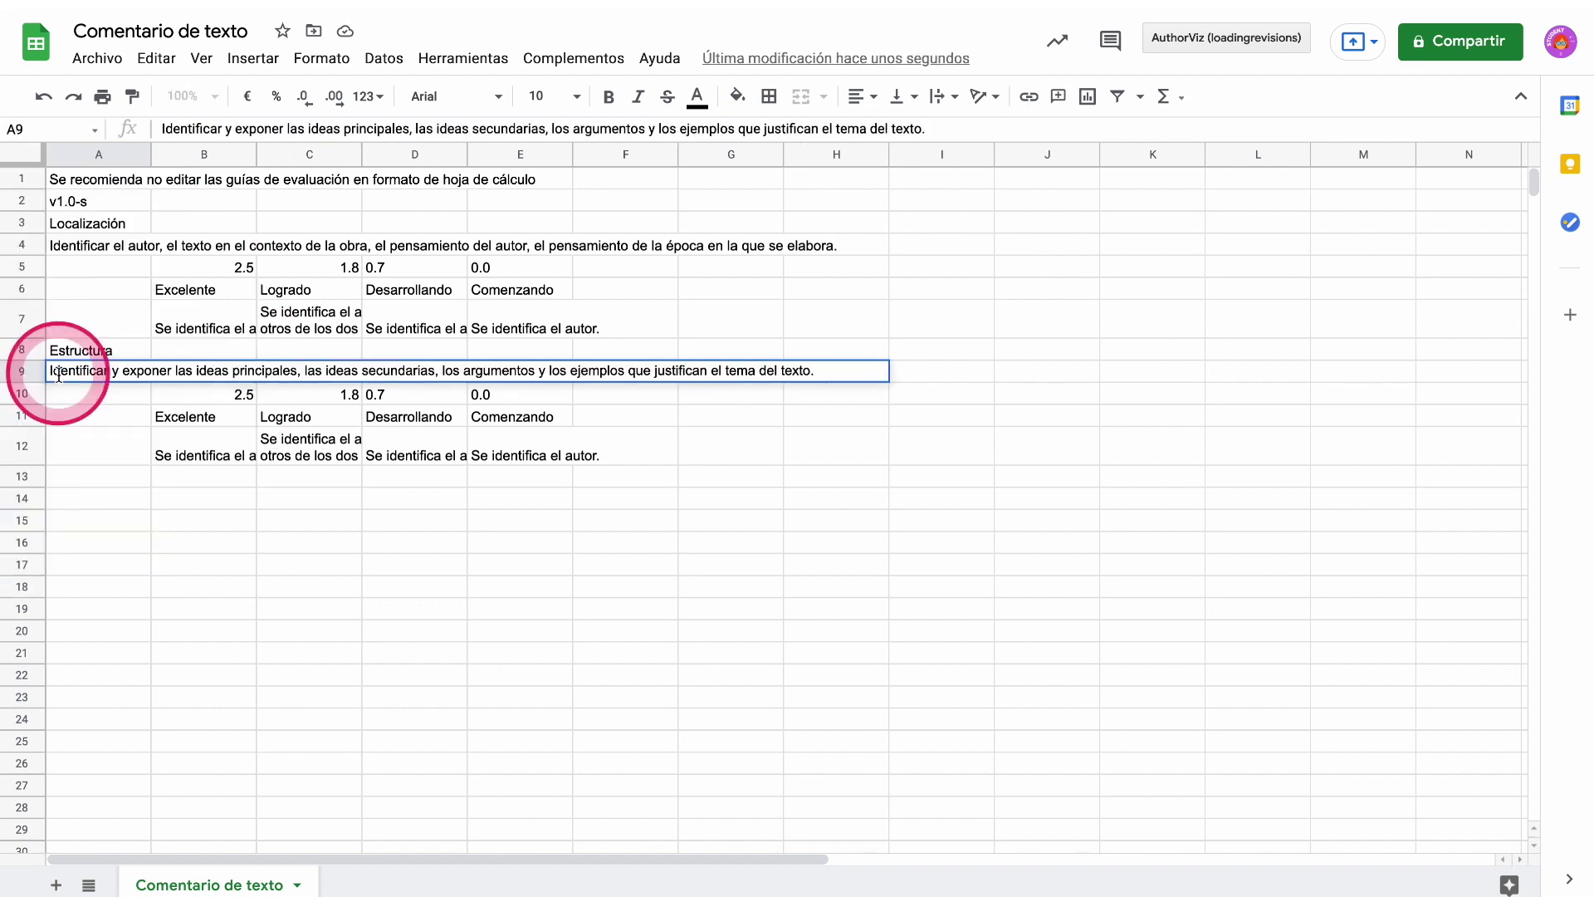
{"action": "key", "text": "Return"}
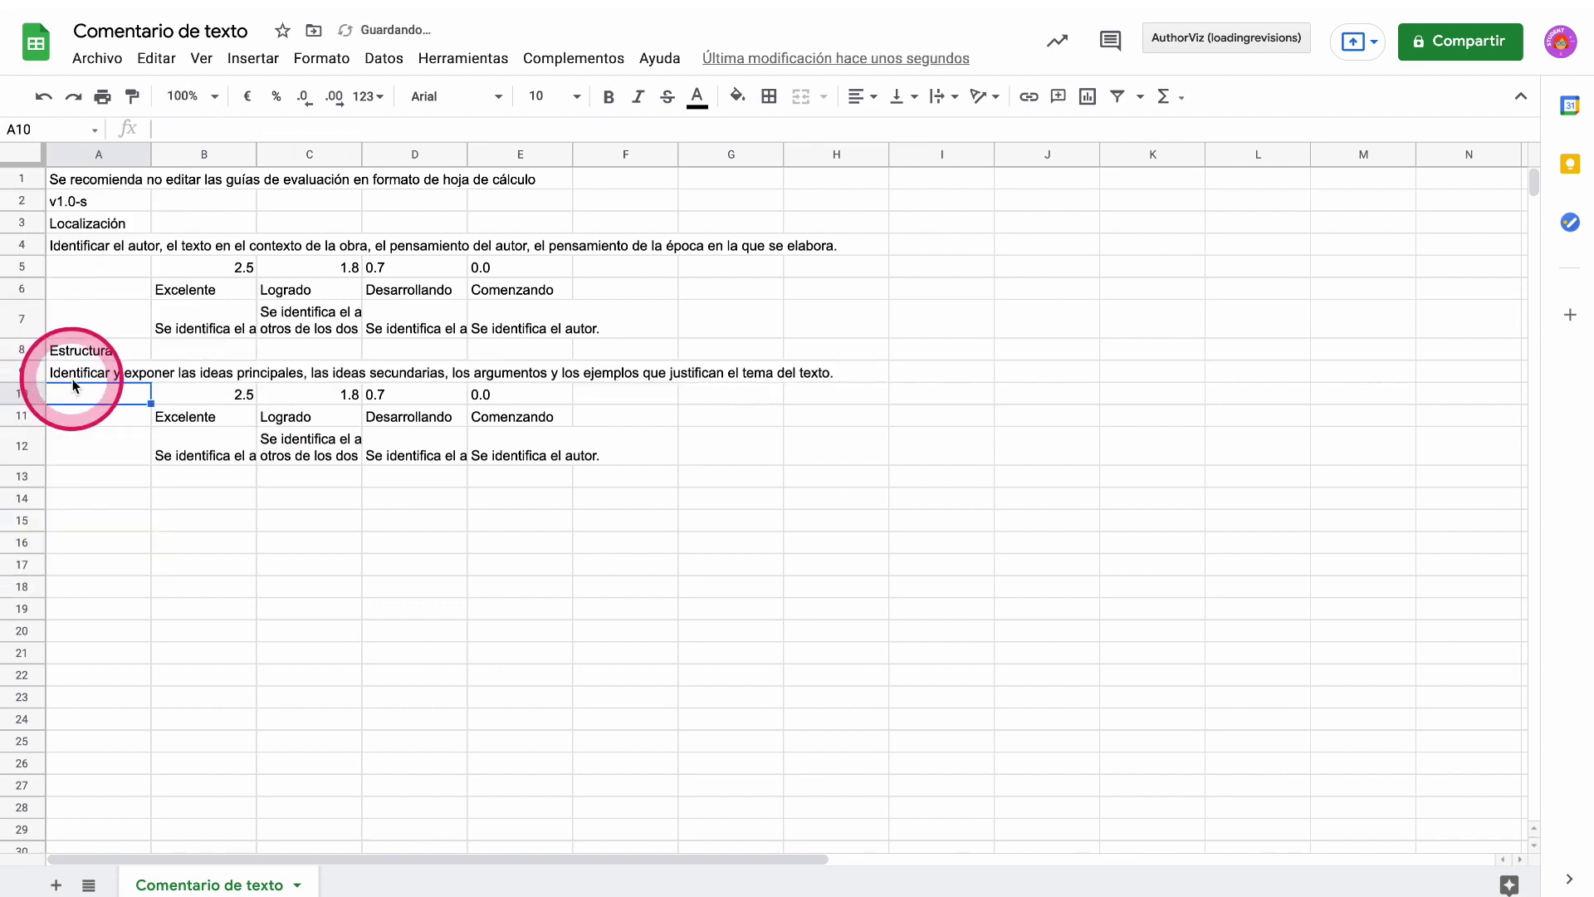
- Paste the four level descriptions about main ideas, secondary ideas, arguments and examples into B12:E12 of the Estructura criterion
{"action": "left_click", "coordinate": [176, 459]}
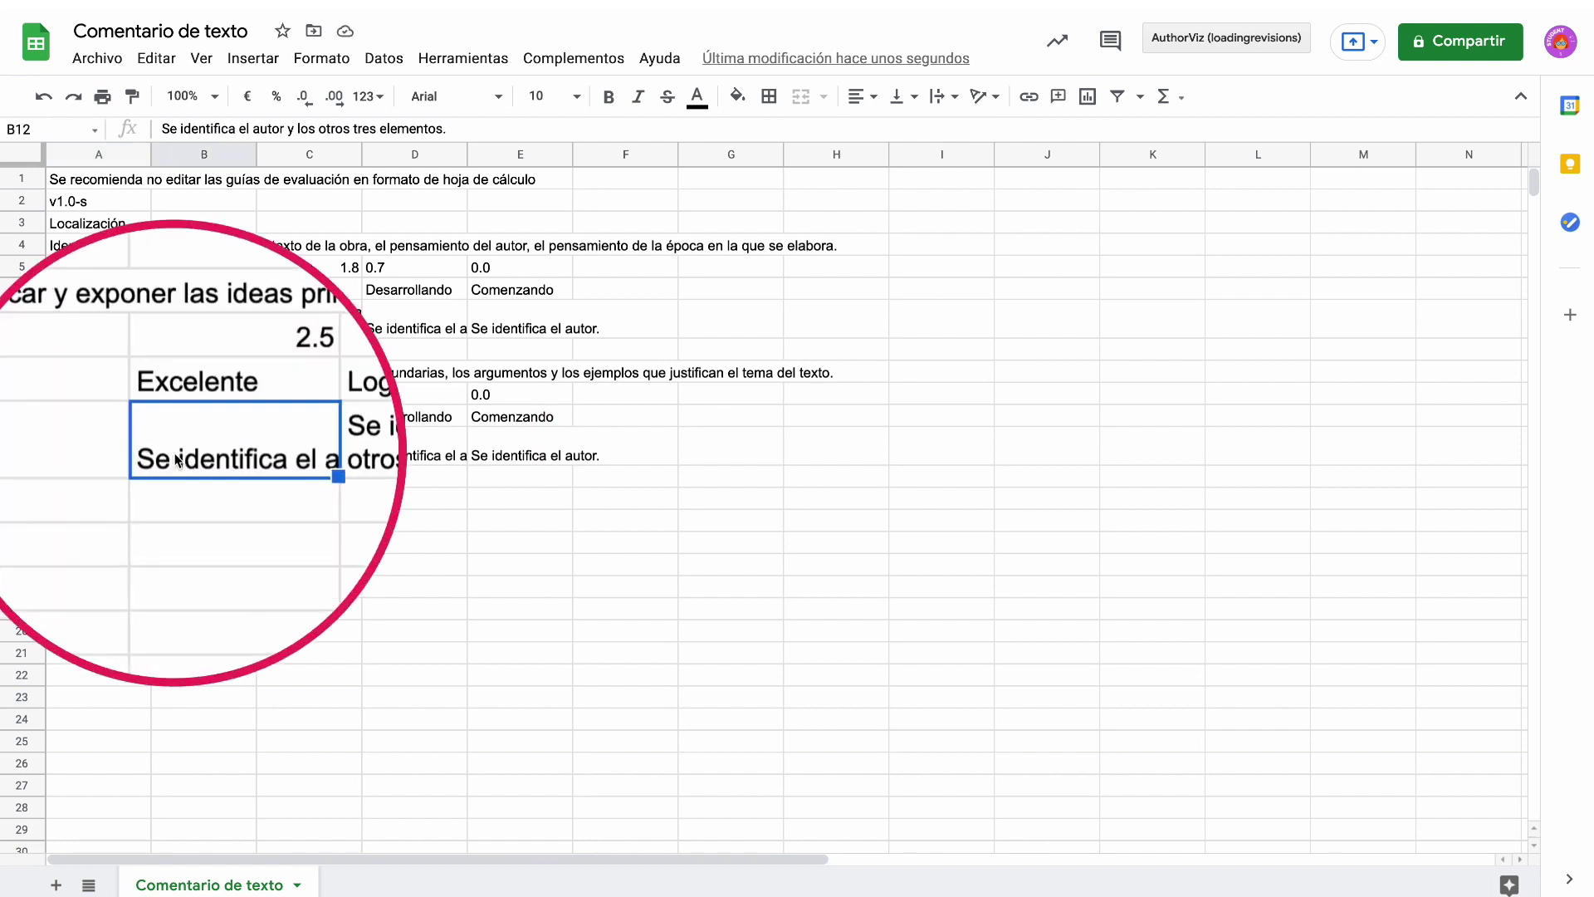
{"action": "key", "text": "ctrl+v"}
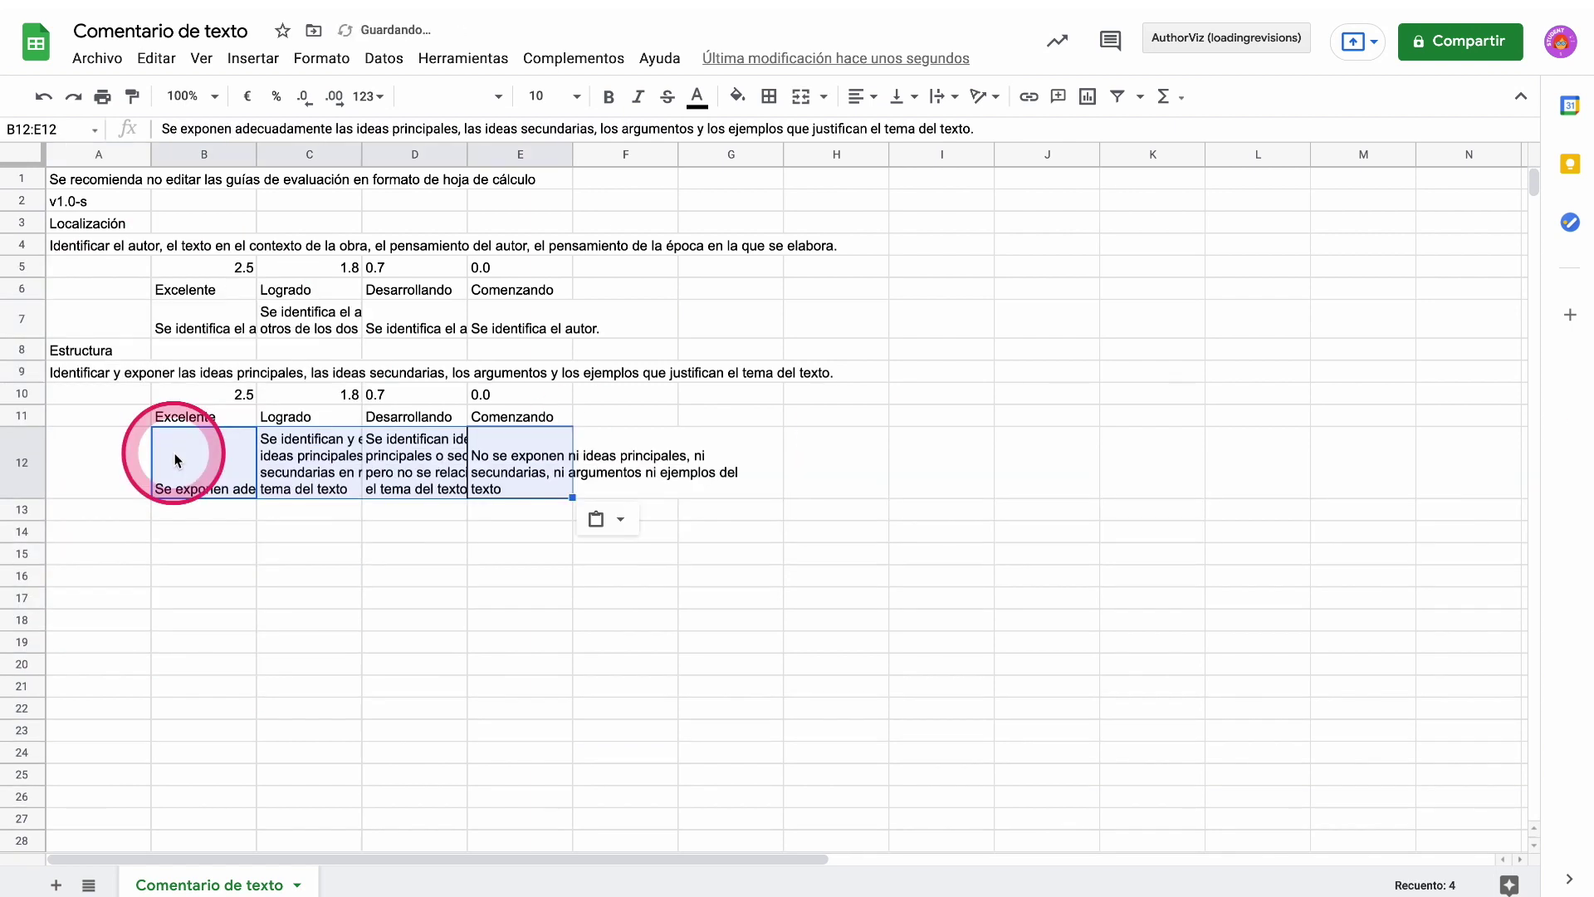
{"action": "left_click", "coordinate": [599, 556]}
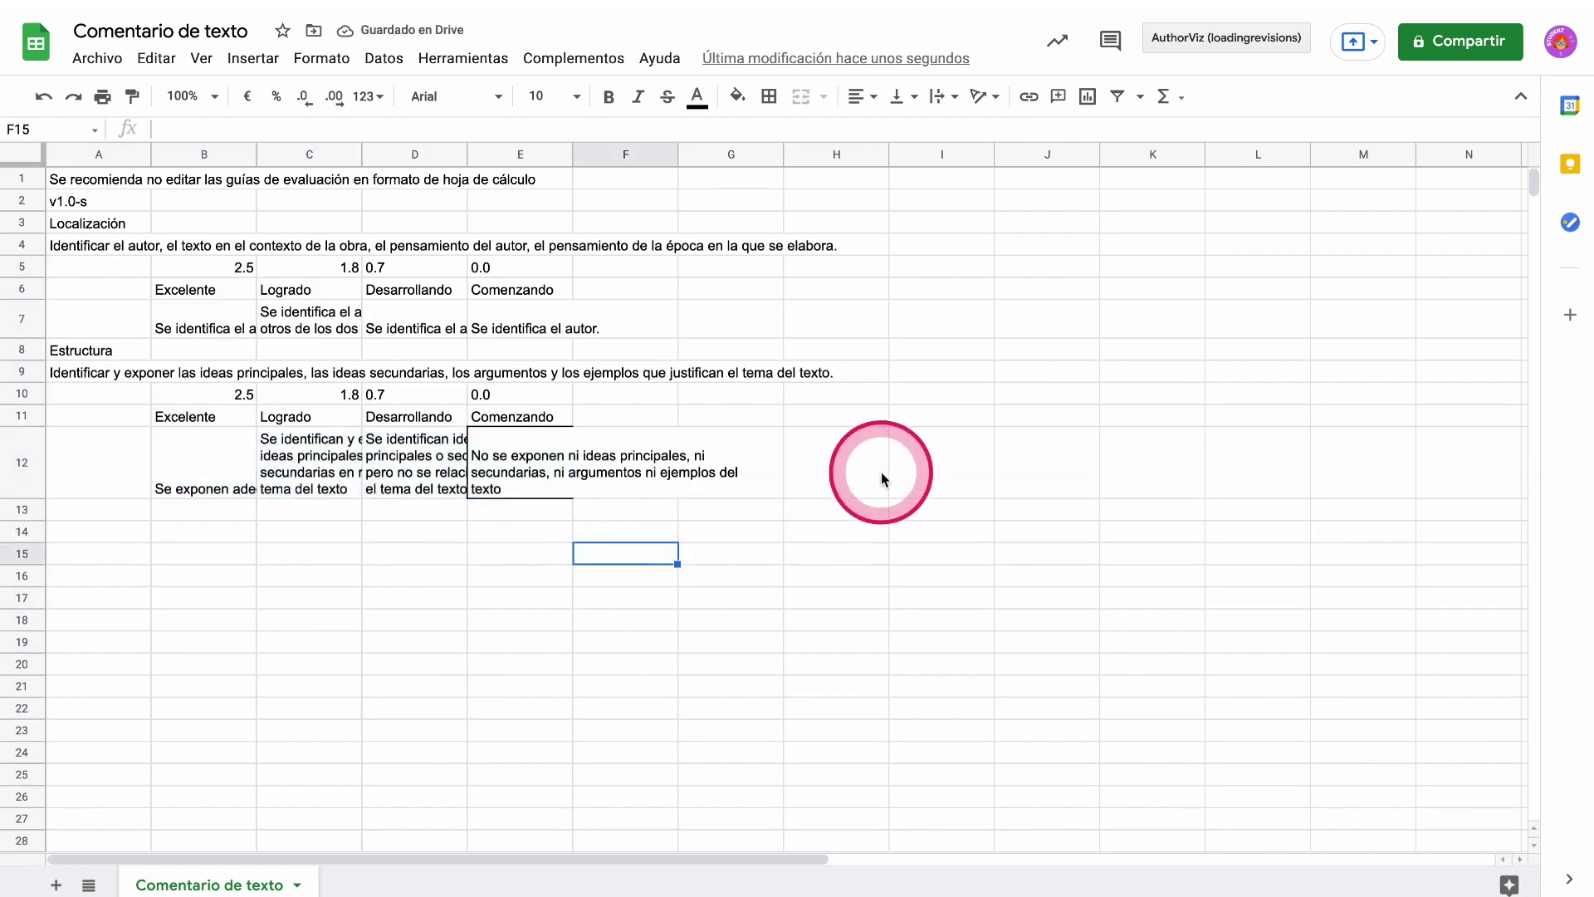
- Copy the whole Estructura criterion block A8:E12 and paste it directly below, starting at A13
{"action": "left_click", "coordinate": [71, 357]}
{"action": "left_click", "coordinate": [540, 495], "text": "shift"}
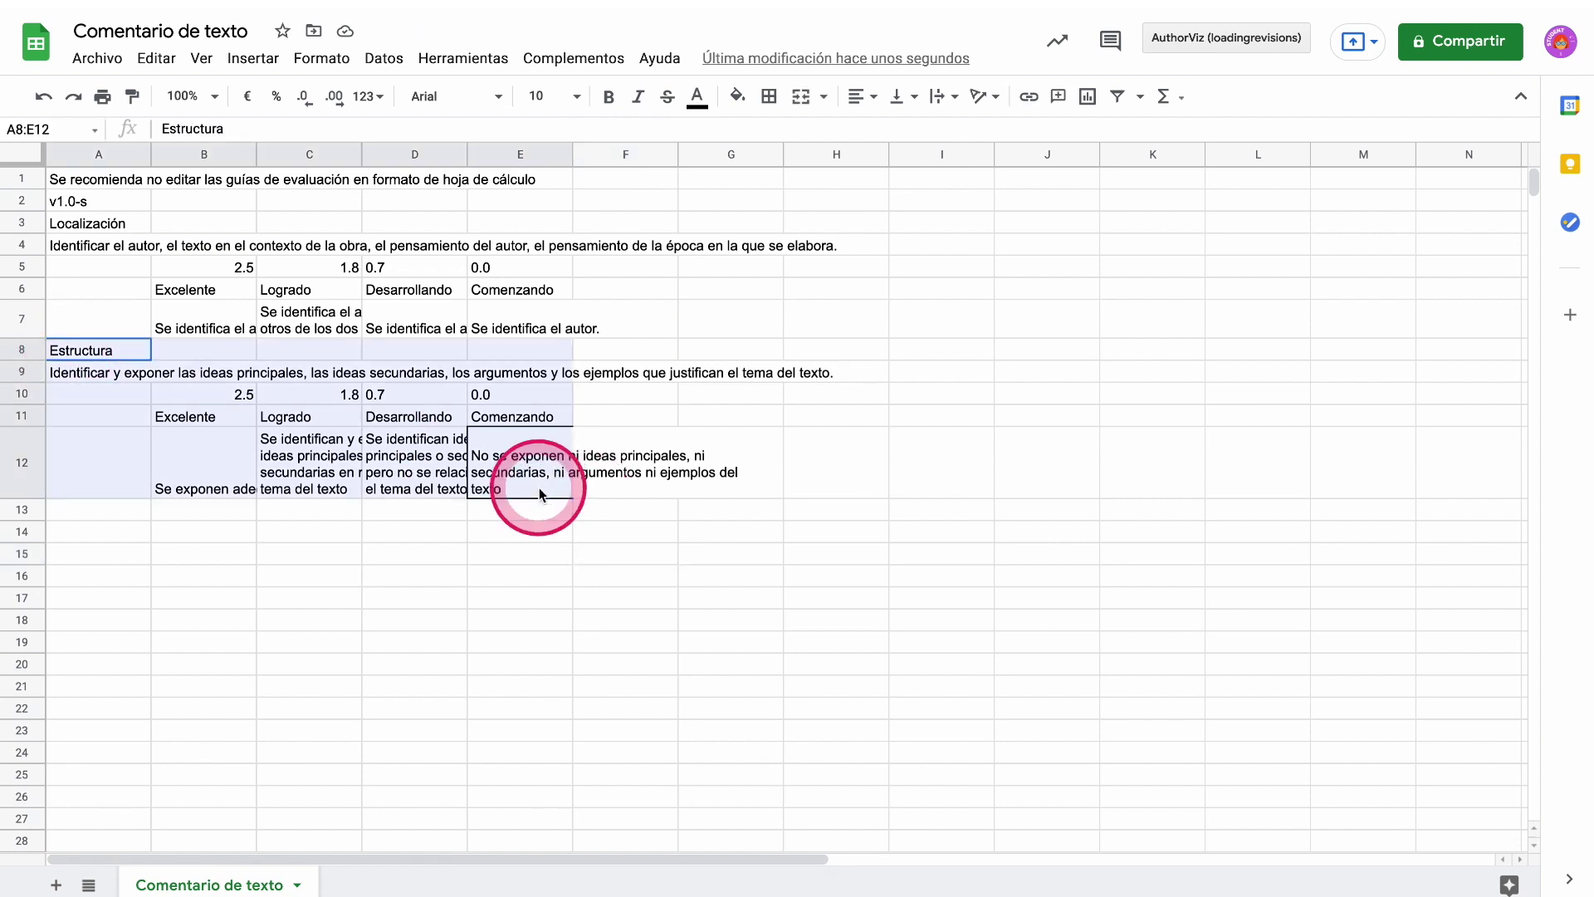
{"action": "key", "text": "ctrl+c"}
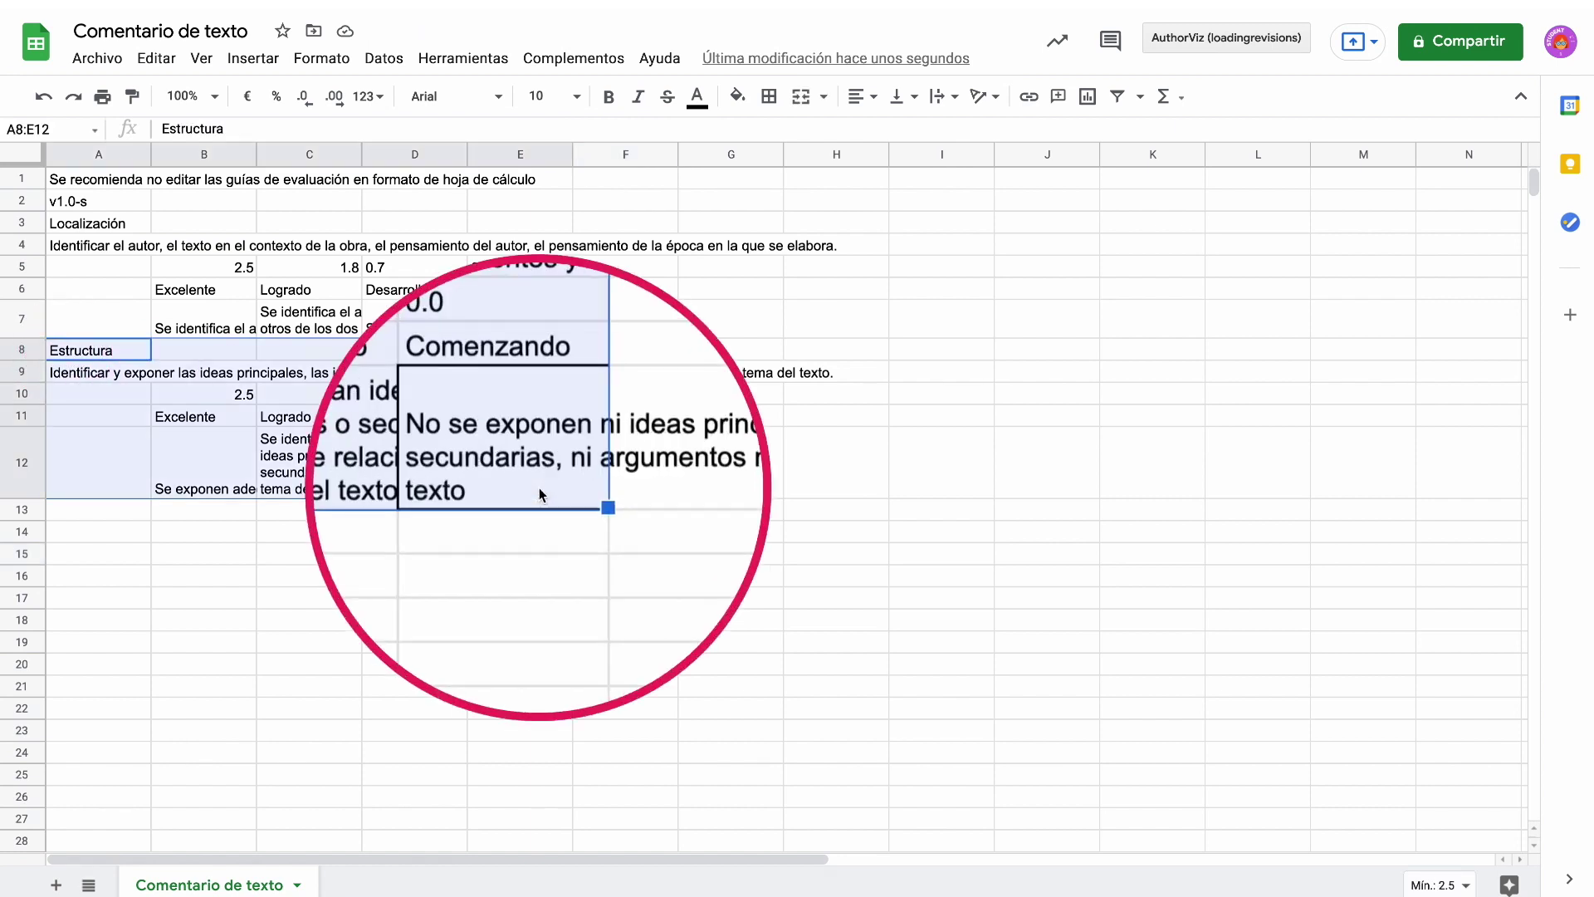
{"action": "left_click", "coordinate": [103, 521]}
{"action": "key", "text": "ctrl+v"}
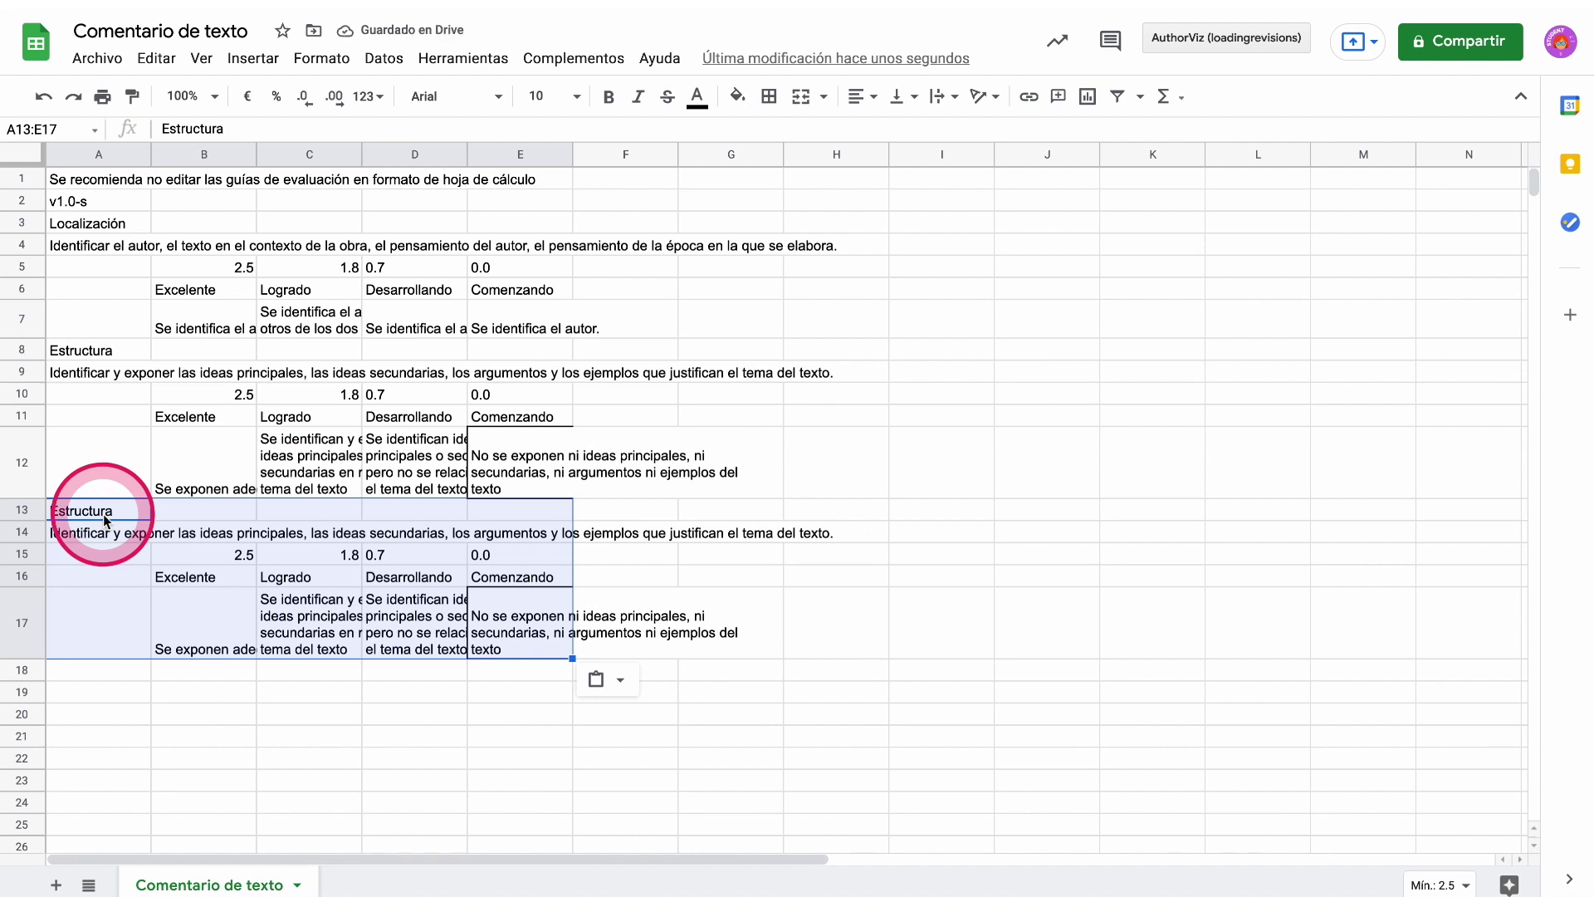
- Turn the row 13 copy into "Presentación", described as "Elabora textos legibles: limpieza, márgenes, caligrafía, separación entre párrafos.", with matching level descriptions in row 17
{"action": "left_click", "coordinate": [105, 521]}
{"action": "double_click", "coordinate": [79, 511]}
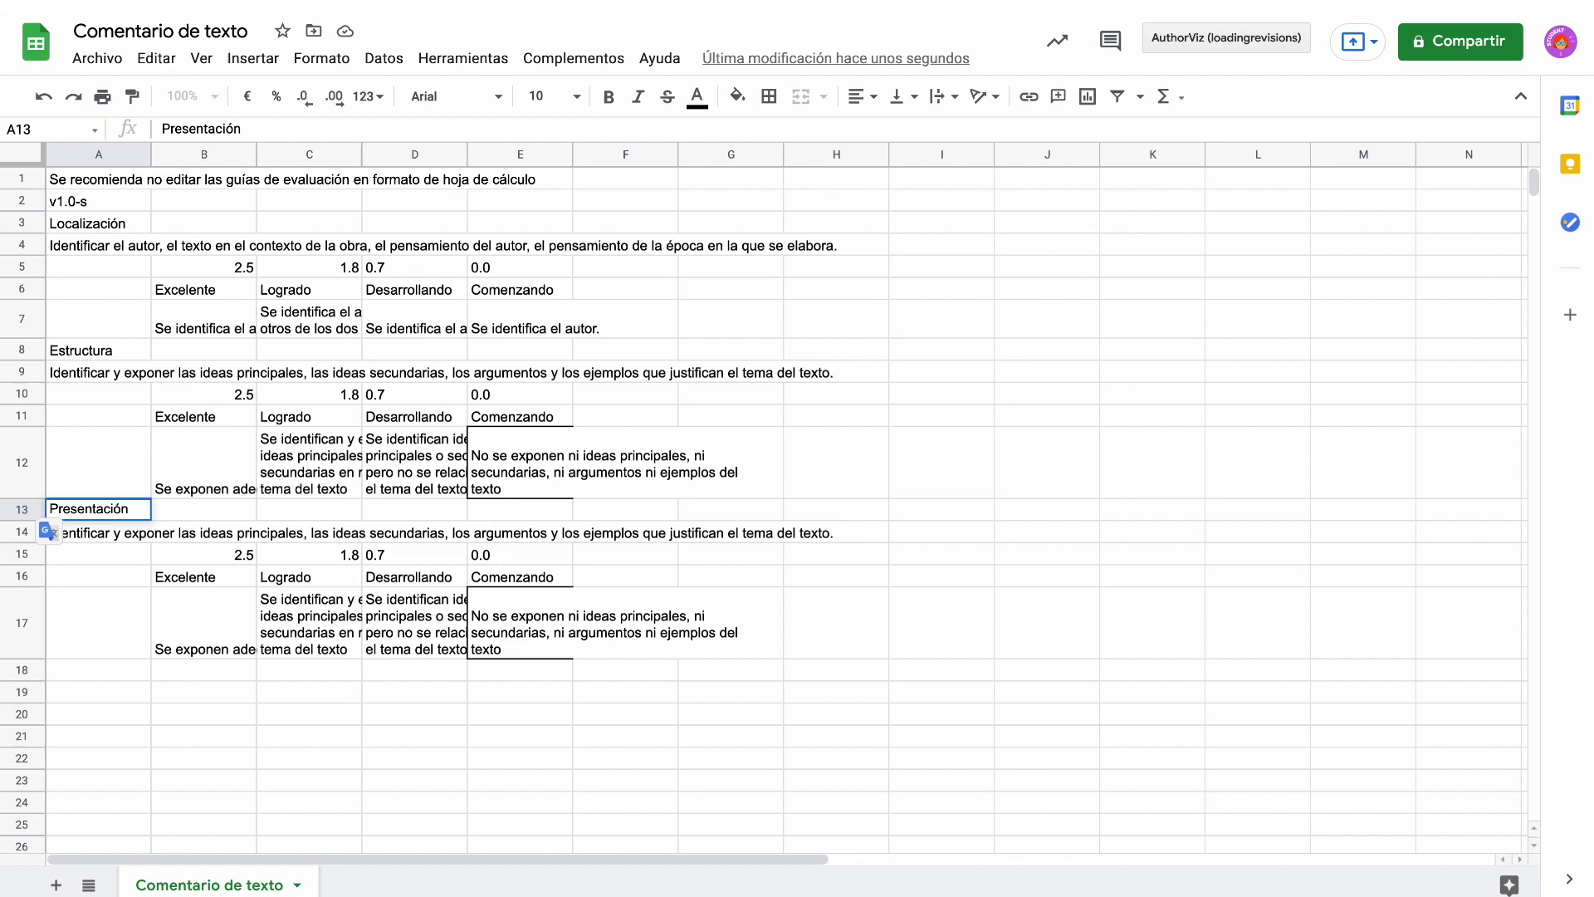
{"action": "left_click", "coordinate": [211, 647]}
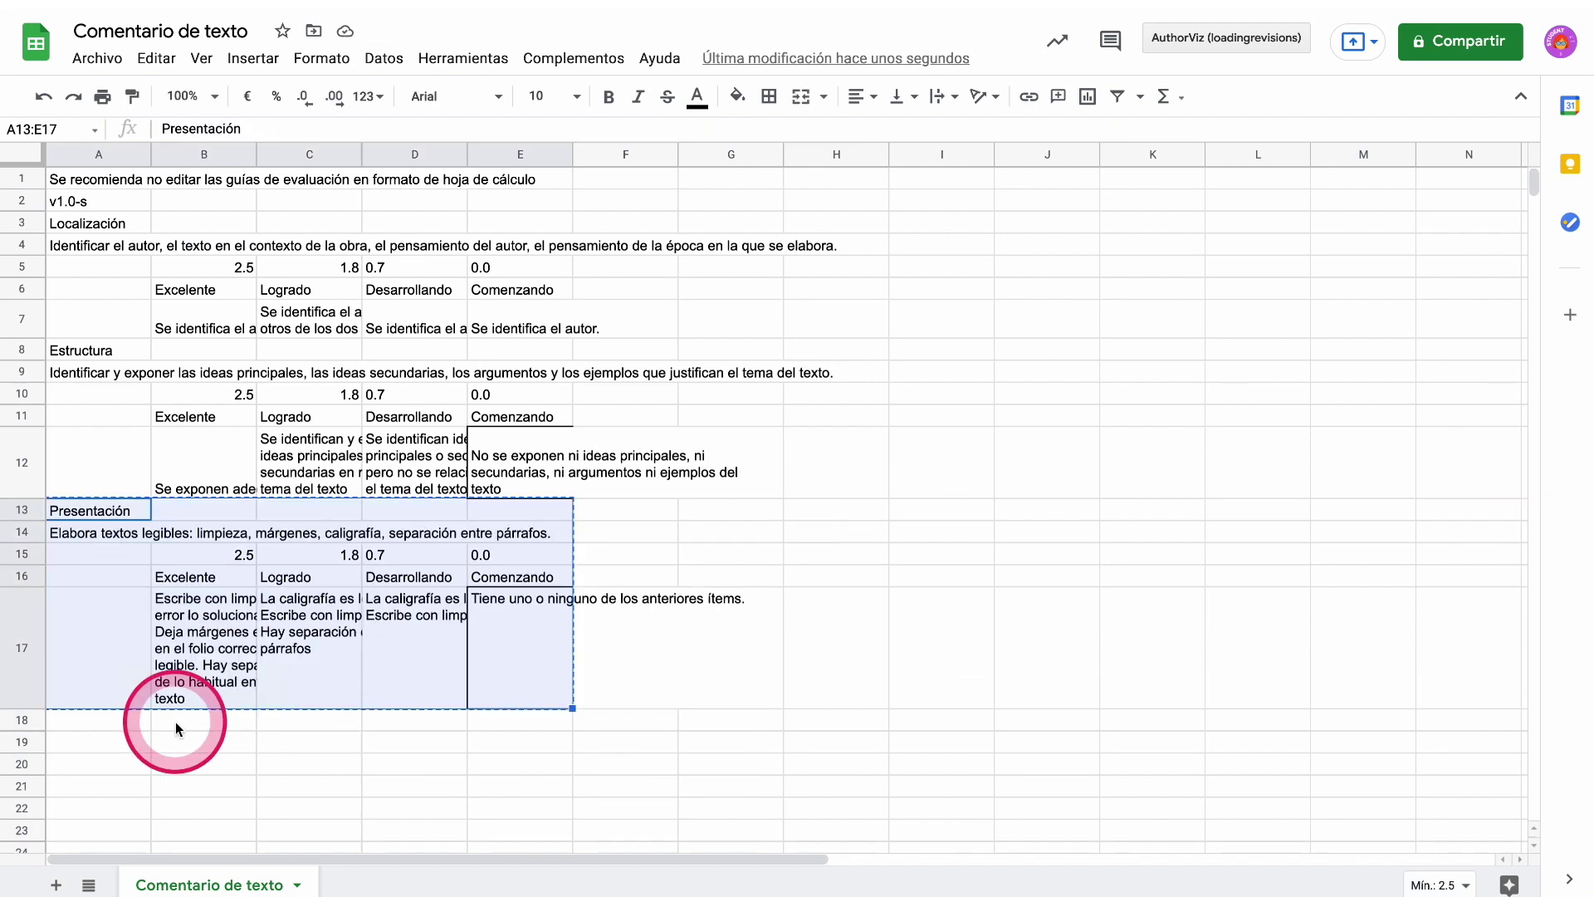
- Copy the Presentación criterion block A13:E17 and paste it directly below, starting at A18
{"action": "key", "text": "ctrl+c"}
{"action": "left_click", "coordinate": [75, 718]}
{"action": "key", "text": "ctrl+v"}
- Set A19 to "Escribe correctamente las palabras: grafía, uso de mayúsculas y acentuación. Usa adecuadamente los signos auxiliares de escritura: signos de puntuación, interrogación y exclamación"
{"action": "scroll", "coordinate": [499, 702], "scroll_direction": "down", "scroll_amount": 2}
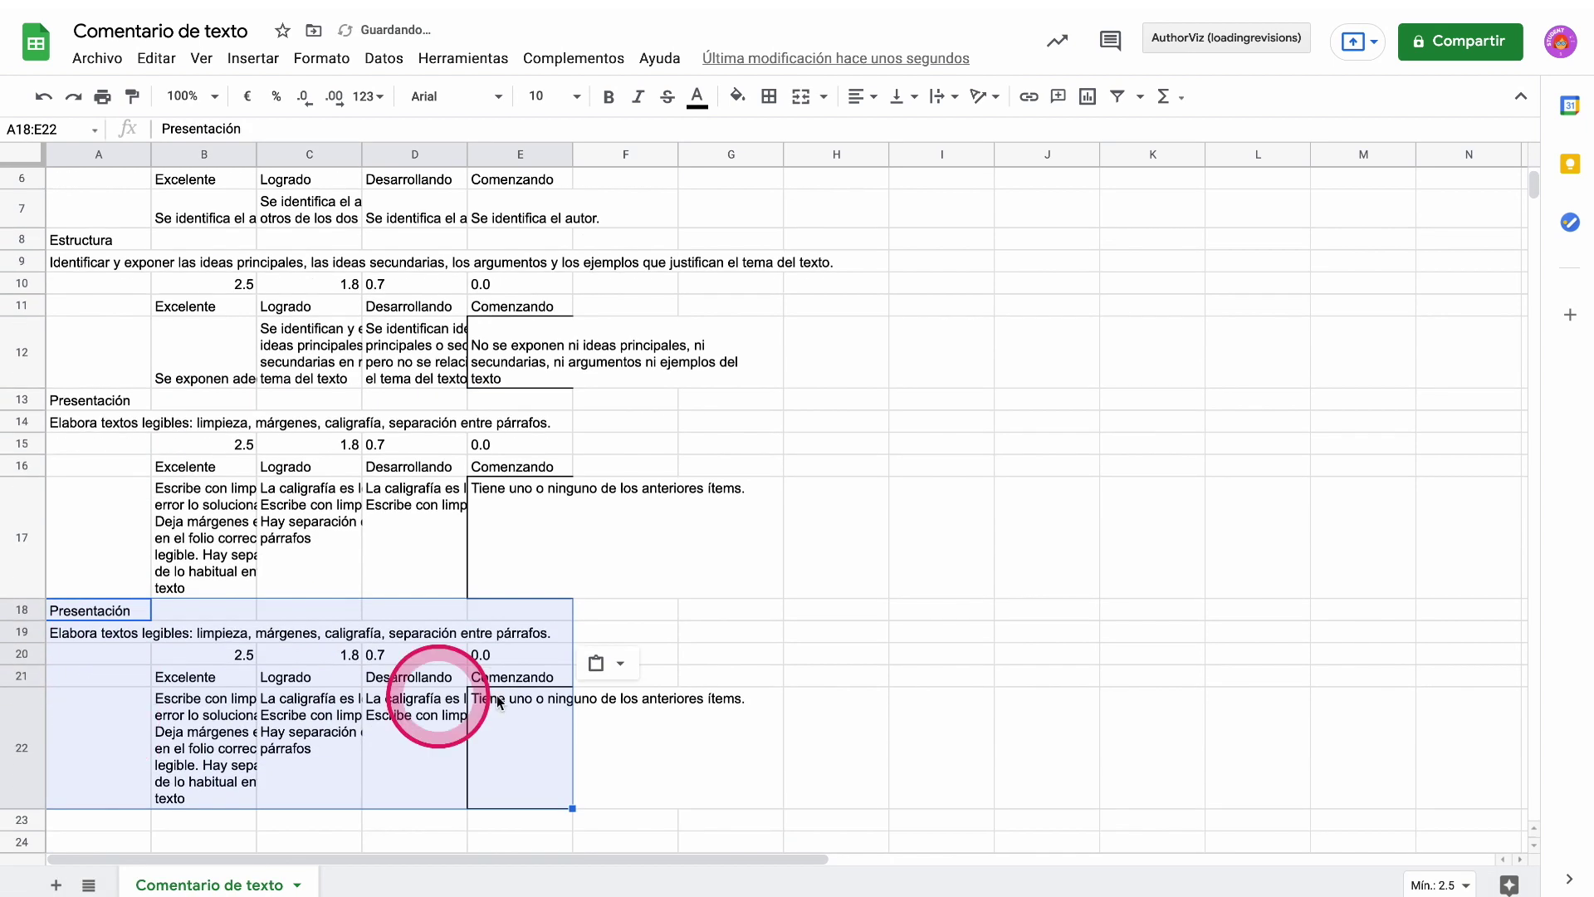
{"action": "double_click", "coordinate": [93, 634]}
{"action": "key", "text": "ctrl+a"}
{"action": "key", "text": "ctrl+v"}
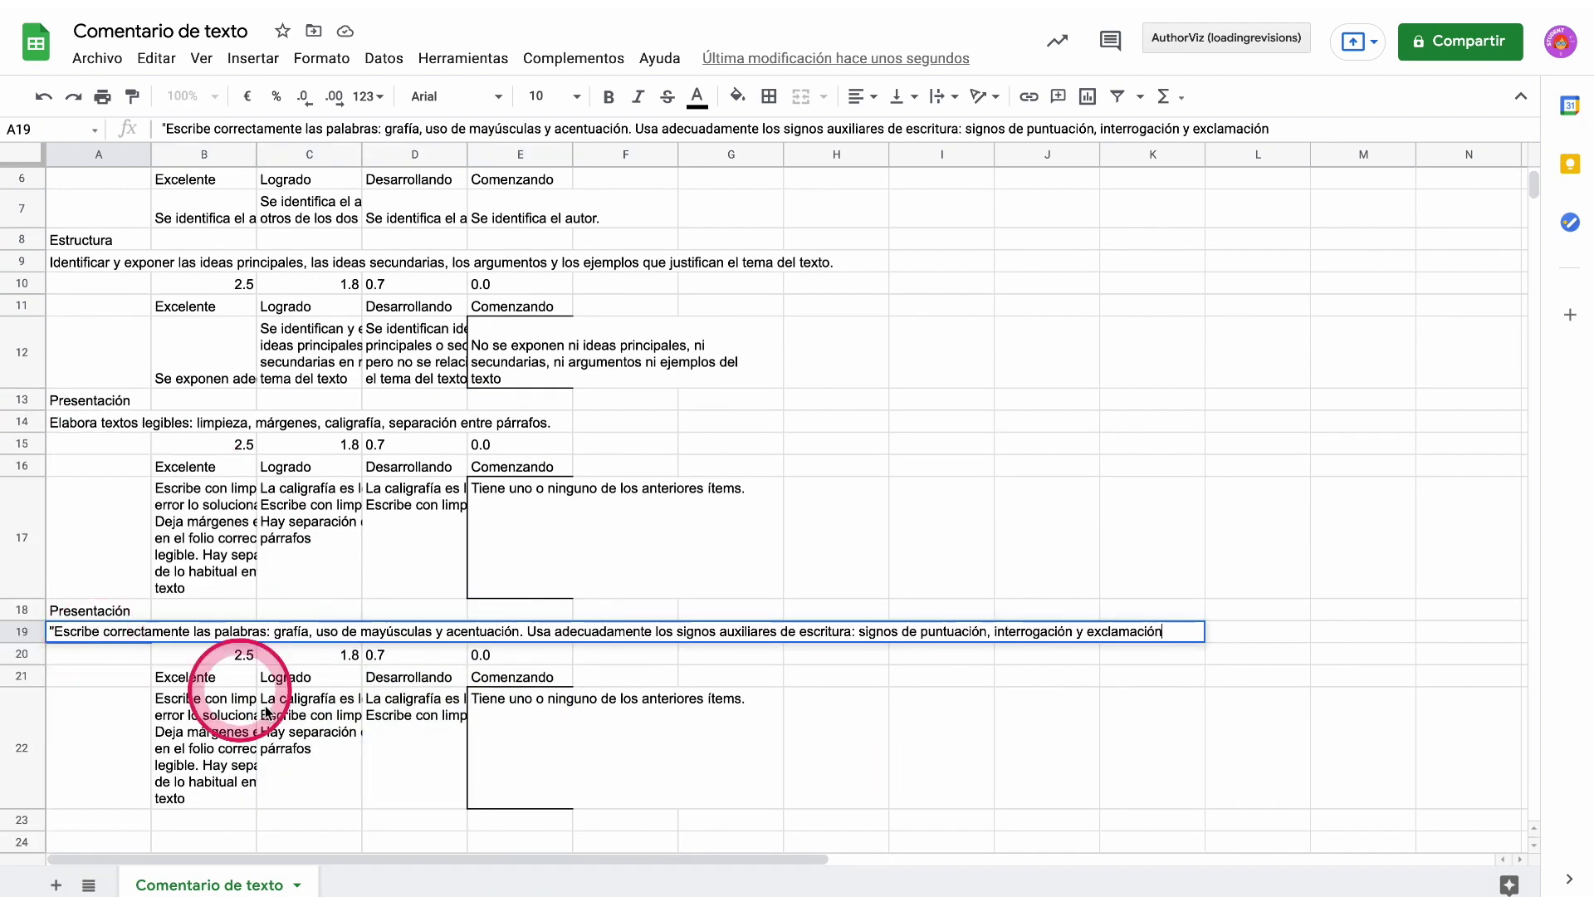
{"action": "left_click", "coordinate": [415, 747]}
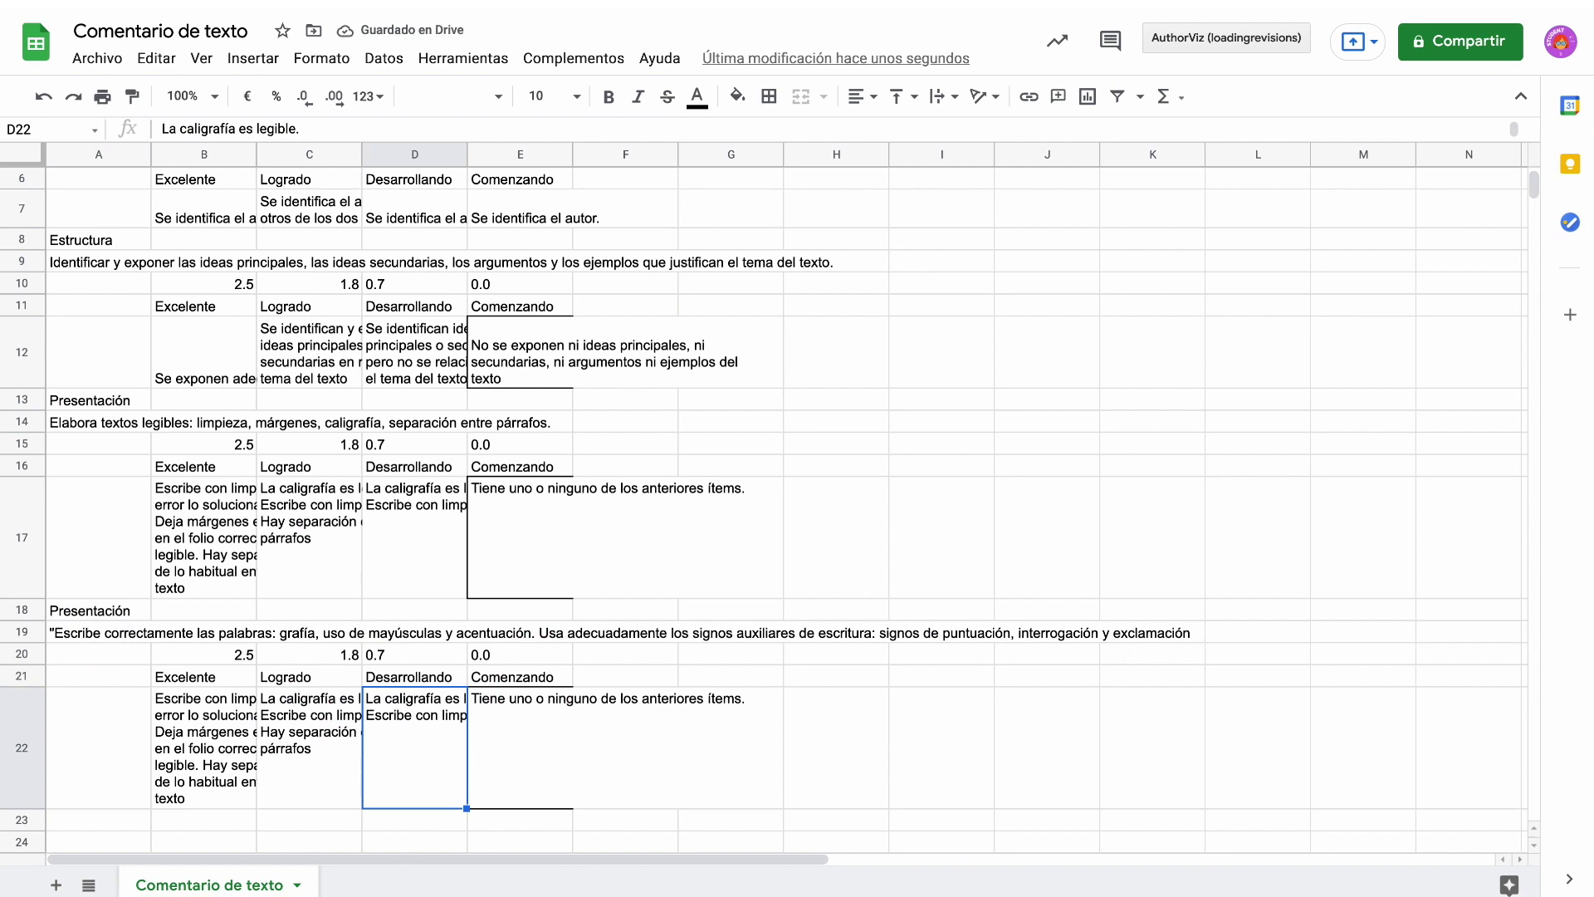
- Replace the level descriptions in B22:E22 with the spelling levels: no errors, 1 o 2, 3 o 4, and 5 o más errores ortográficos
{"action": "double_click", "coordinate": [218, 739]}
{"action": "key", "text": "Tab"}
{"action": "key", "text": "Tab"}
{"action": "key", "text": "Tab"}
{"action": "key", "text": "Tab"}
{"action": "left_click", "coordinate": [223, 750]}
{"action": "key", "text": "ctrl+v"}
{"action": "left_click", "coordinate": [440, 789]}
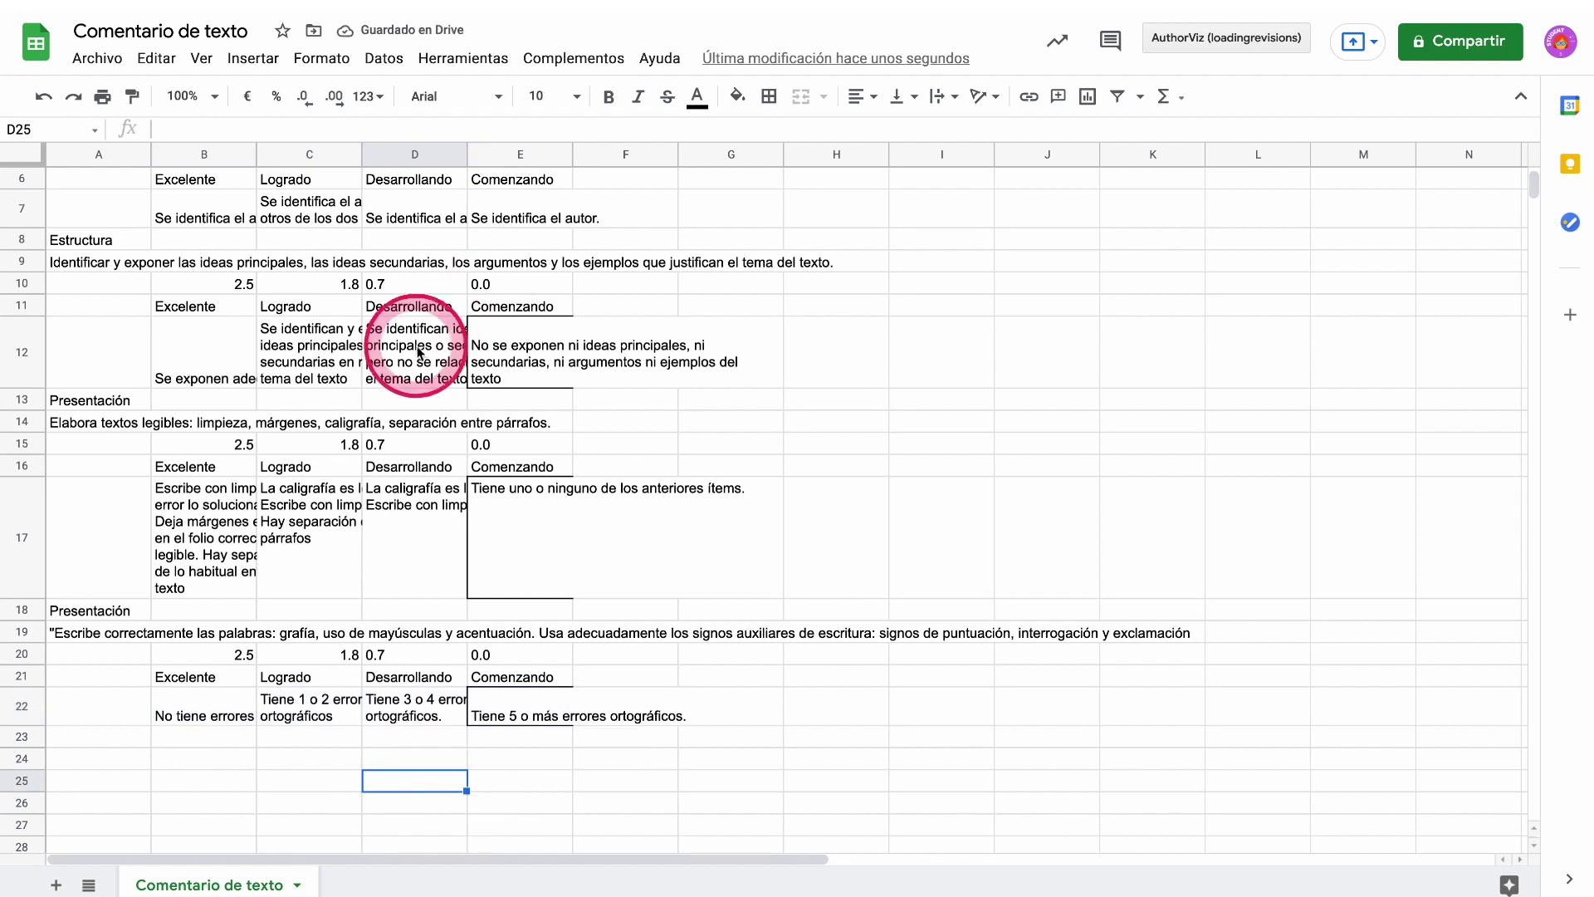
- Fill the criterion titles in A3, A8, A13 and A18 with orange, and retitle the last criterion "Ortografía"
{"action": "scroll", "coordinate": [415, 352], "scroll_direction": "up", "scroll_amount": 2}
{"action": "left_click", "coordinate": [66, 221]}
{"action": "left_click", "coordinate": [737, 95]}
{"action": "left_click", "coordinate": [793, 192]}
{"action": "left_click", "coordinate": [132, 96]}
{"action": "left_click", "coordinate": [75, 349]}
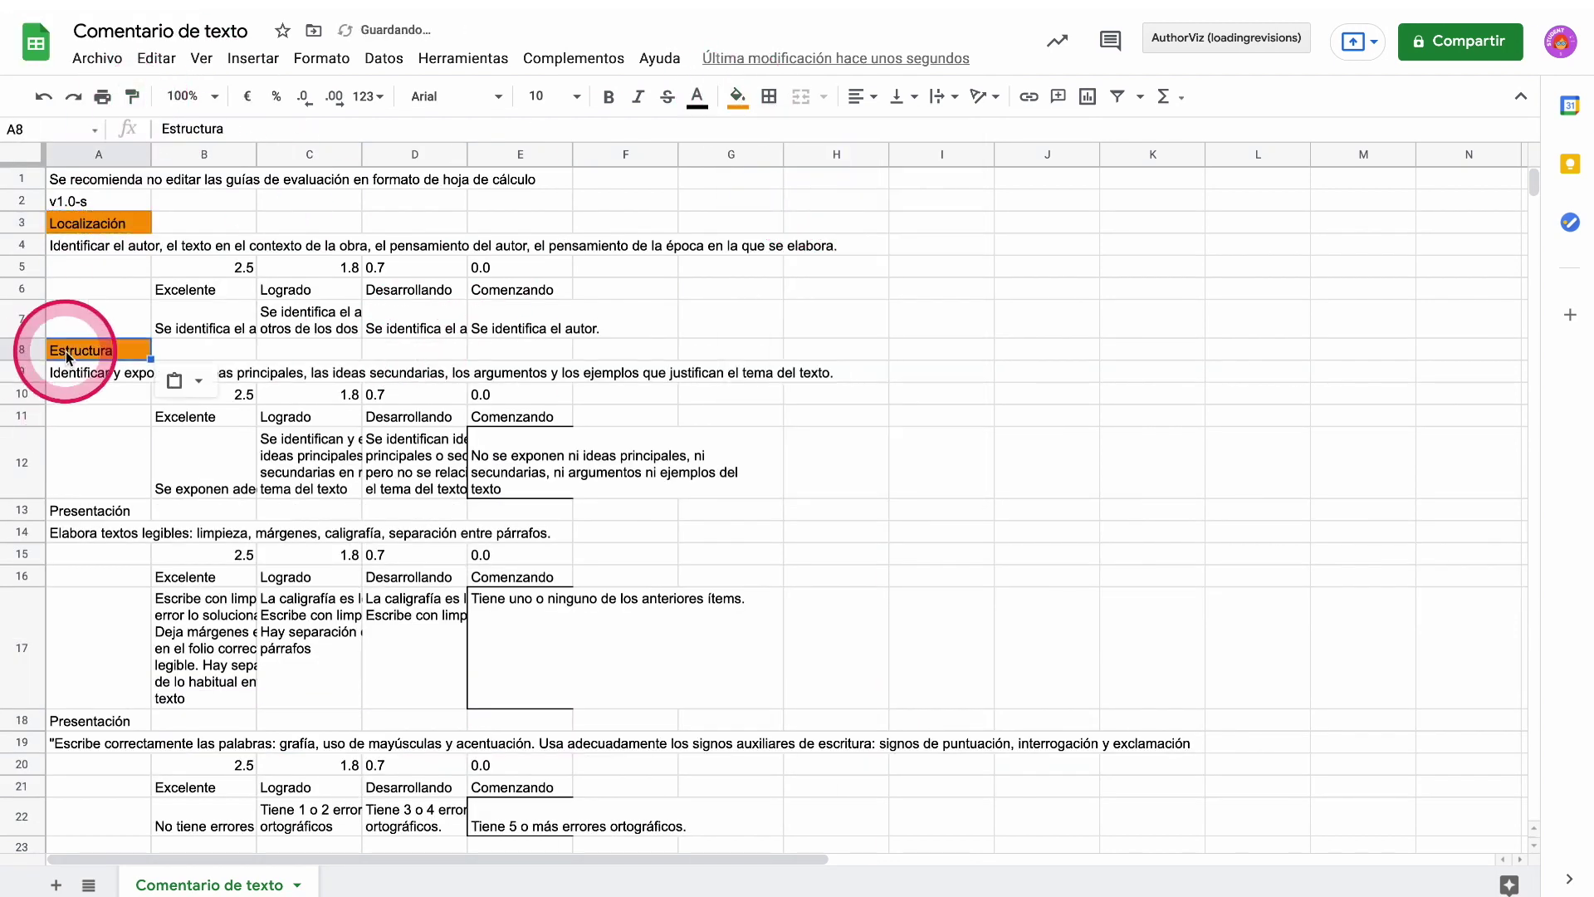
{"action": "left_click", "coordinate": [83, 509]}
{"action": "left_click", "coordinate": [132, 96]}
{"action": "left_click", "coordinate": [88, 721]}
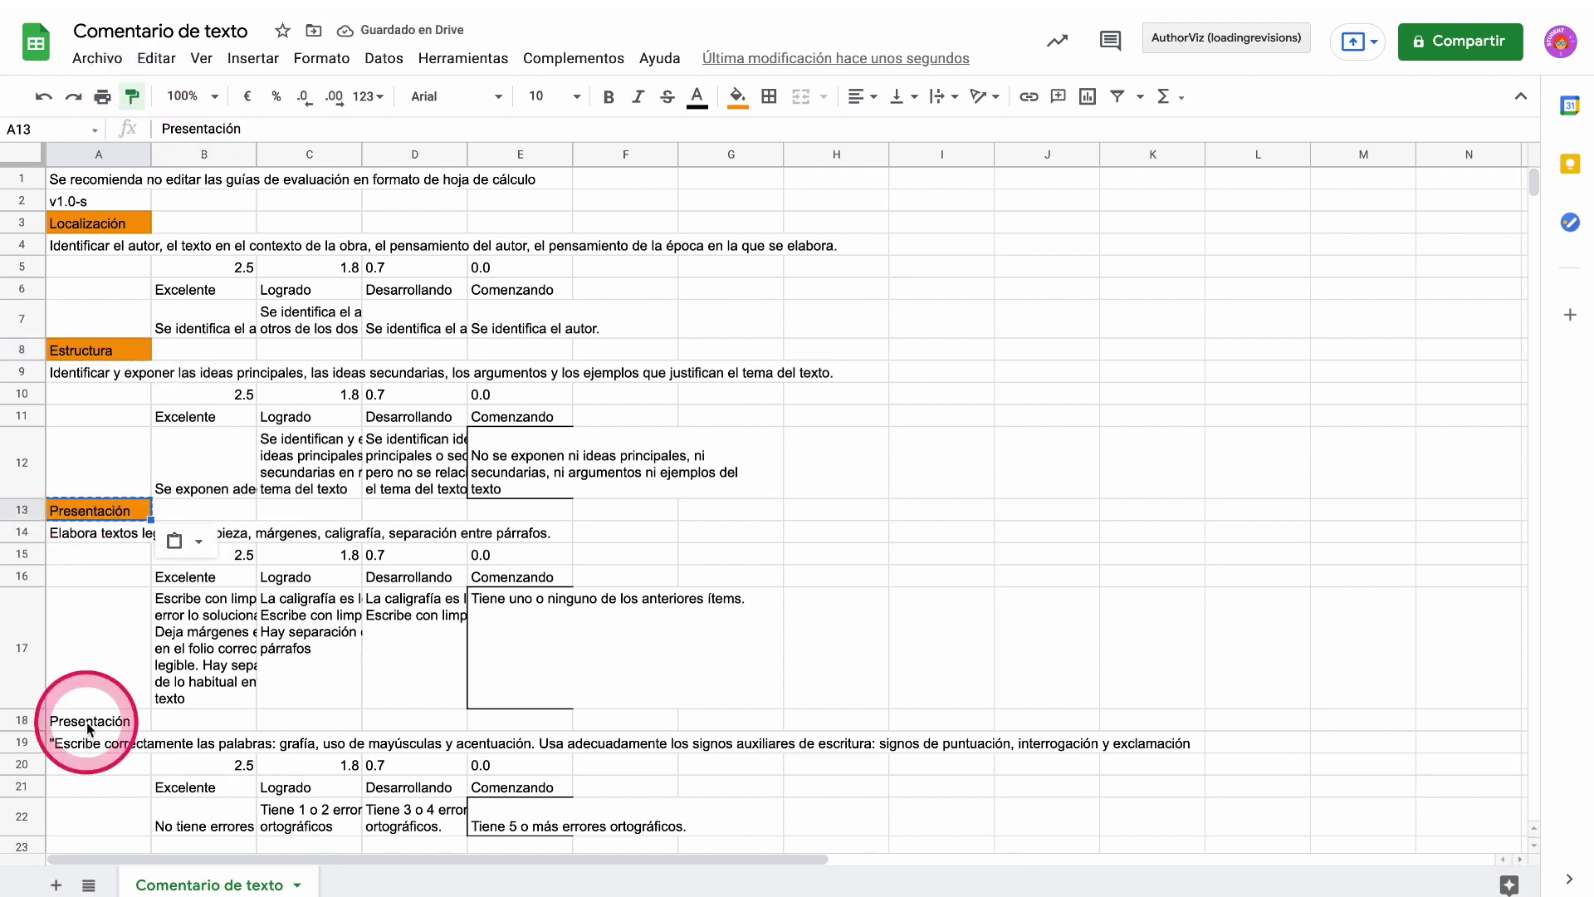
{"action": "double_click", "coordinate": [121, 719]}
{"action": "left_click", "coordinate": [328, 455]}
- Fill the score cells B5:E5 with yellow and copy that formatting to the score rows 10, 15 and 20
{"action": "left_click_drag", "start_coordinate": [204, 266], "coordinate": [520, 266]}
{"action": "left_click", "coordinate": [737, 95]}
{"action": "left_click", "coordinate": [792, 176]}
{"action": "left_click", "coordinate": [132, 96]}
{"action": "left_click_drag", "start_coordinate": [204, 394], "coordinate": [520, 394]}
{"action": "left_click", "coordinate": [132, 98]}
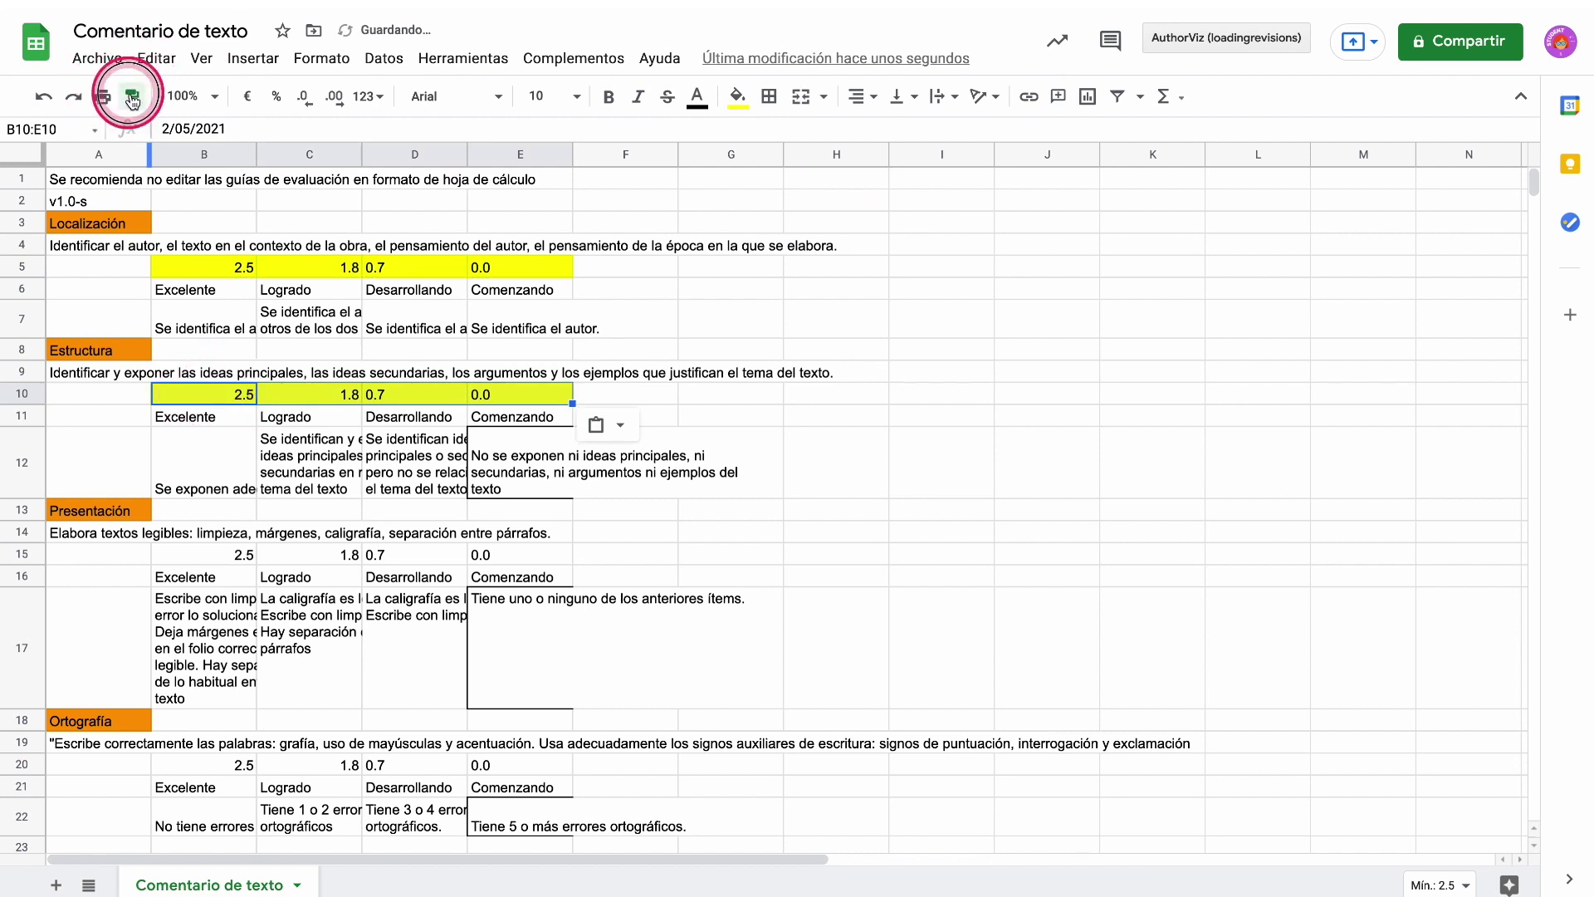
{"action": "left_click", "coordinate": [205, 556]}
{"action": "left_click", "coordinate": [132, 95]}
{"action": "left_click", "coordinate": [204, 764]}
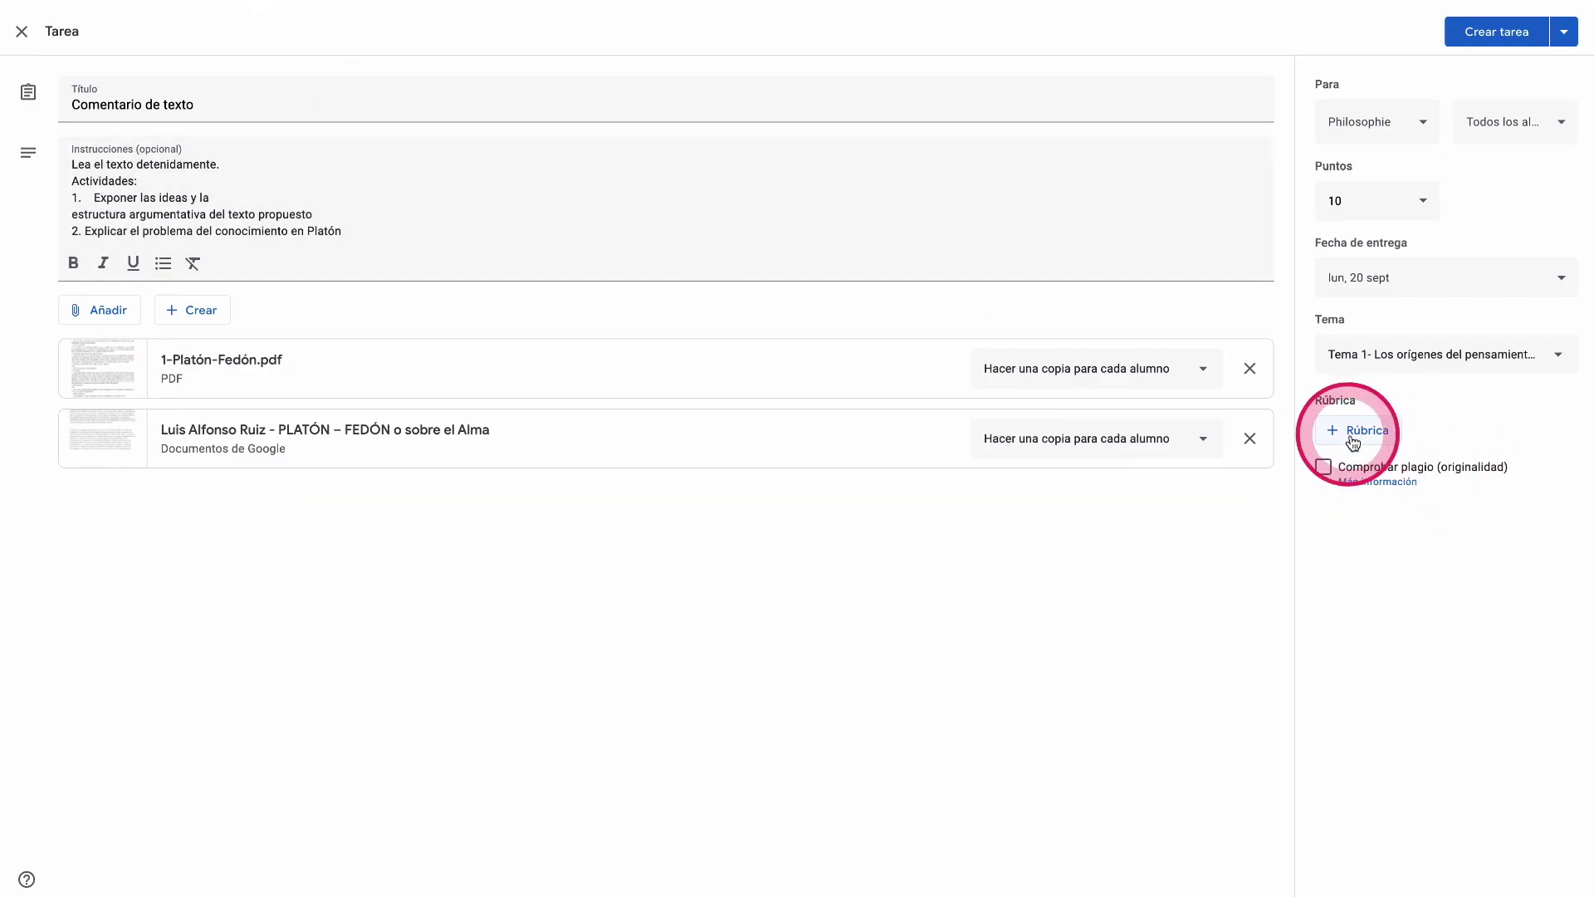
- Switch to the Classroom assignment and import its rubric from today's edited "Comentario de texto" spreadsheet
{"action": "left_click", "coordinate": [1353, 431]}
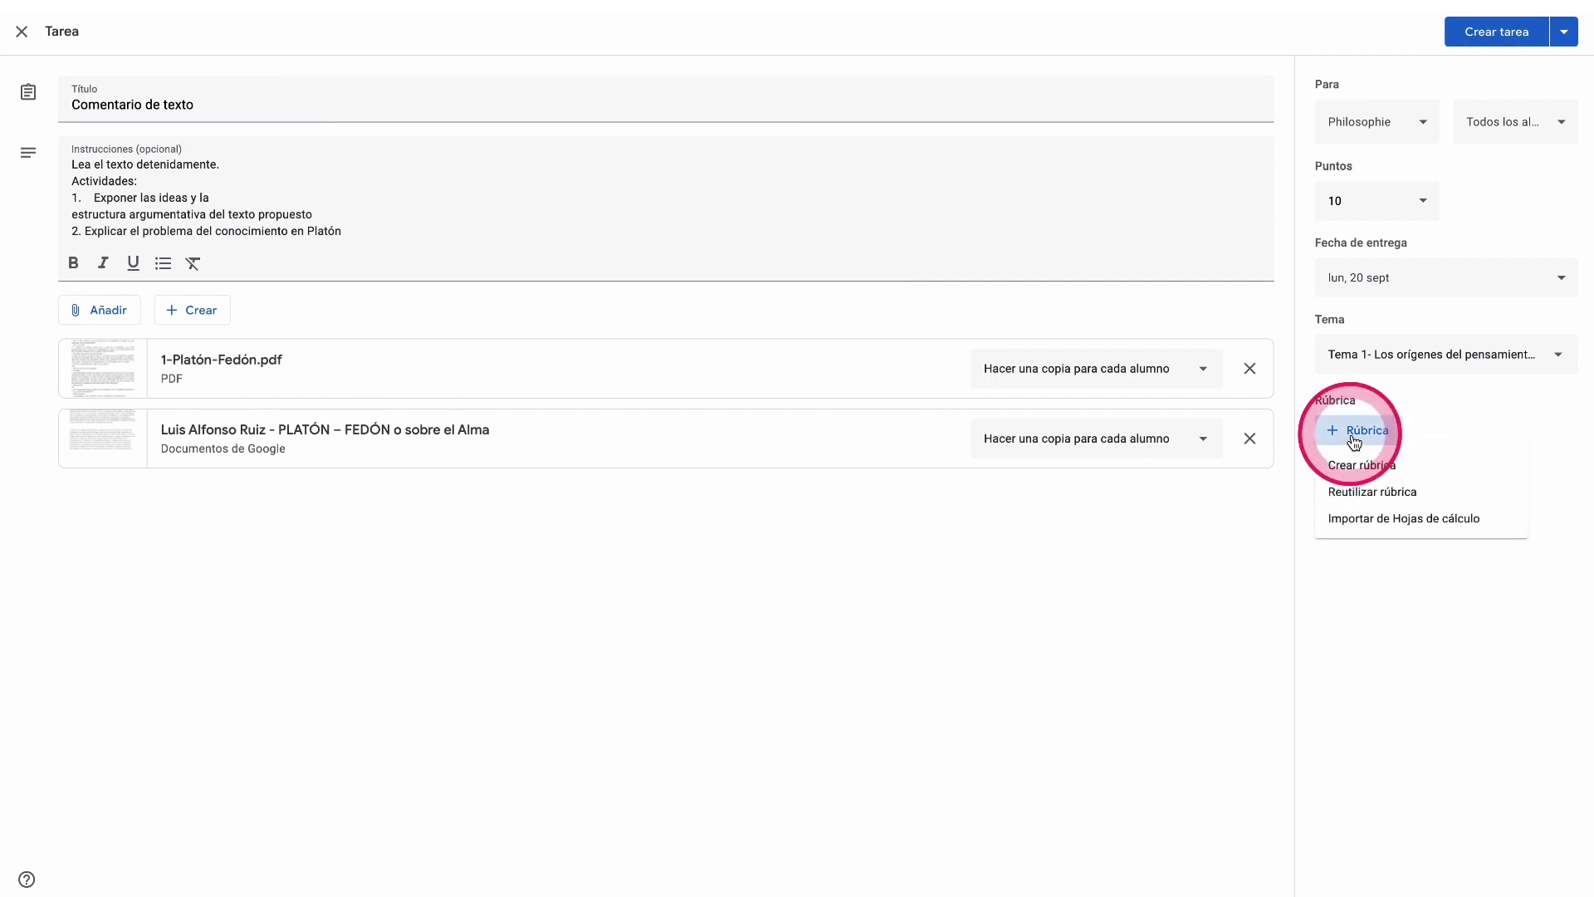
{"action": "left_click", "coordinate": [1368, 521]}
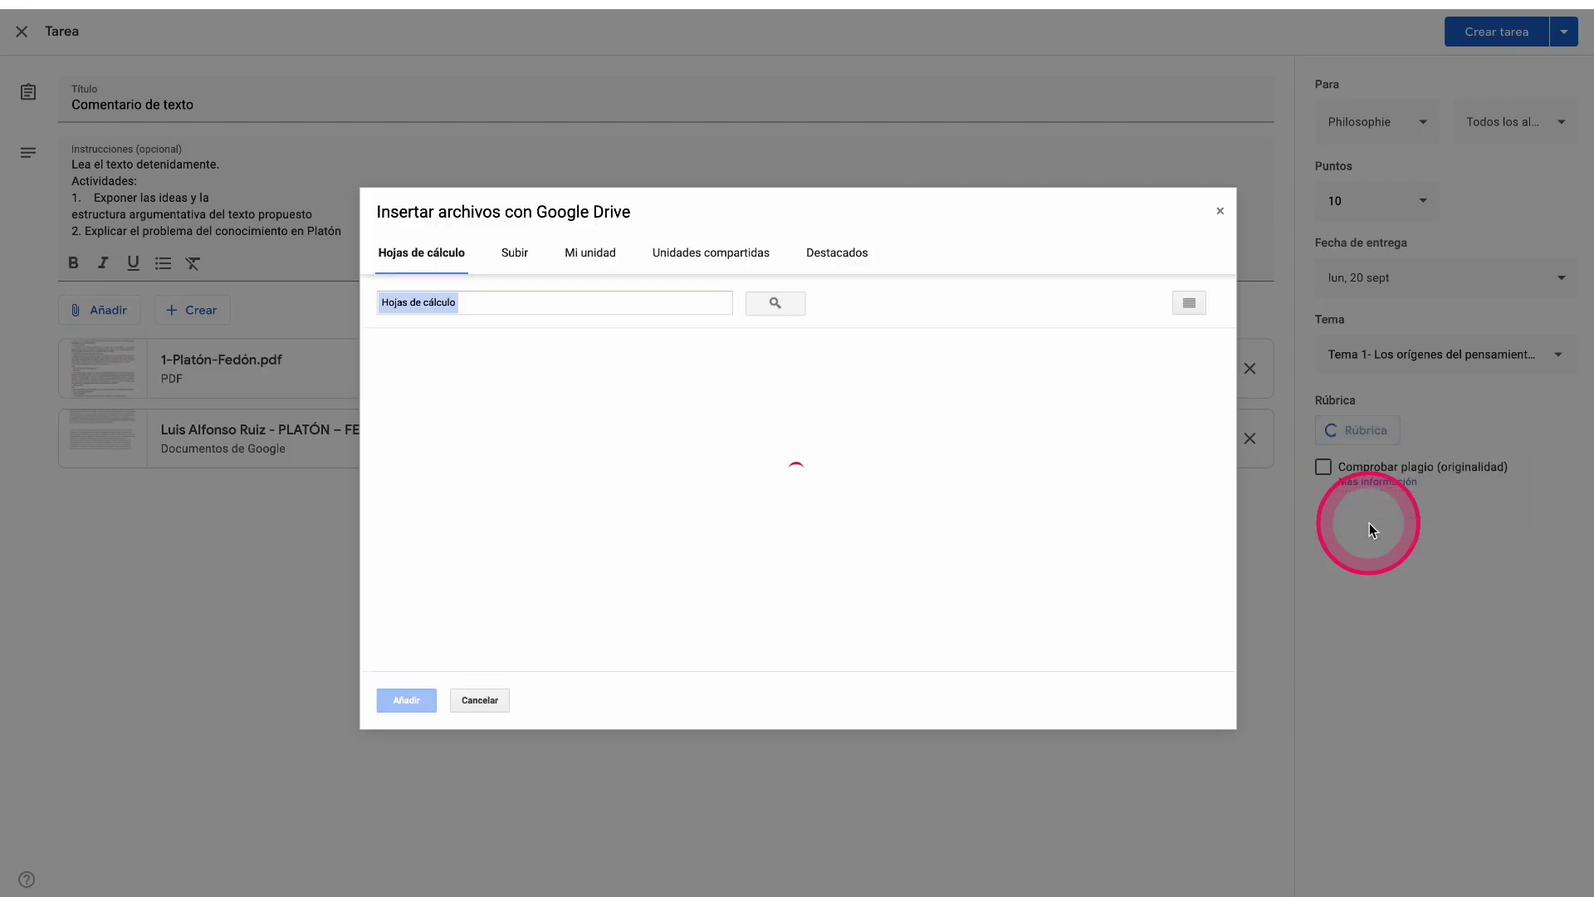
{"action": "left_click", "coordinate": [571, 450]}
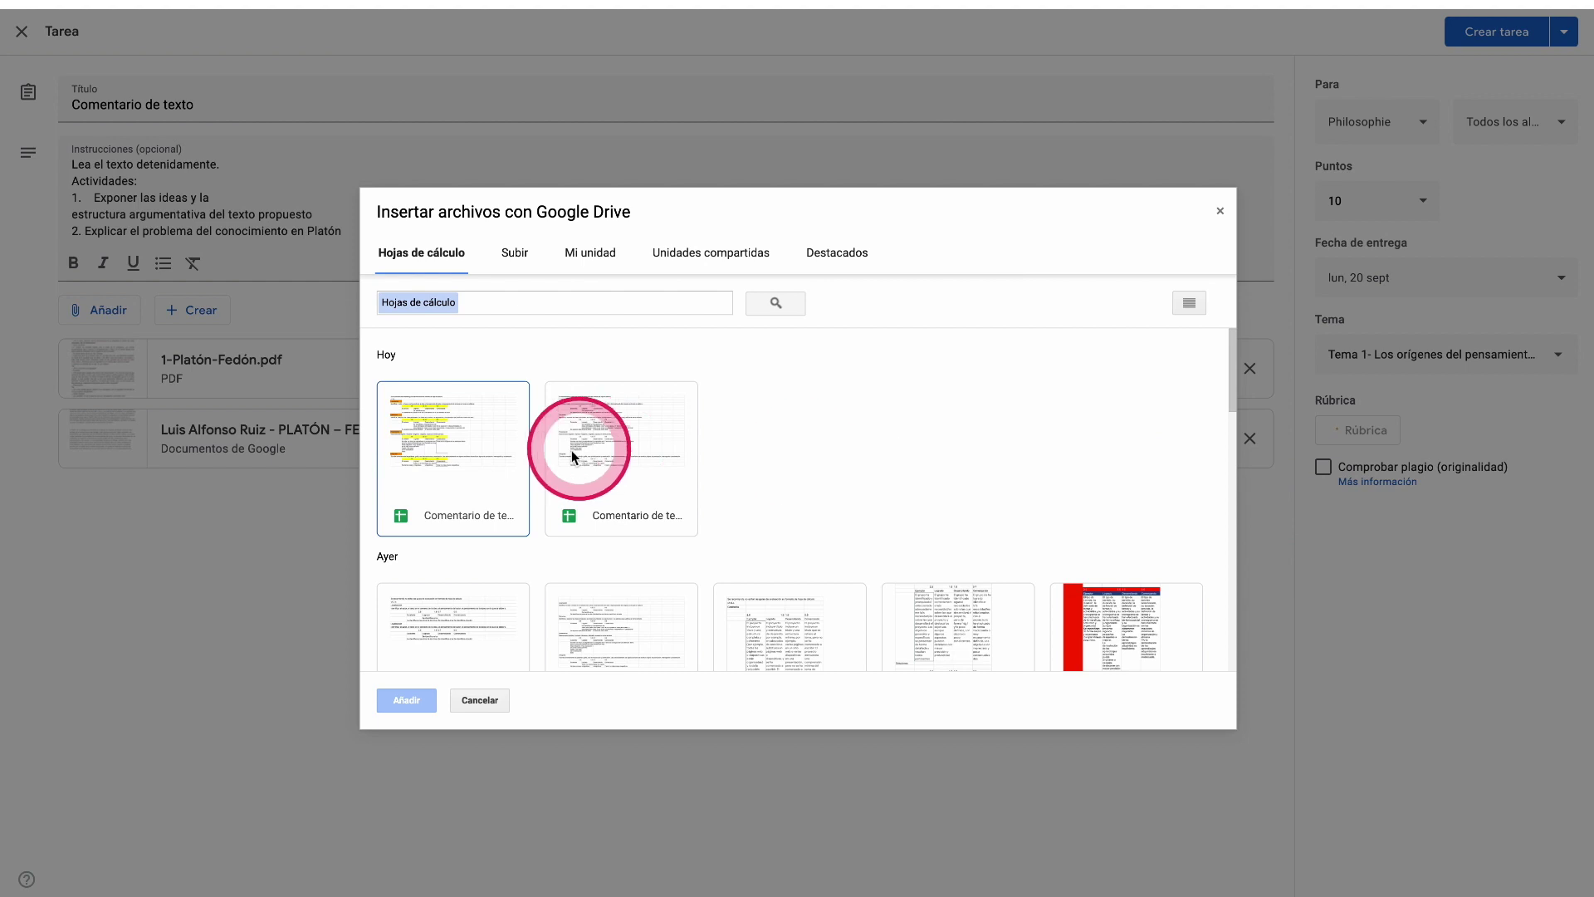
{"action": "left_click", "coordinate": [410, 701]}
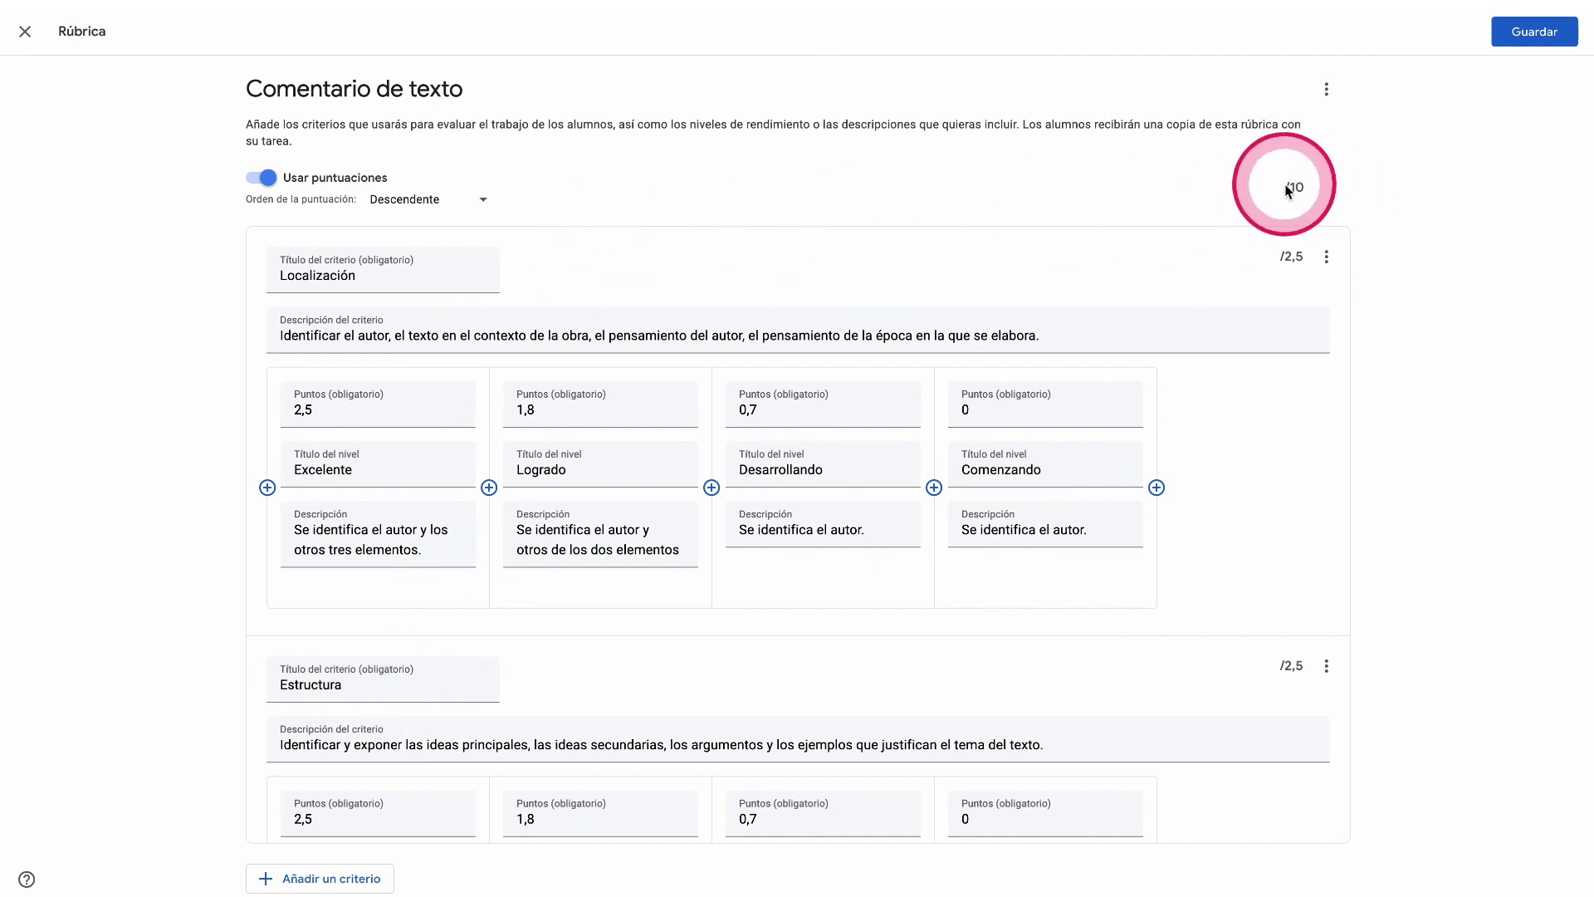
- Review the imported rubric's criteria, from Localización through Estructura and Presentación to Ortografía, including their points and level descriptions
{"action": "scroll", "coordinate": [1297, 274], "scroll_direction": "down", "scroll_amount": 10}
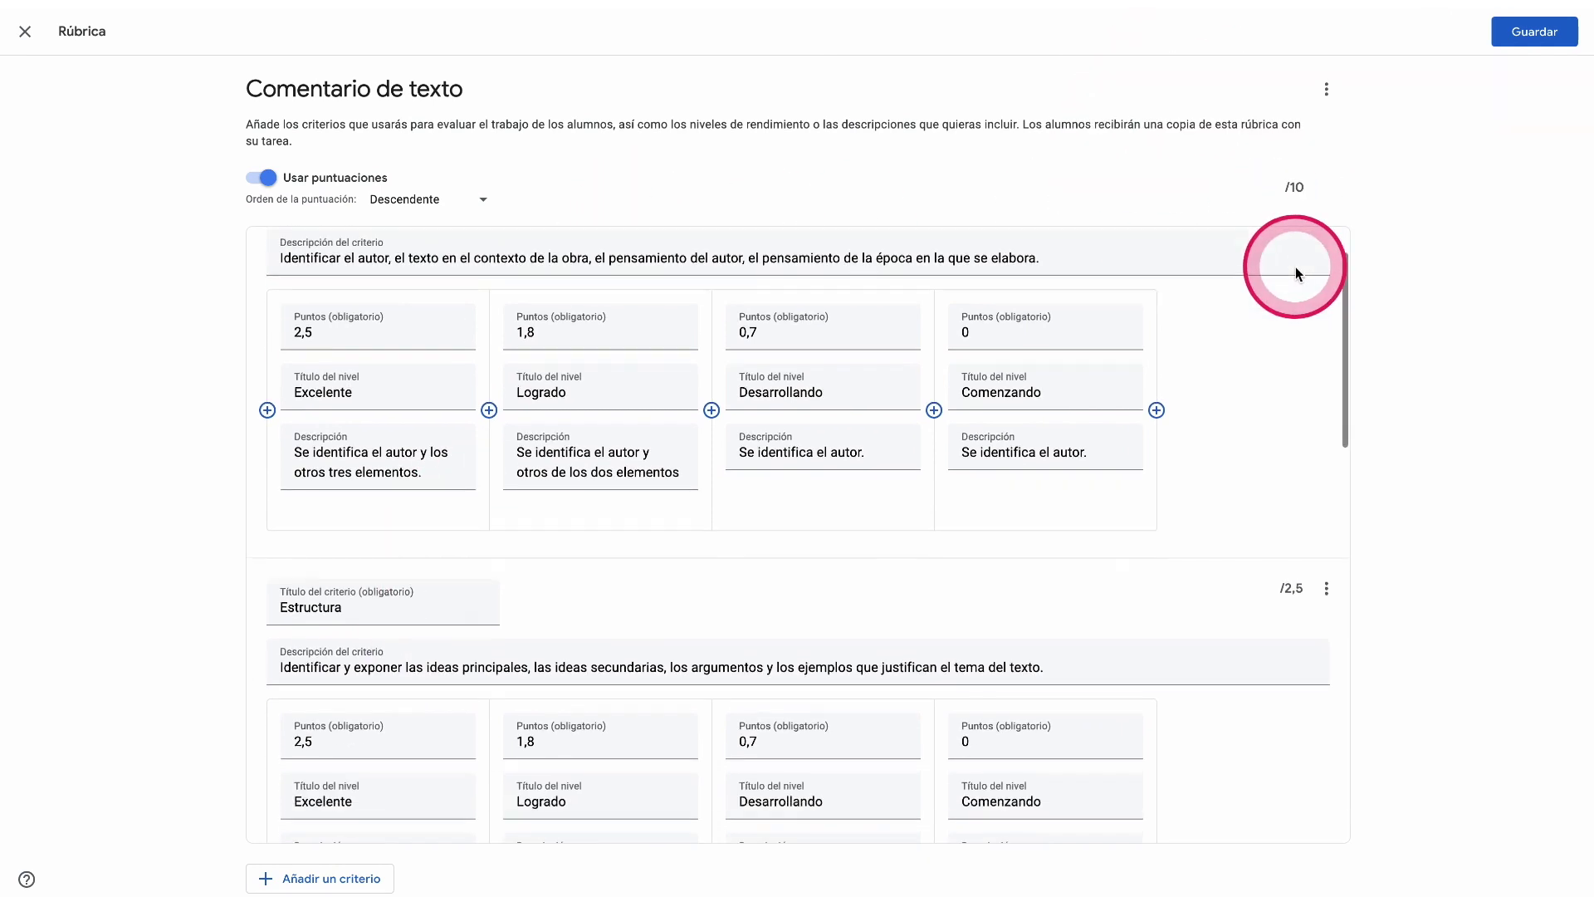
{"action": "scroll", "coordinate": [1292, 268], "scroll_direction": "down", "scroll_amount": 4}
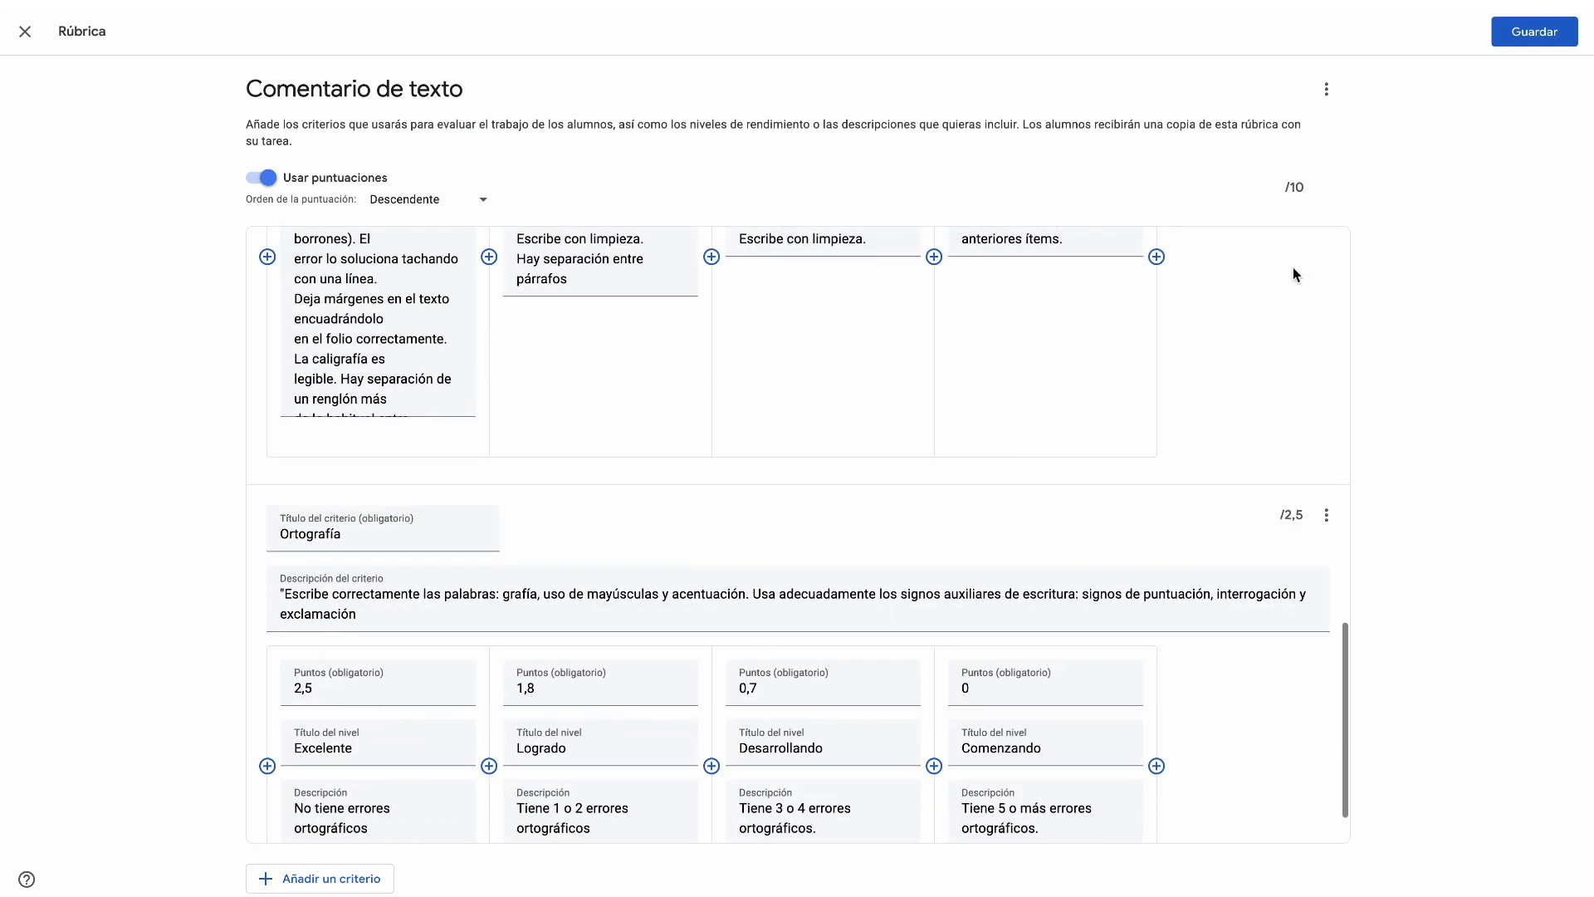
{"action": "scroll", "coordinate": [1293, 274], "scroll_direction": "up", "scroll_amount": 12}
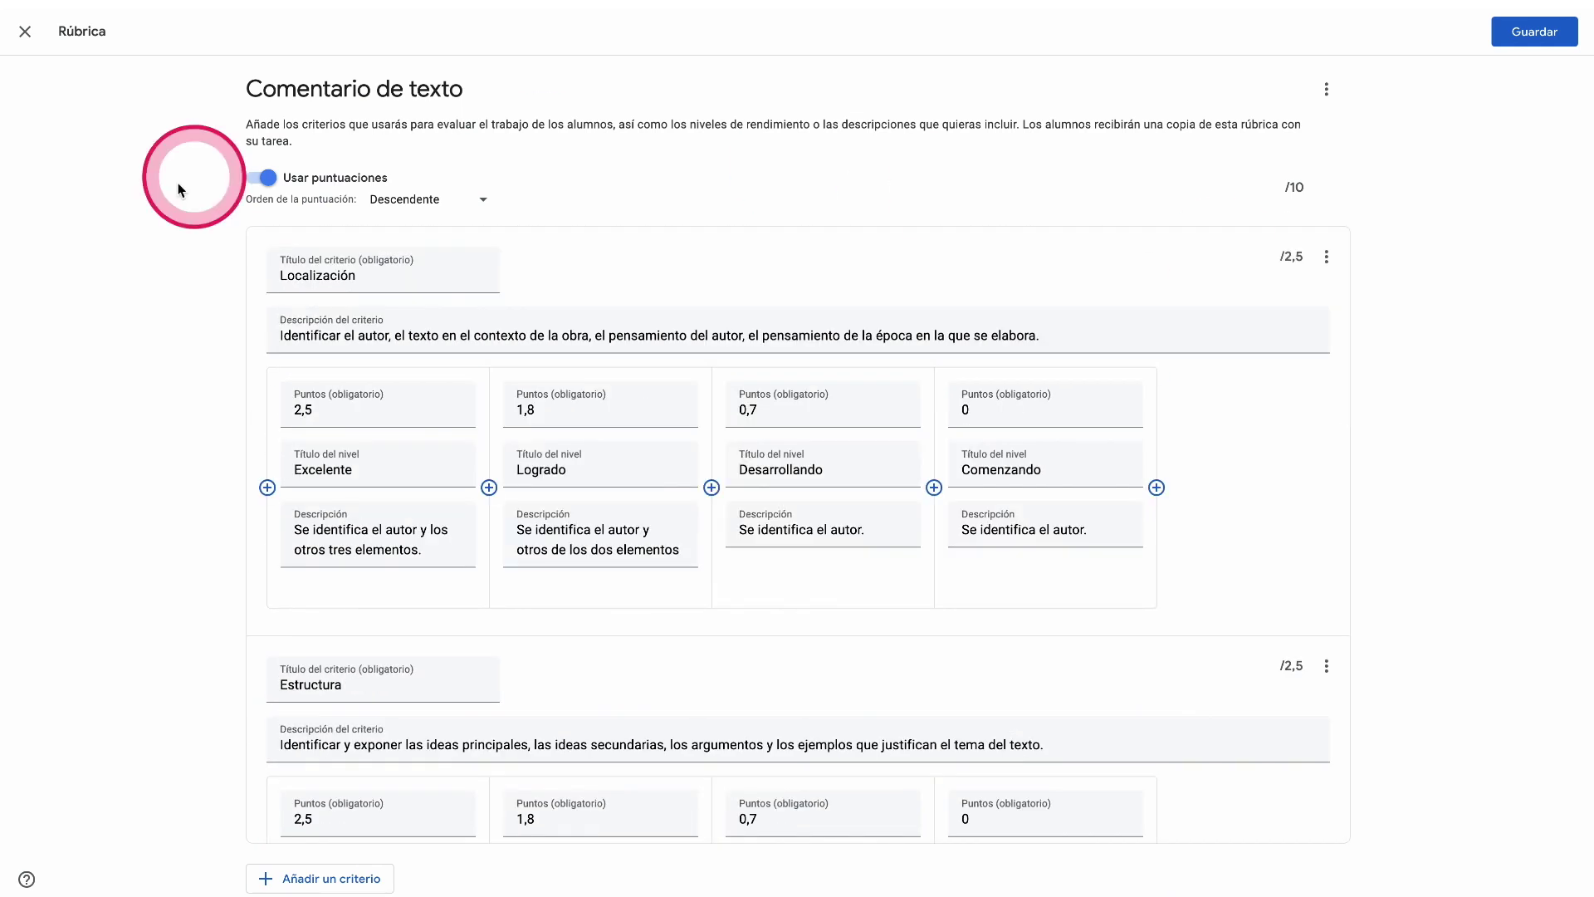
{"action": "scroll", "coordinate": [316, 280], "scroll_direction": "down", "scroll_amount": 2}
{"action": "scroll", "coordinate": [316, 281], "scroll_direction": "down", "scroll_amount": 12}
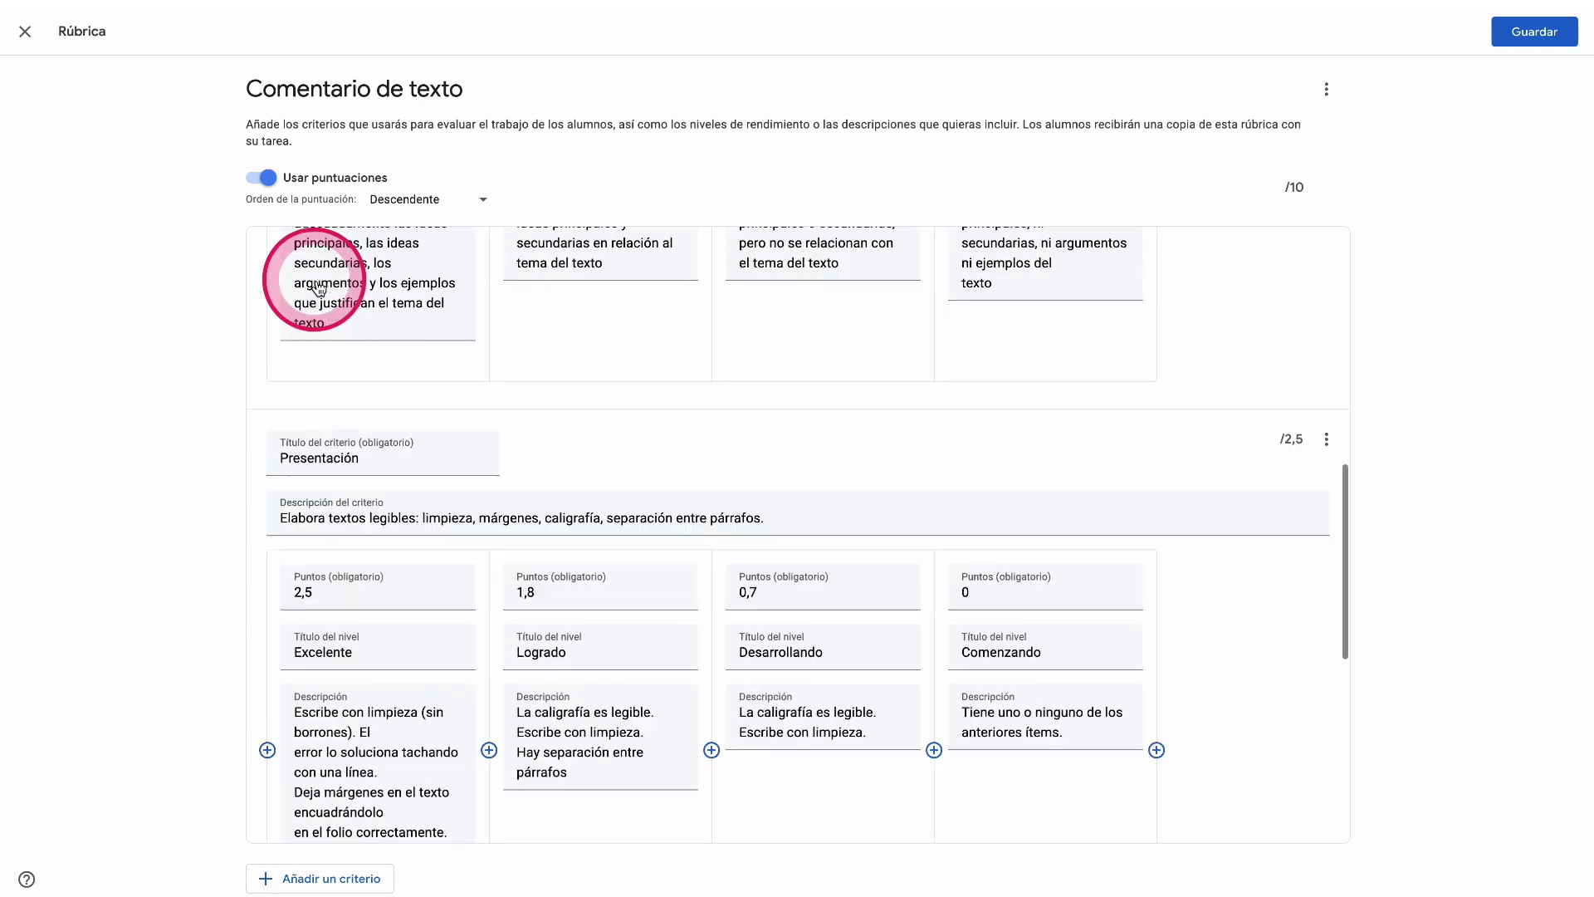
{"action": "scroll", "coordinate": [315, 281], "scroll_direction": "down", "scroll_amount": 2}
{"action": "left_click", "coordinate": [319, 573]}
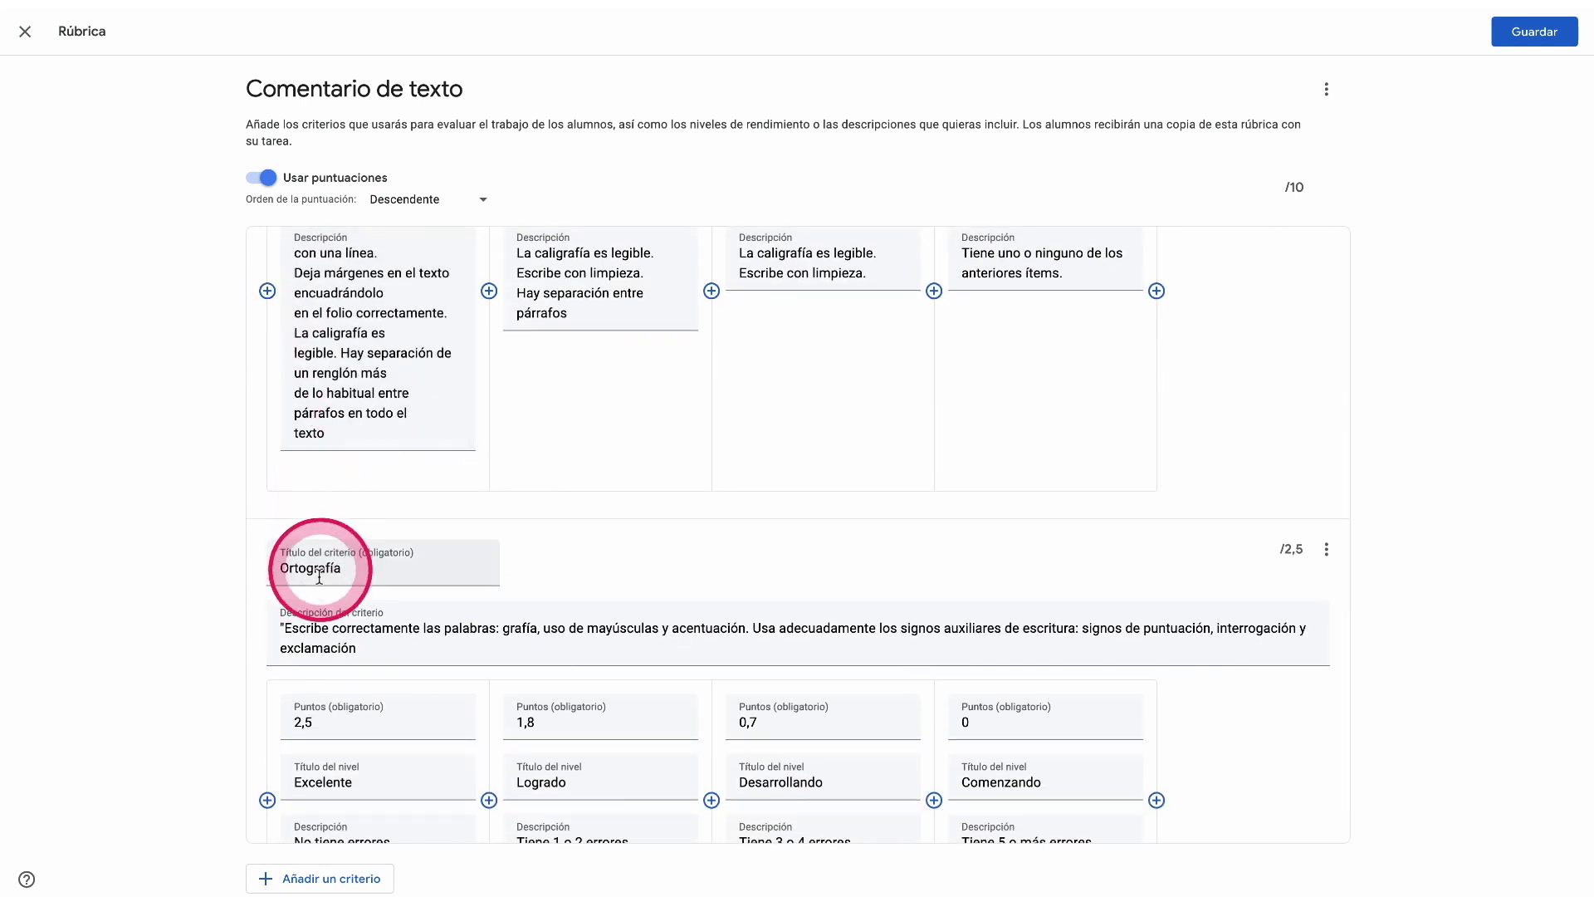
{"action": "scroll", "coordinate": [320, 579], "scroll_direction": "up", "scroll_amount": 12}
{"action": "scroll", "coordinate": [326, 581], "scroll_direction": "down", "scroll_amount": 13}
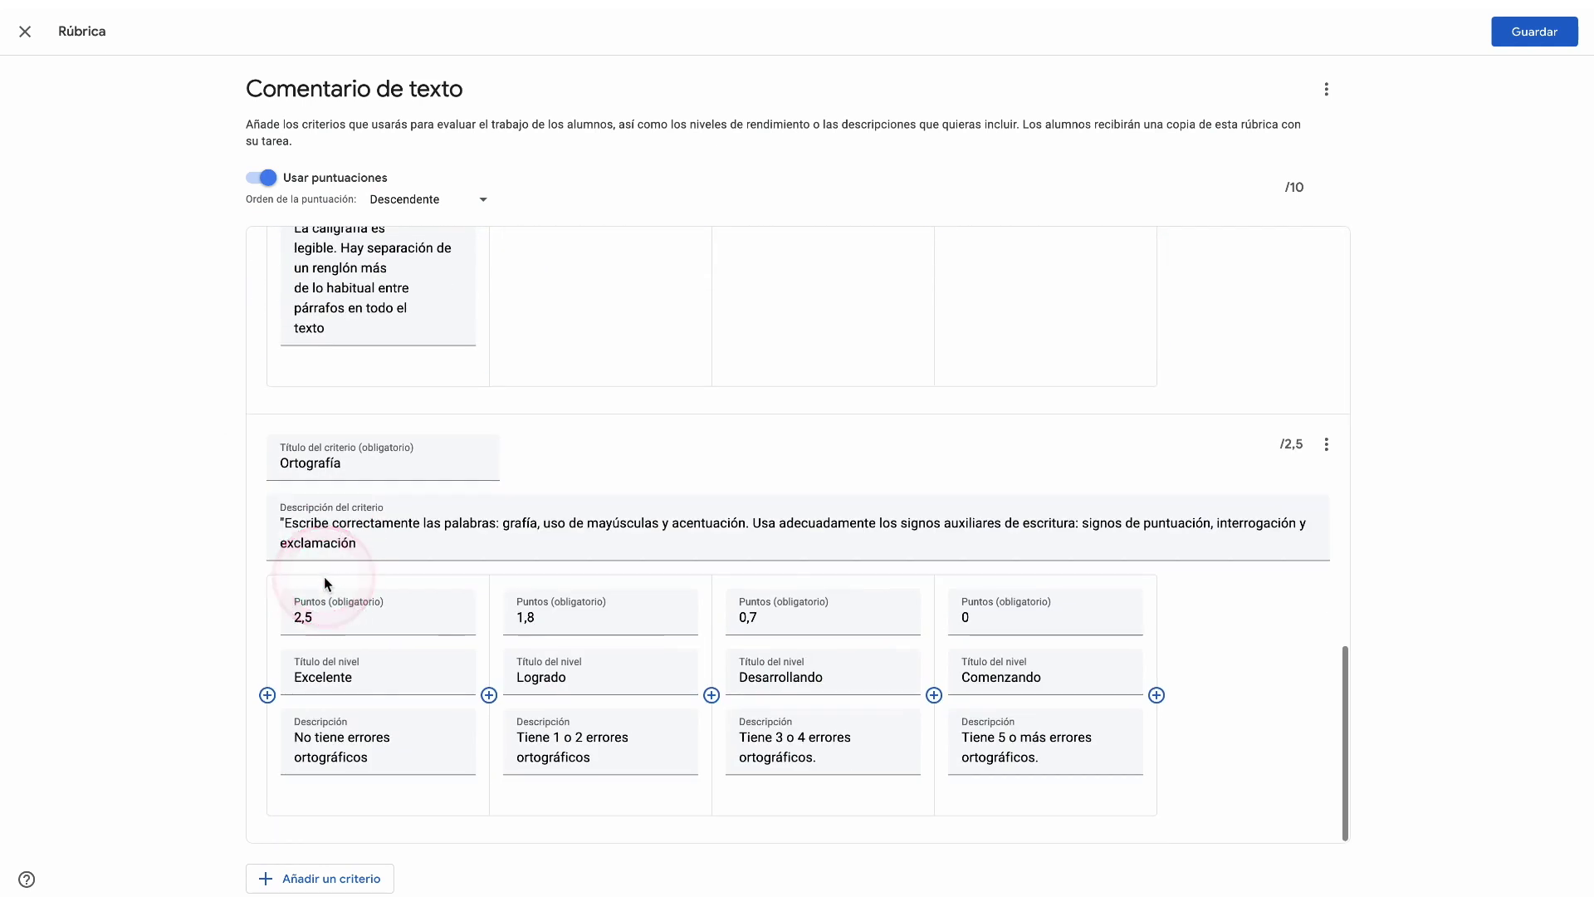
{"action": "scroll", "coordinate": [328, 580], "scroll_direction": "up", "scroll_amount": 13}
- Save the imported rubric to the assignment, then create the "Comentario de texto" assignment and confirm assigning it to the students
{"action": "left_click", "coordinate": [1072, 83]}
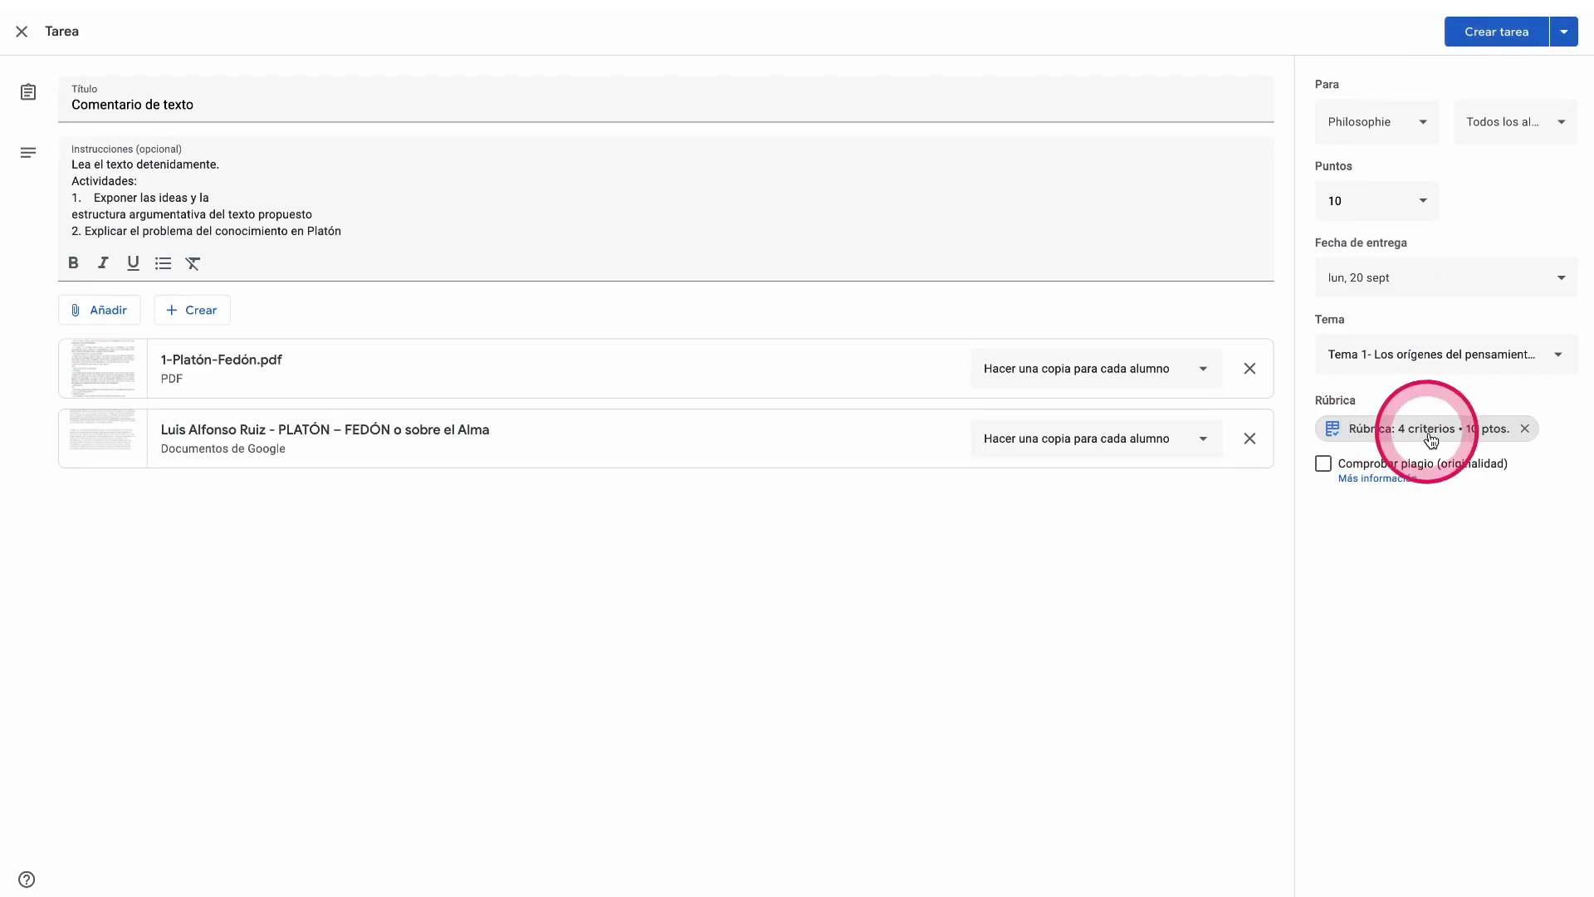
{"action": "left_click", "coordinate": [1490, 31]}
{"action": "left_click", "coordinate": [873, 518]}
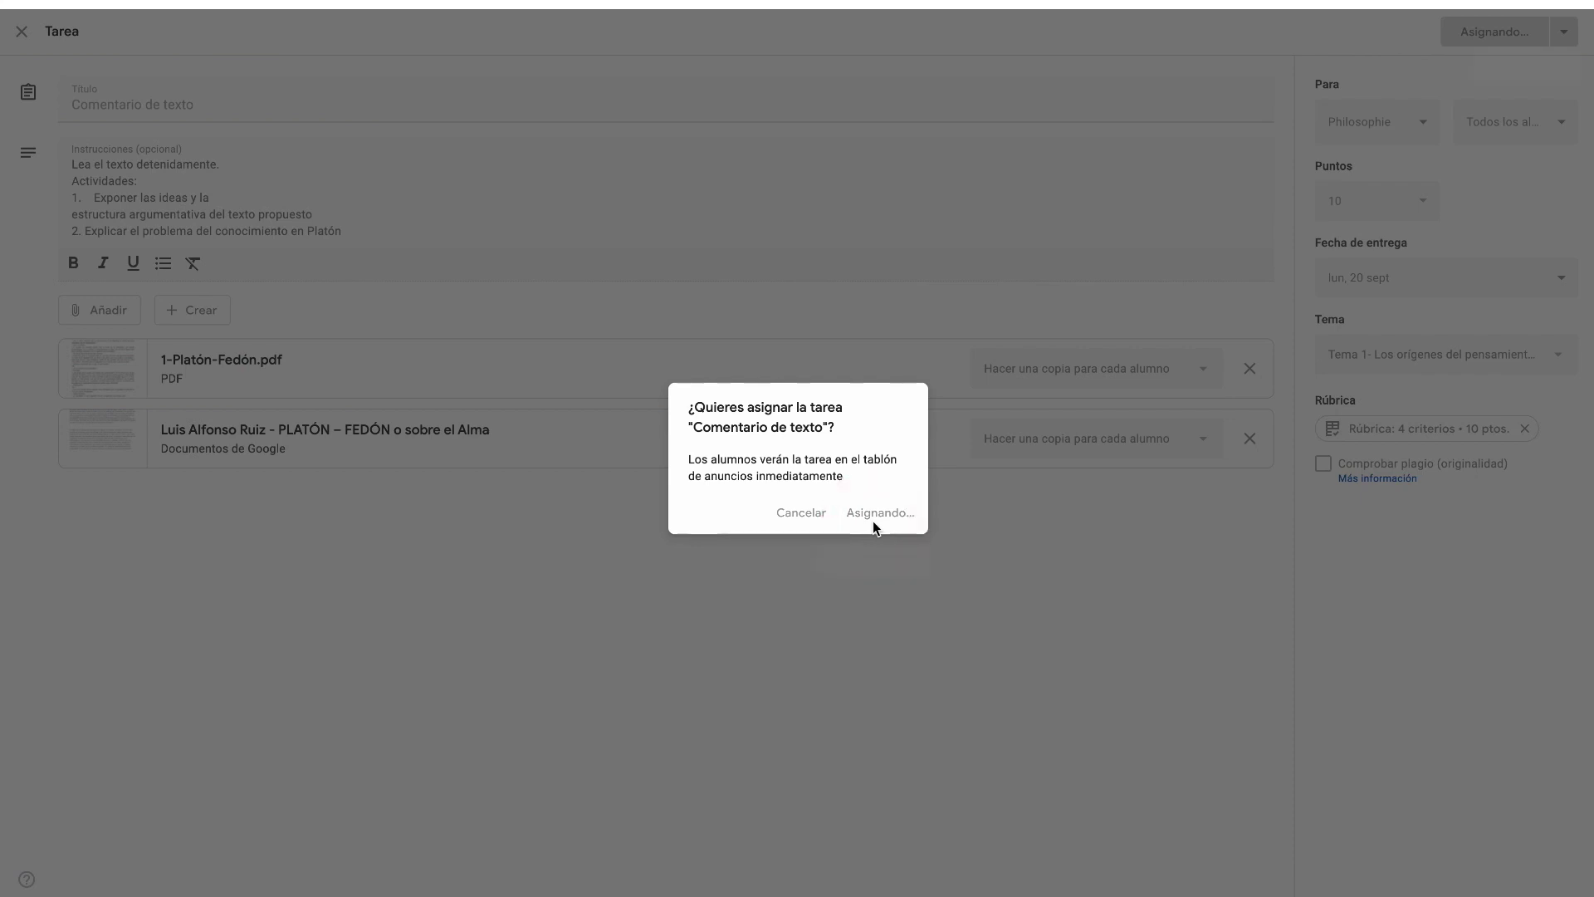